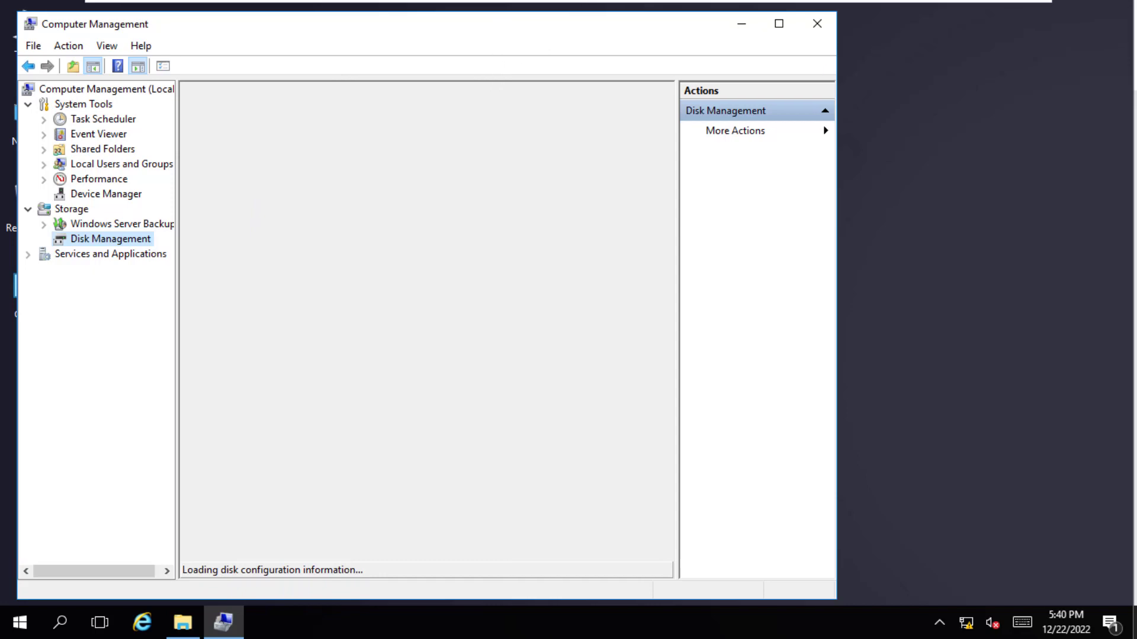
Move the Computer Management window clear of the desktop icons, inspect the disk layout at 200% magnification, and close Magnifier
left_click_drag(503, 27, 648, 34)
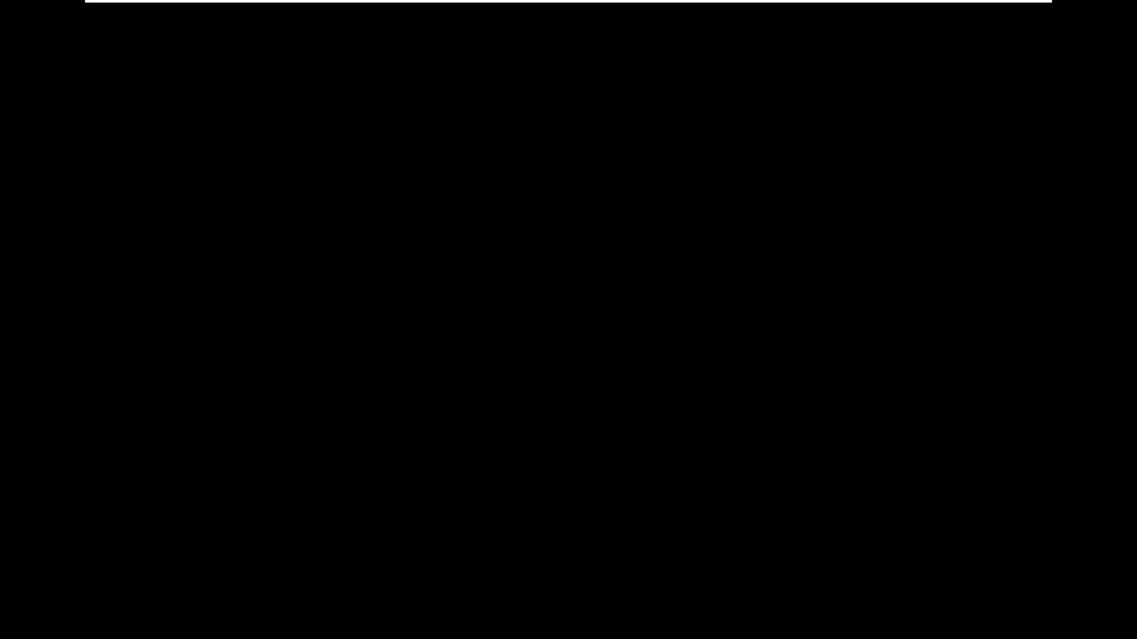
mouse_move(776, 6)
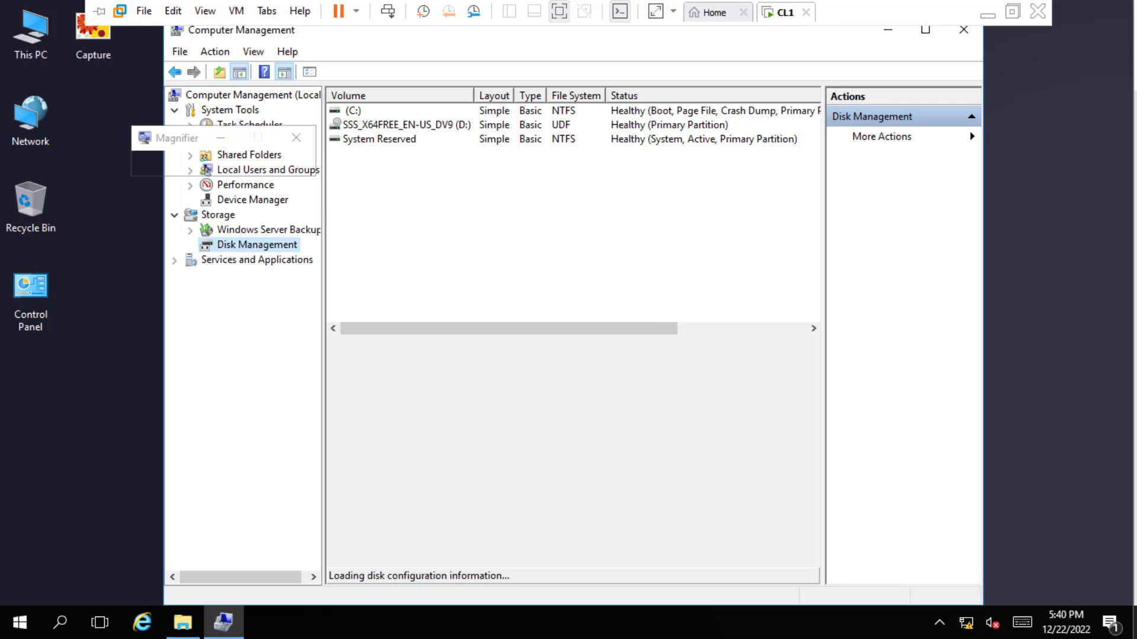
left_click(963, 29)
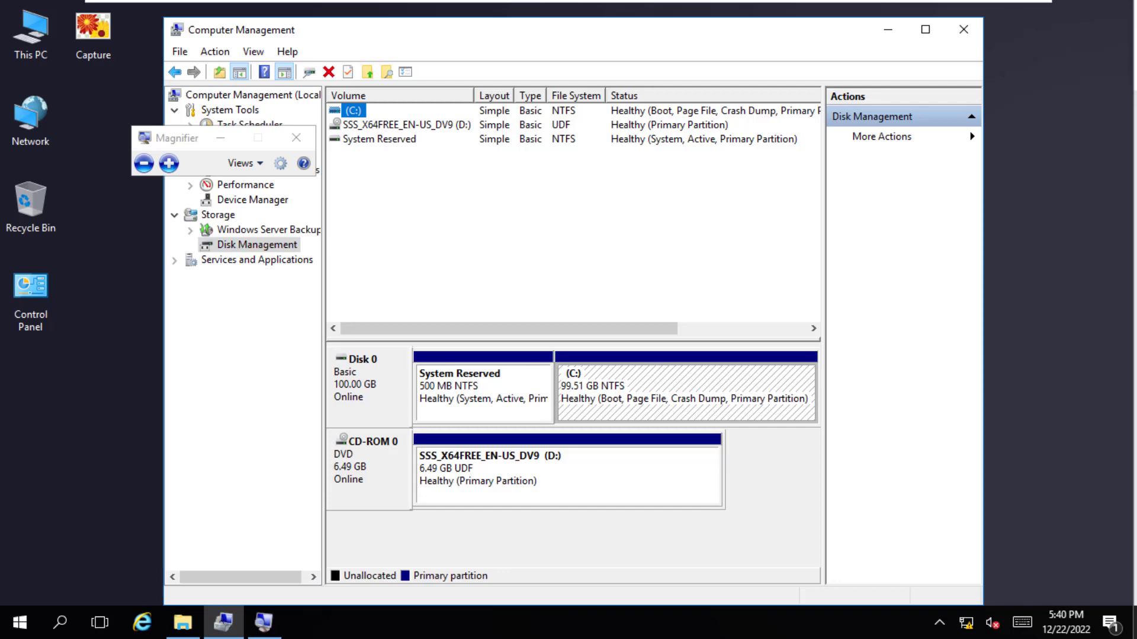
key("super+plus")
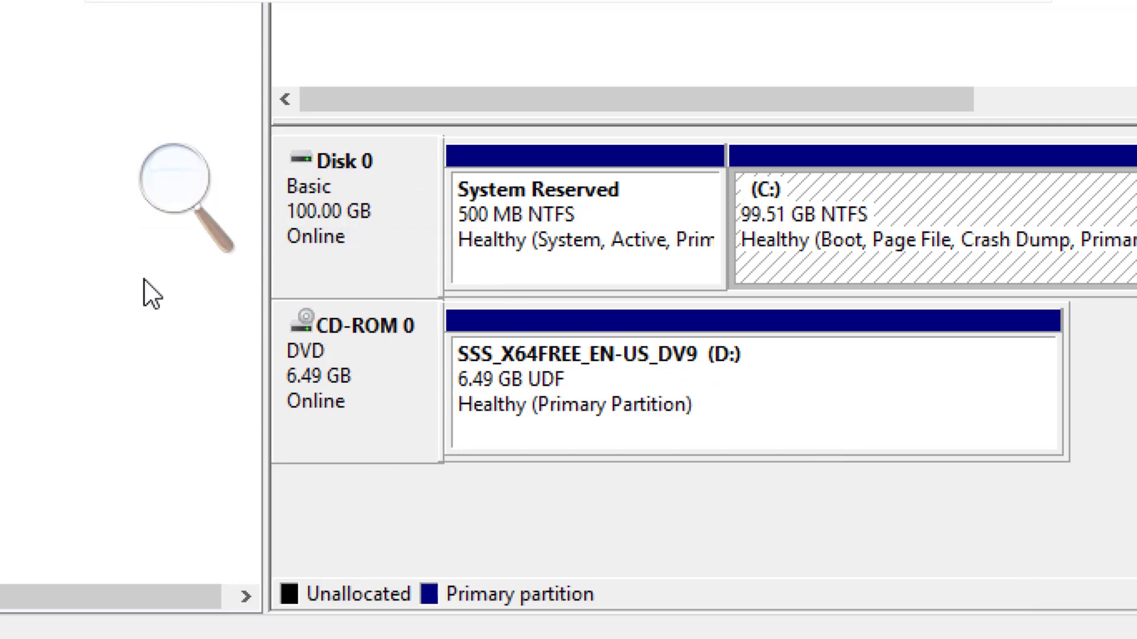
left_click(188, 180)
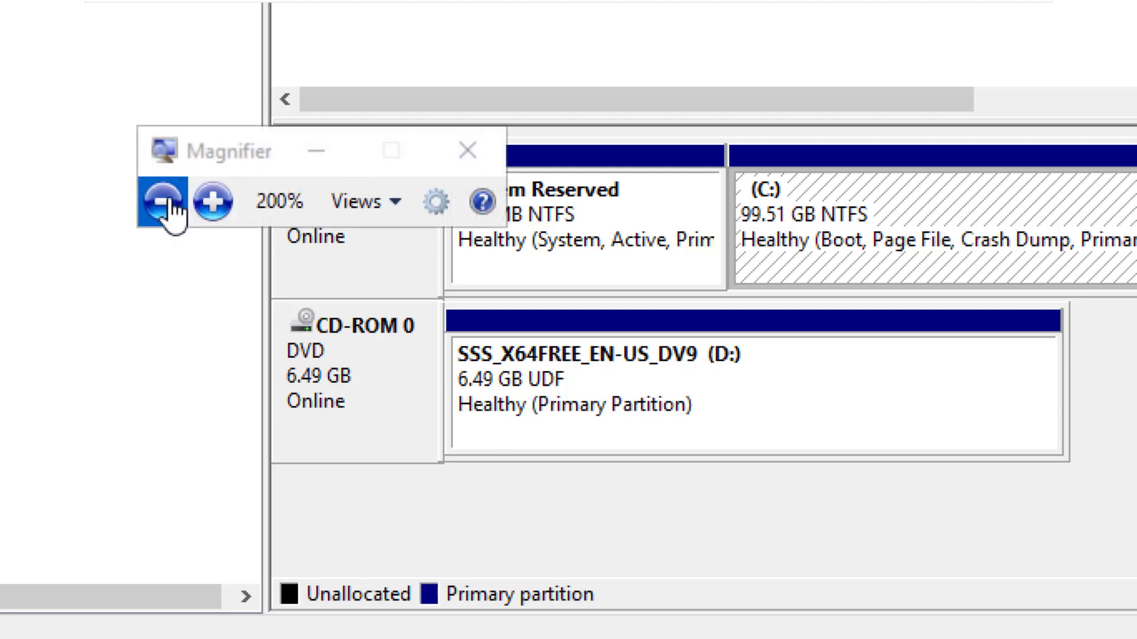
left_click(170, 207)
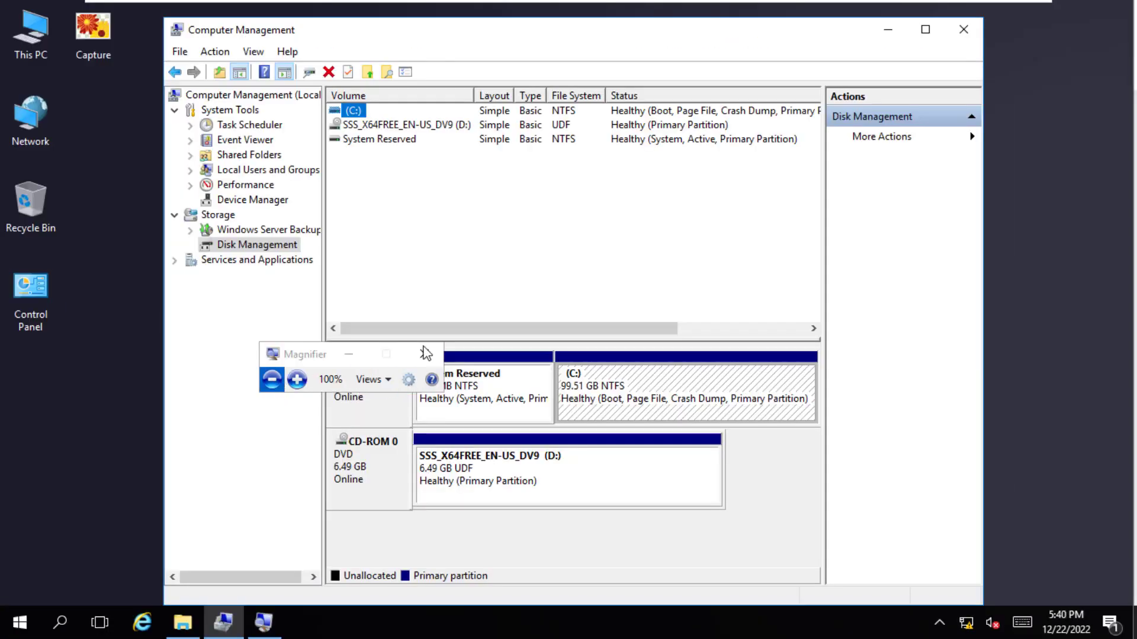
left_click_drag(324, 353, 284, 205)
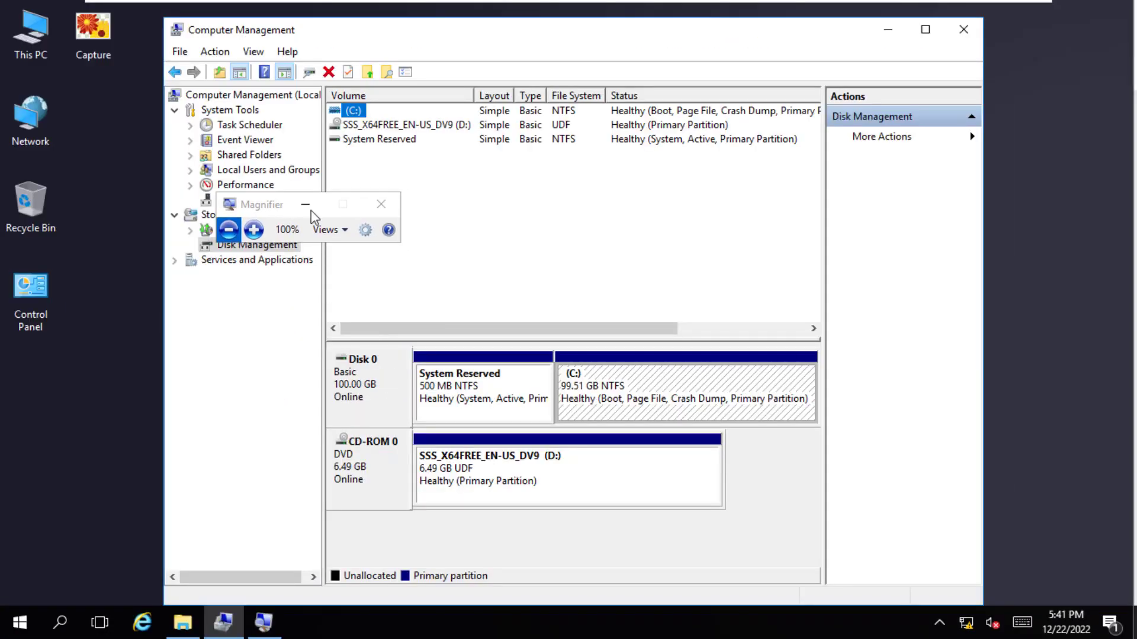
left_click(381, 204)
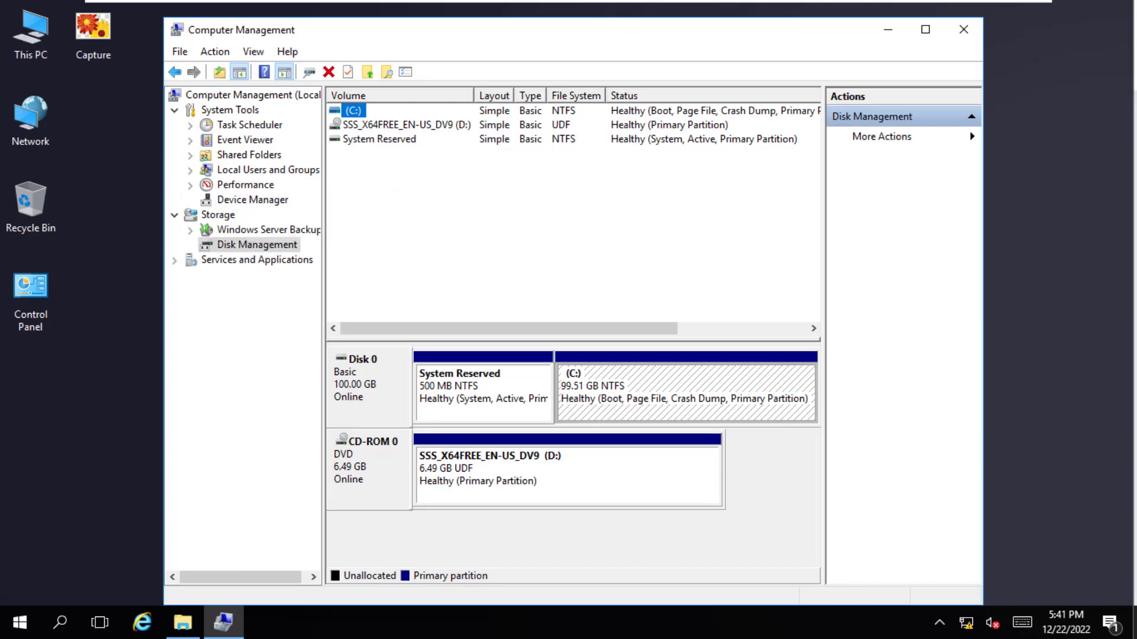
Open the CL1 virtual machine's settings and start the Add Hardware Wizard
mouse_move(568, 0)
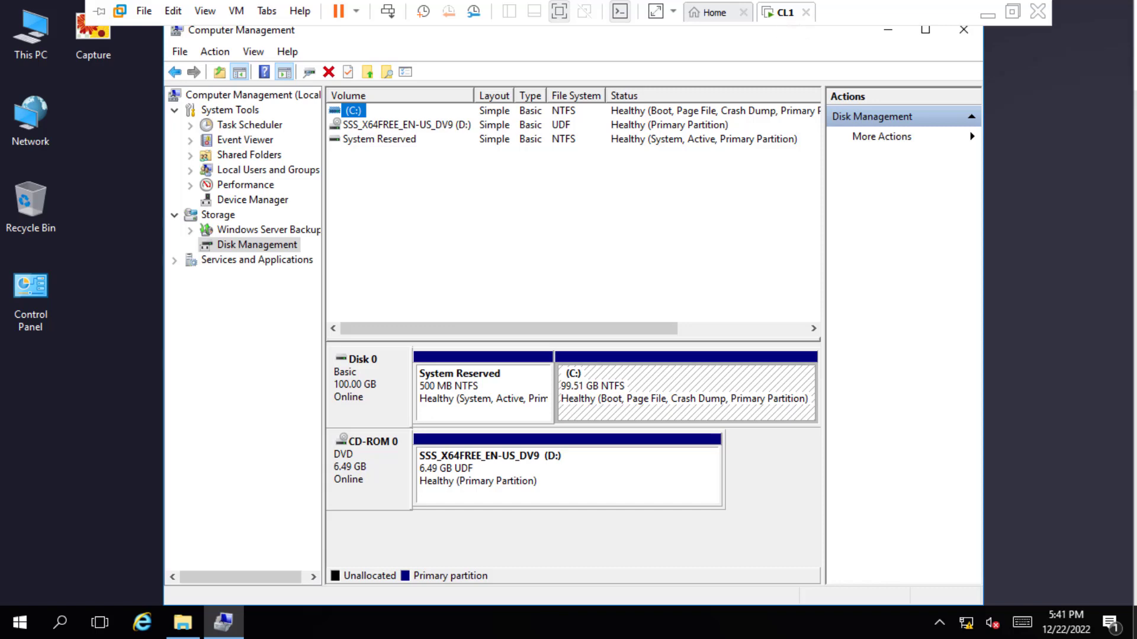
right_click(783, 12)
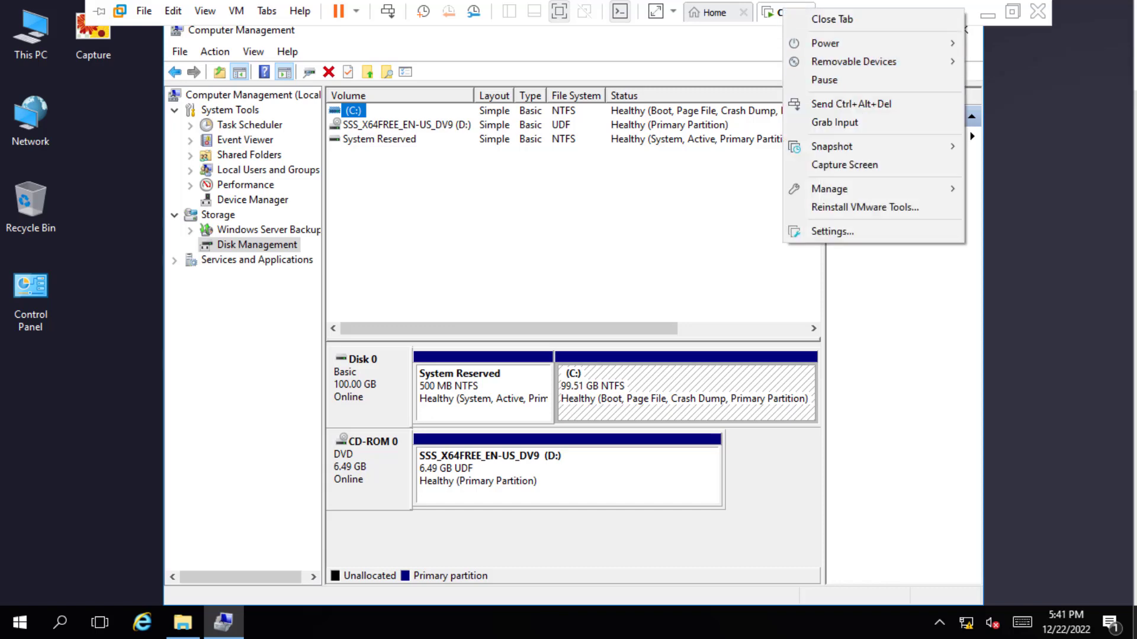
left_click(832, 231)
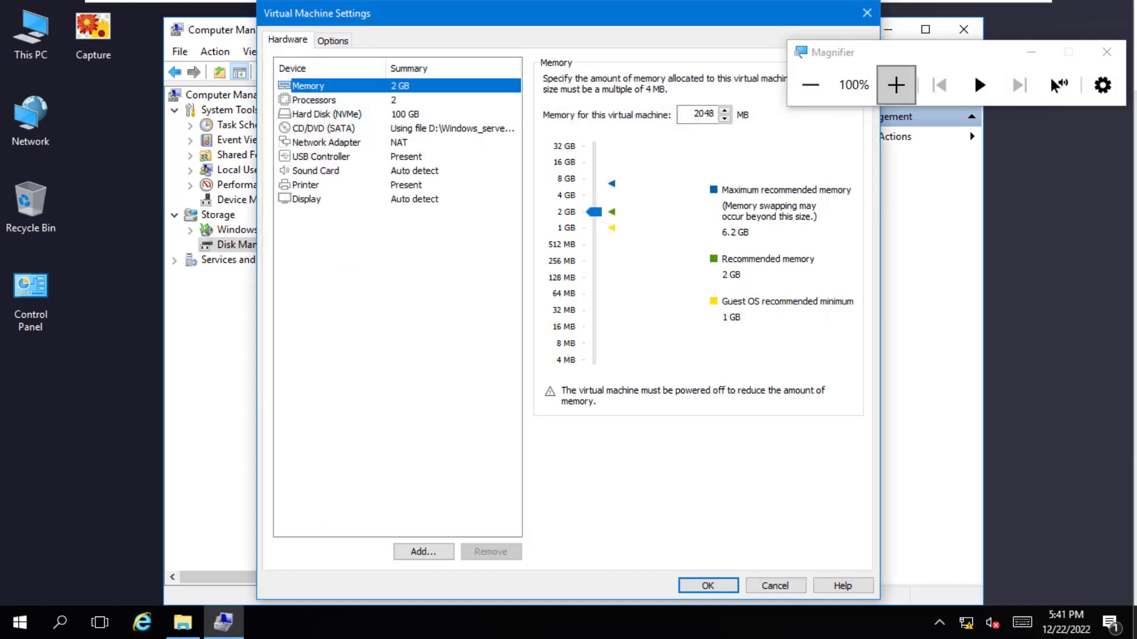
left_click(896, 84)
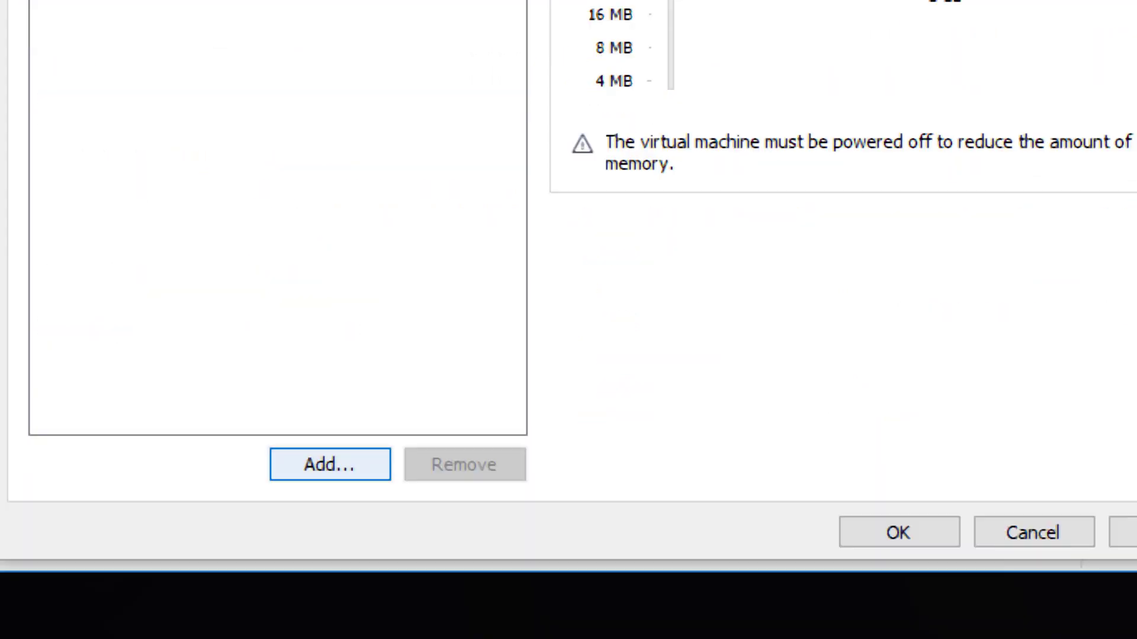
left_click(330, 464)
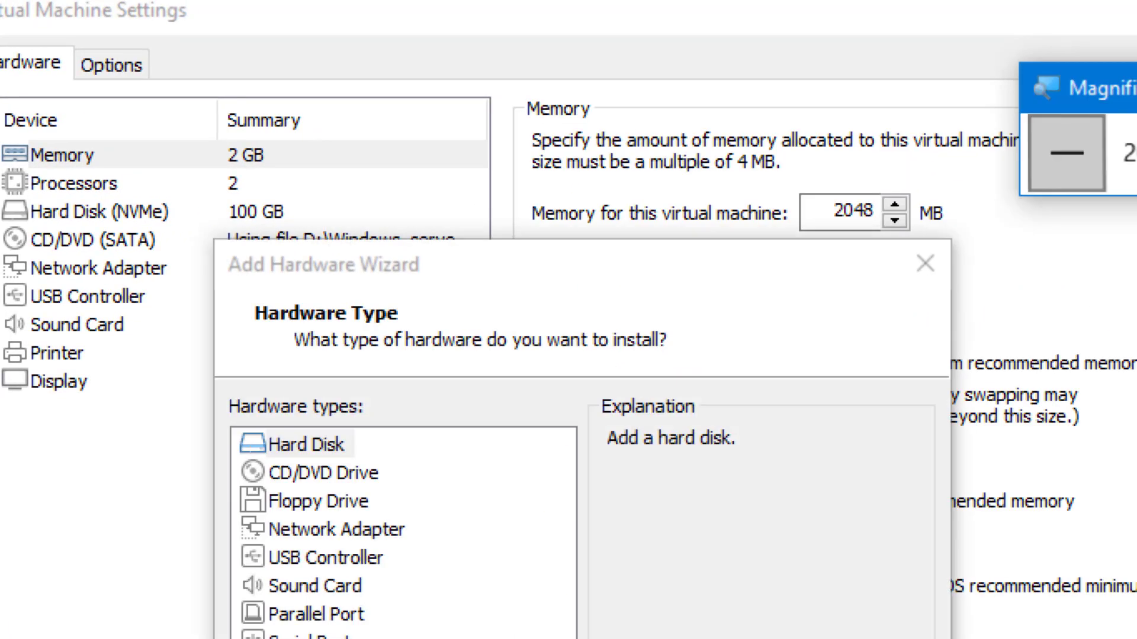
Choose Hard Disk as the hardware type, with SATA as the disk type and the option to create a new virtual disk
left_click(1067, 153)
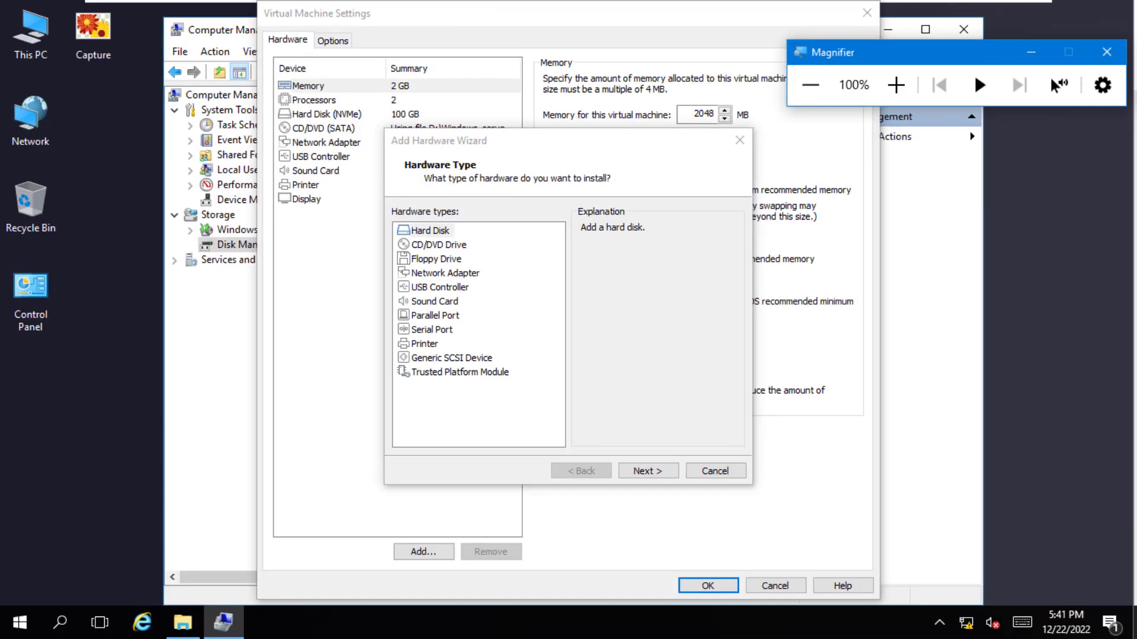
left_click(896, 85)
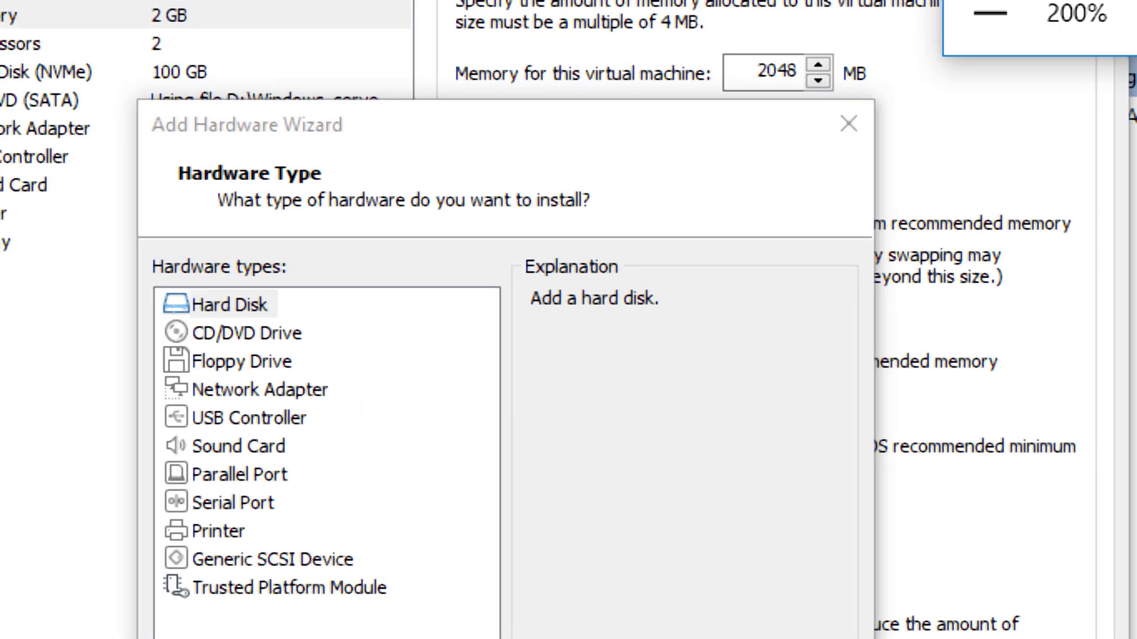
left_click(230, 305)
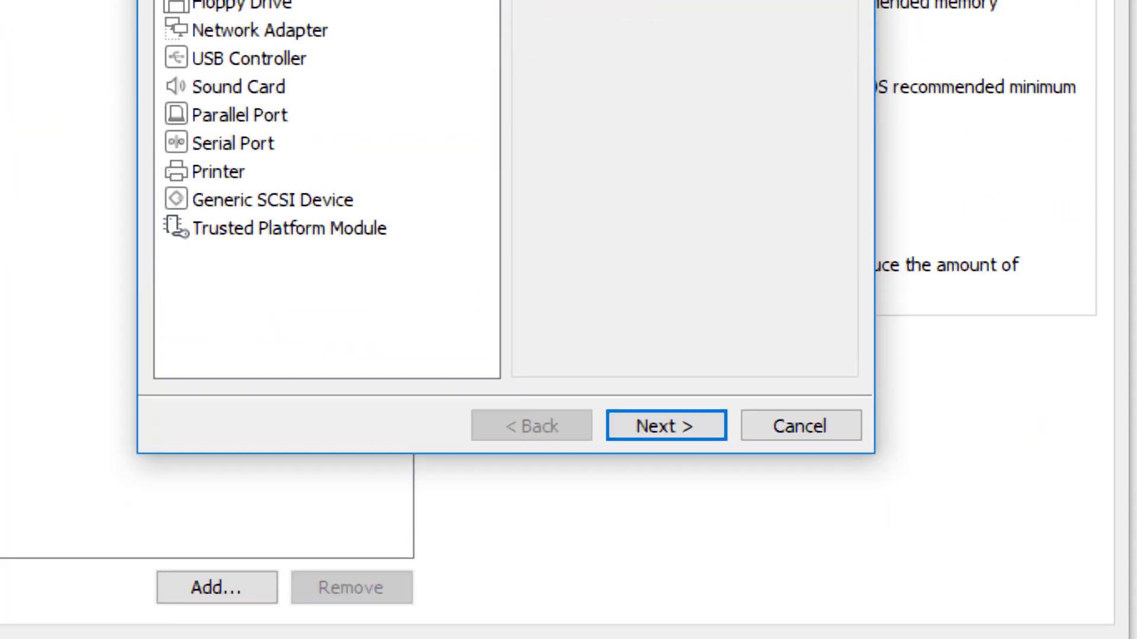
left_click(666, 426)
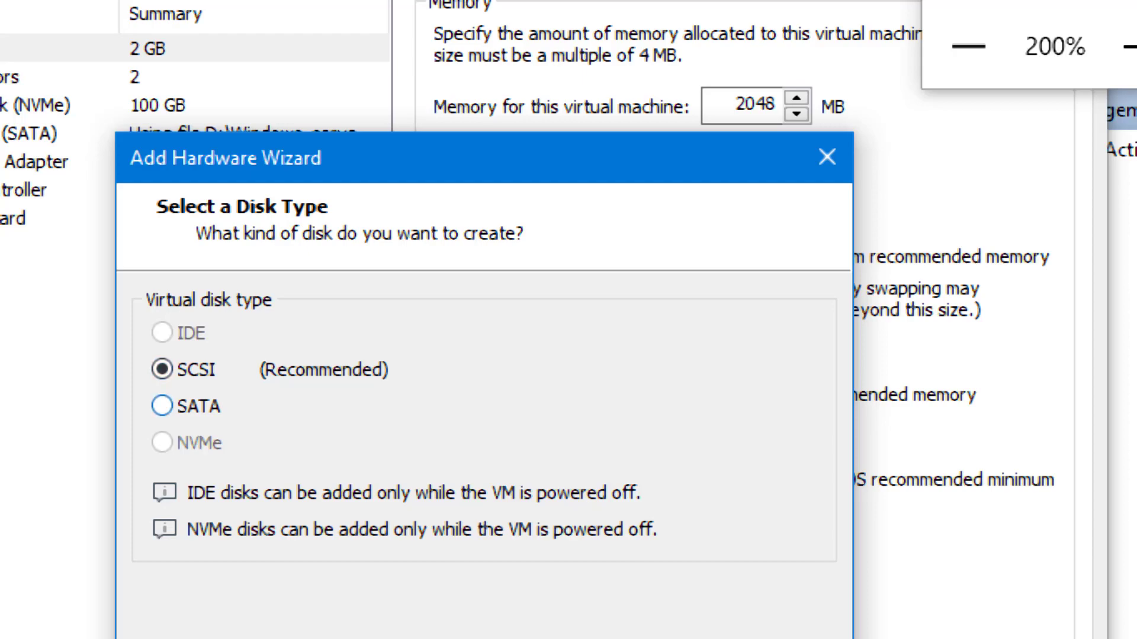
key("Down")
key("Return")
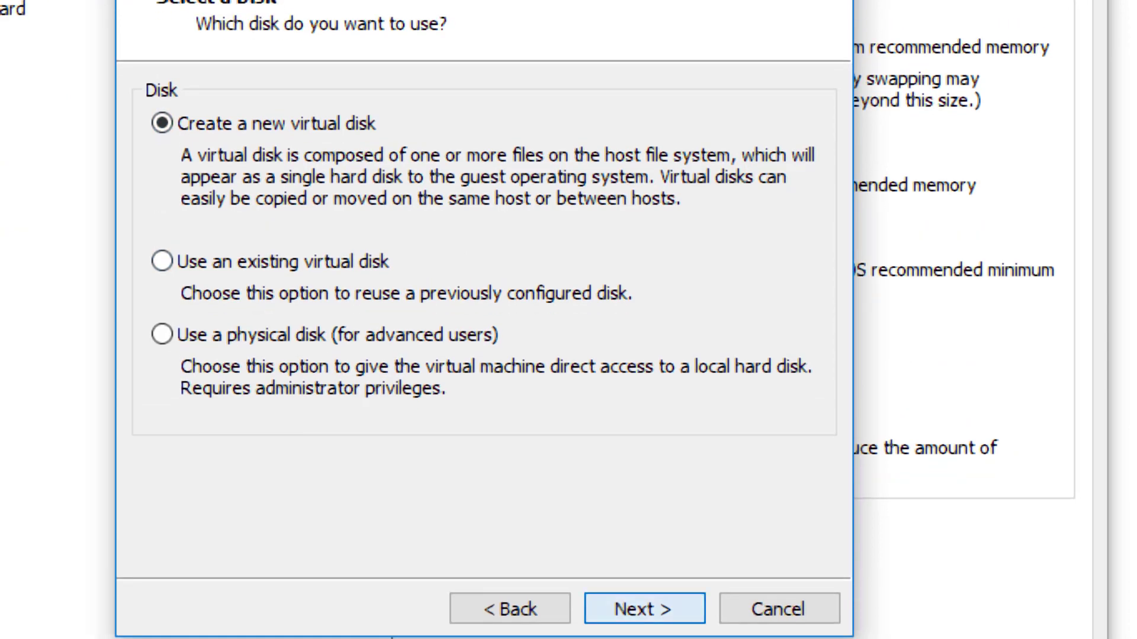
key("Return")
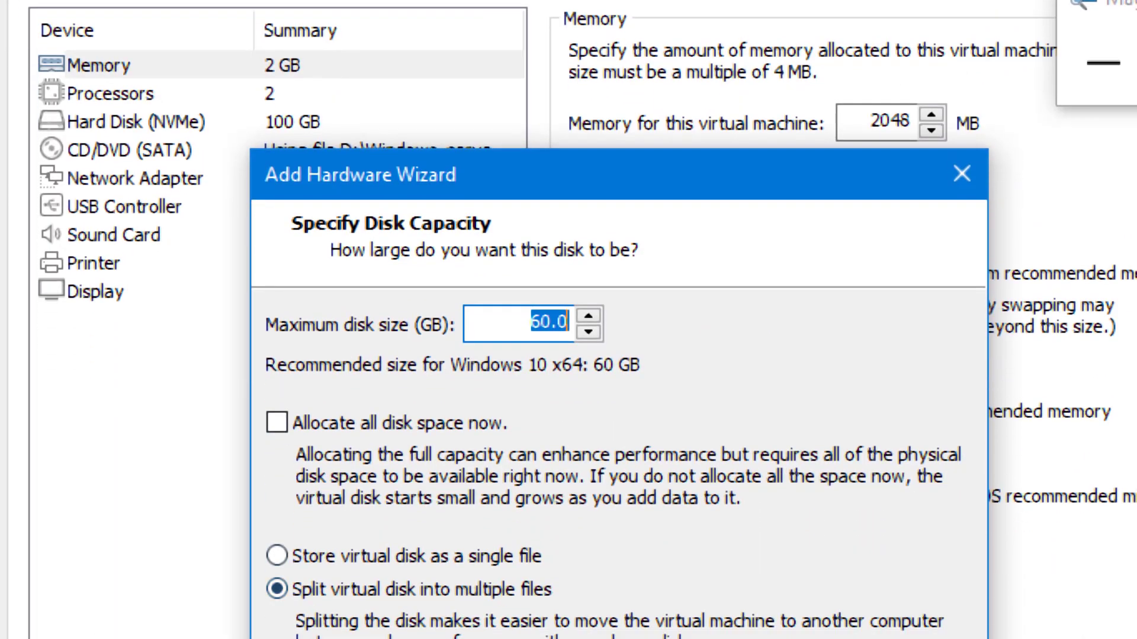
Set the maximum disk size to 30 GB, store it as a single file, and finish adding the disk to the virtual machine
left_click(542, 322)
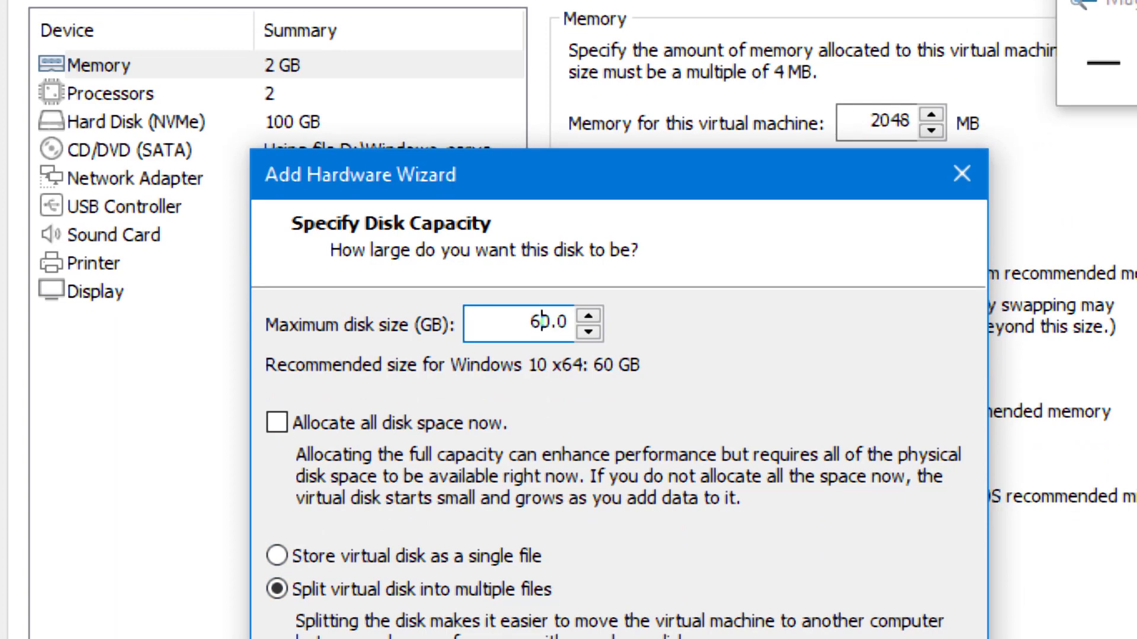
key("BackSpace")
type("3")
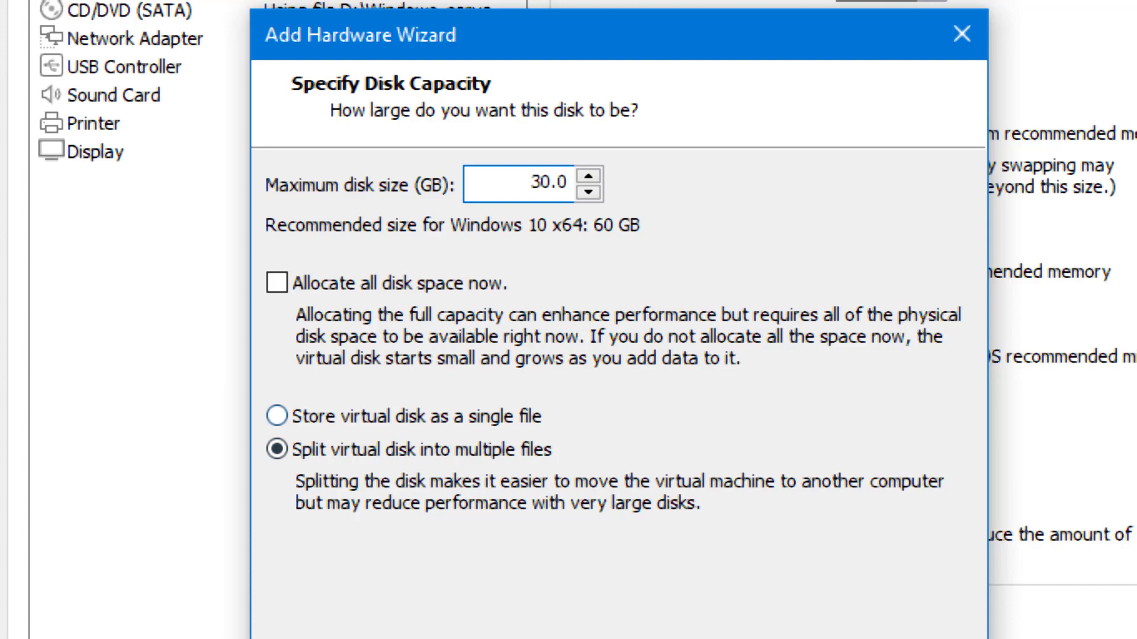
left_click(277, 417)
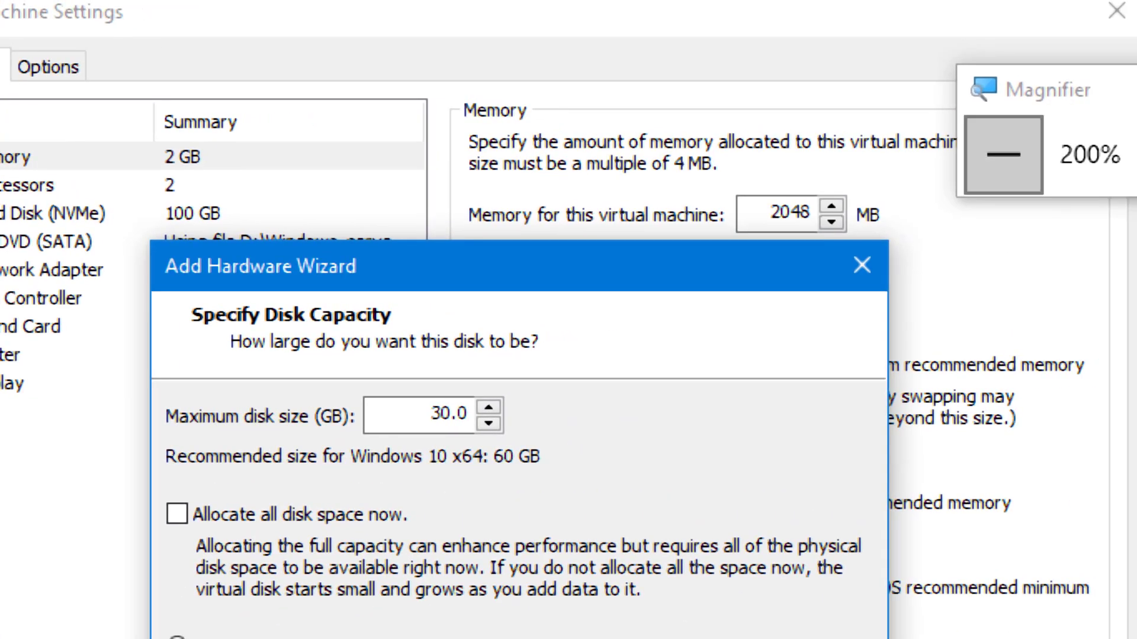
left_click(1003, 154)
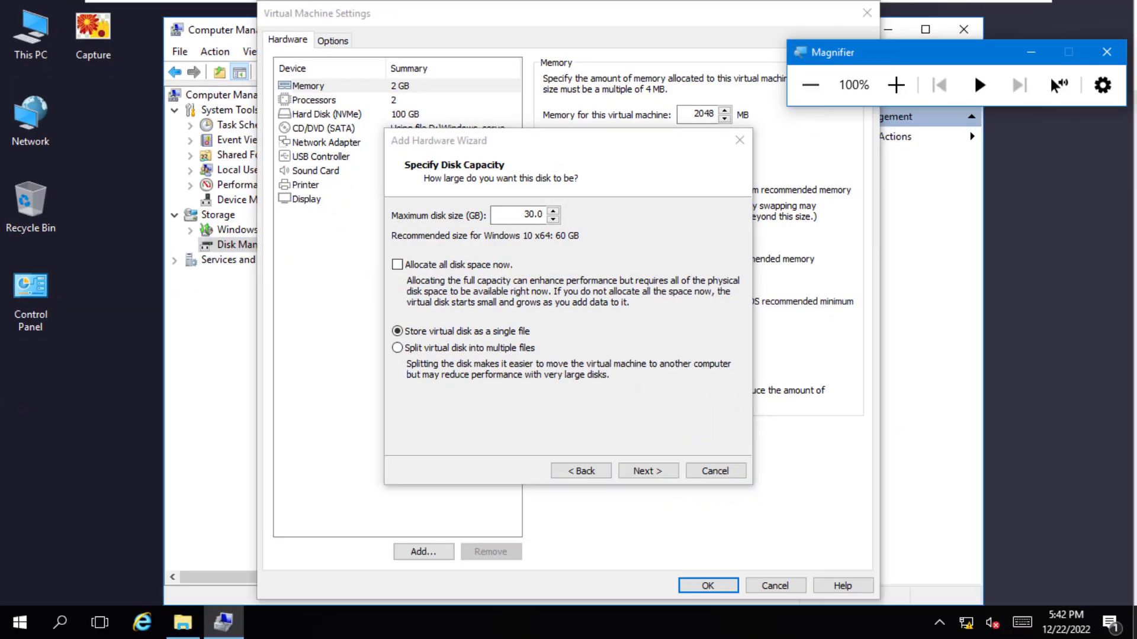
left_click(648, 472)
left_click(648, 472)
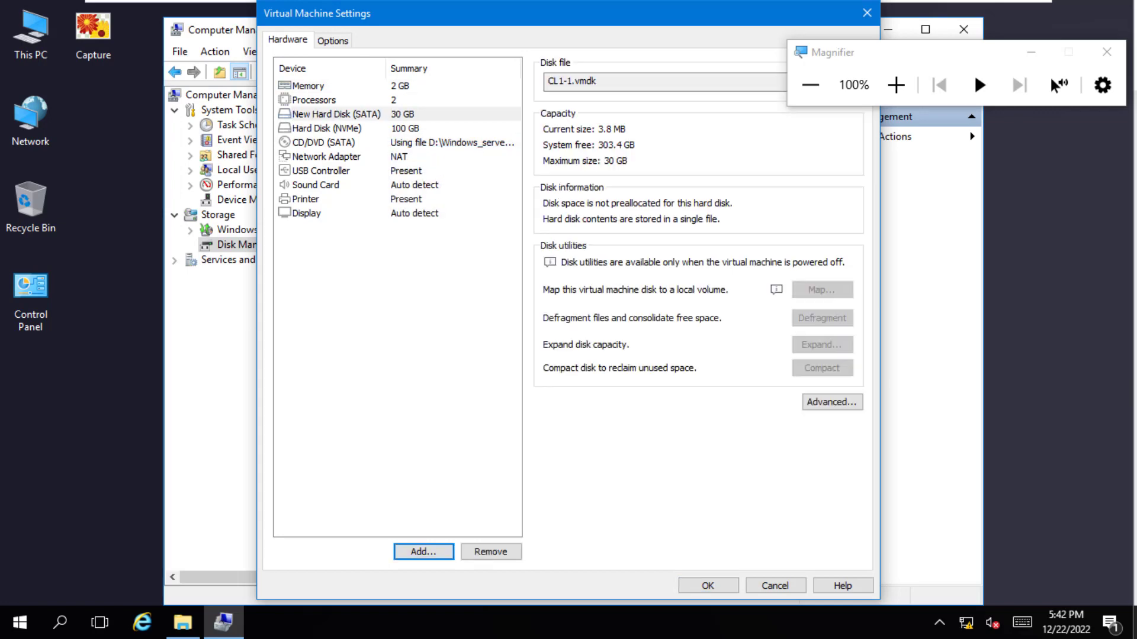
left_click(708, 586)
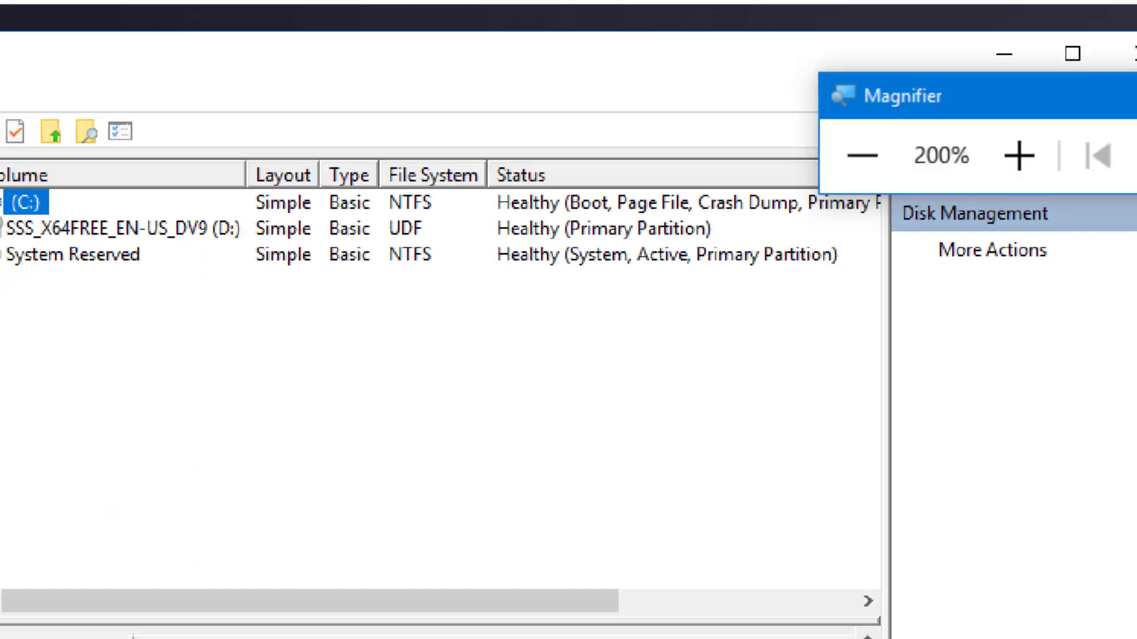
Reopen the settings of the CL1 virtual machine from Disk Management's full-screen view
key("super+minus")
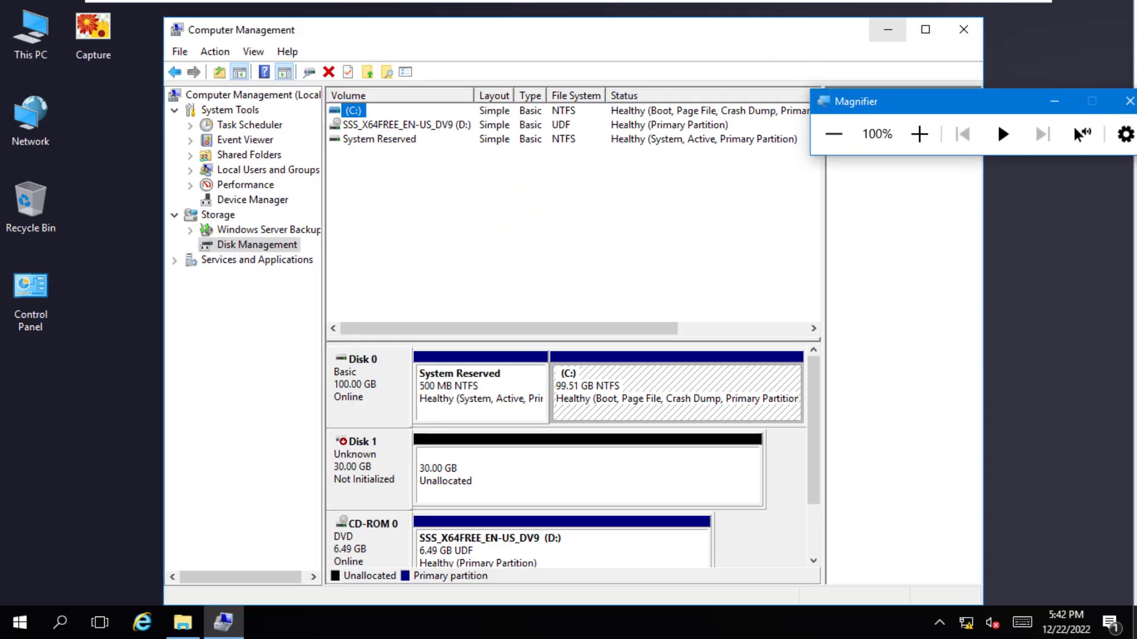
left_click(919, 133)
mouse_move(648, 3)
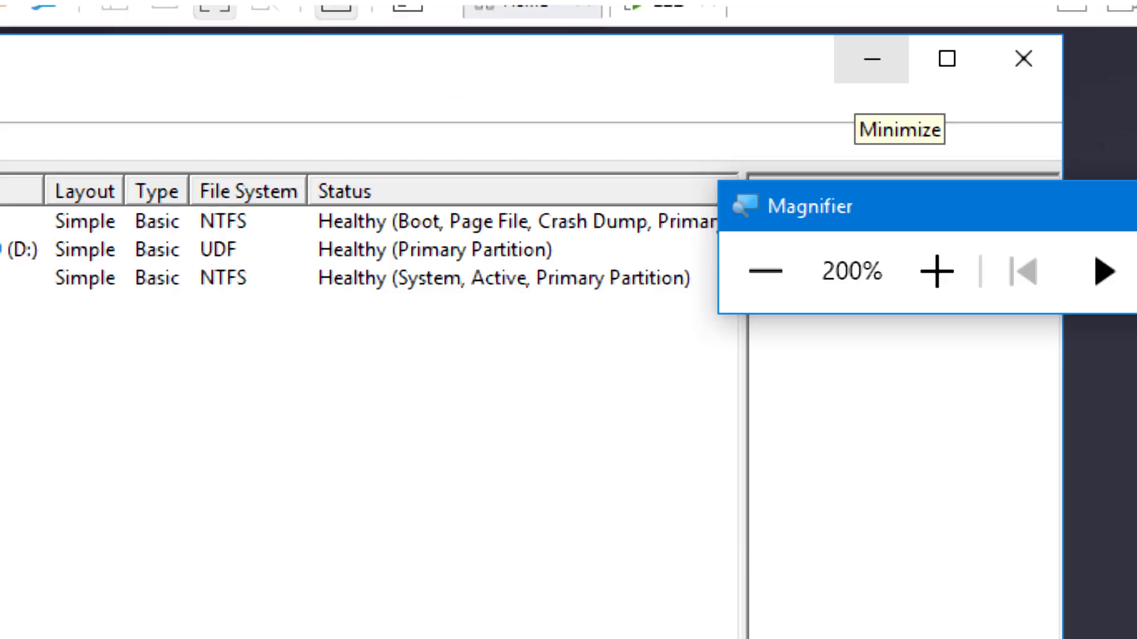
left_click(648, 26)
right_click(649, 26)
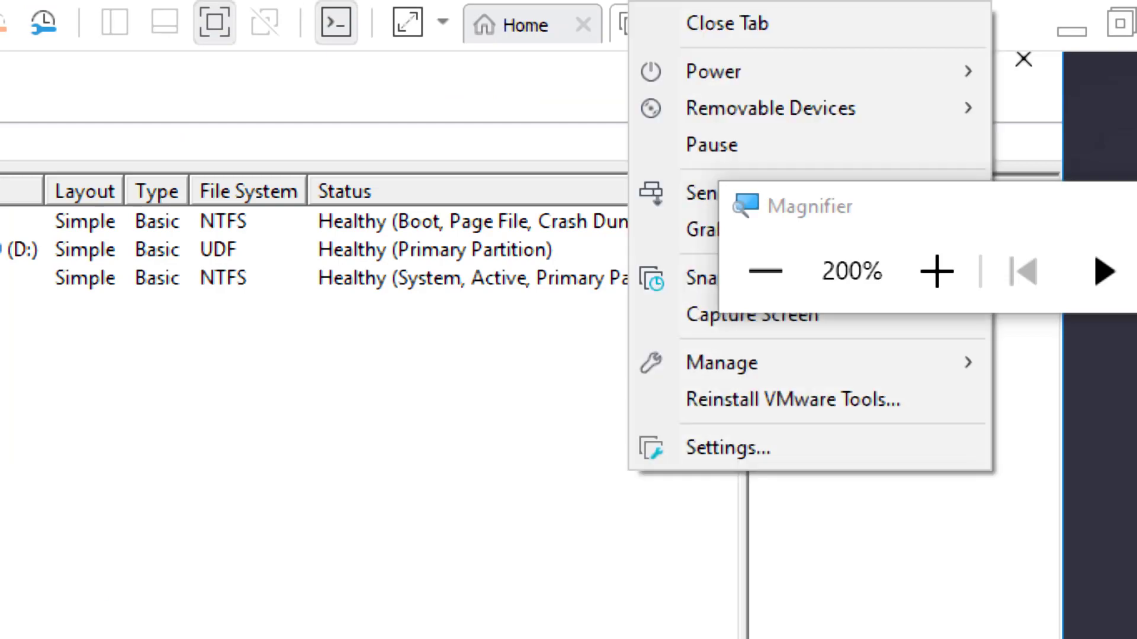
left_click(728, 447)
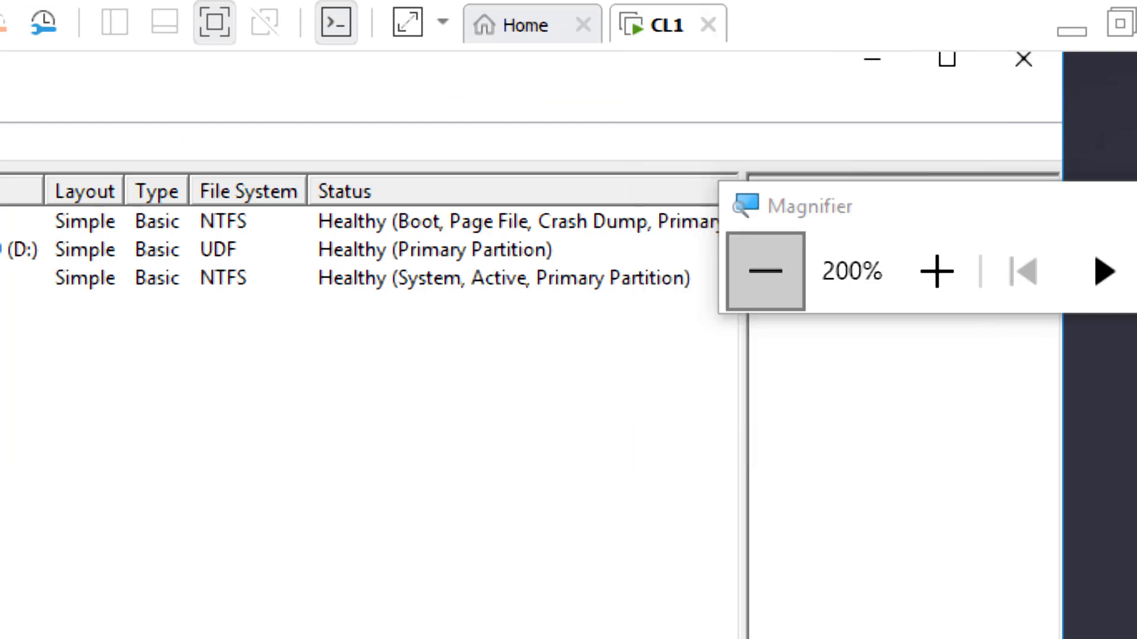
left_click(766, 271)
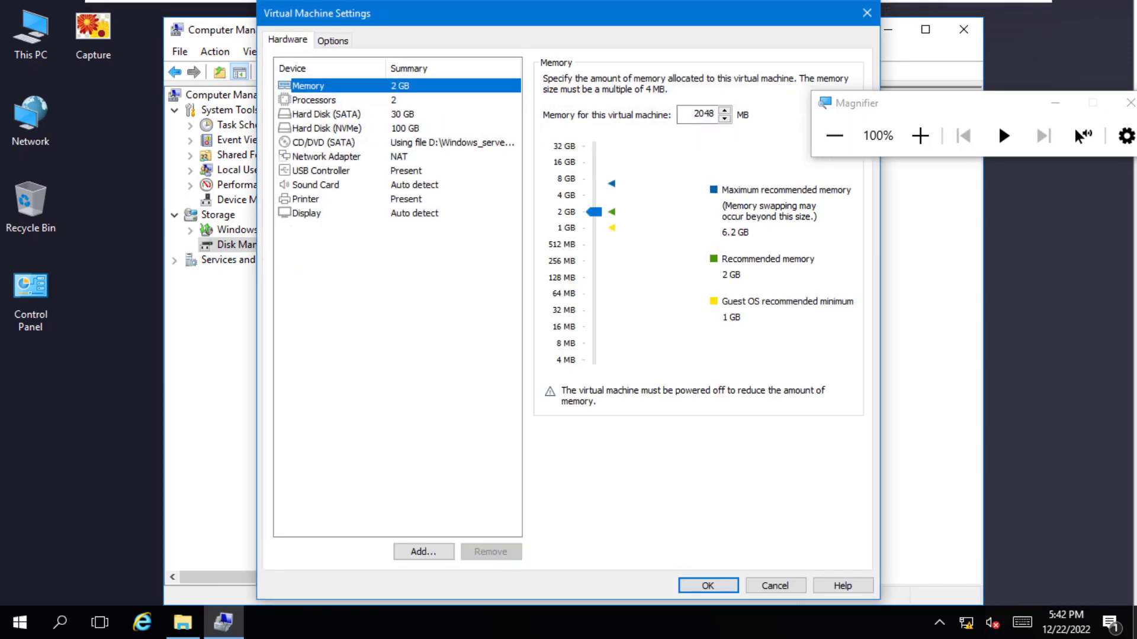
Start adding another hard disk to the virtual machine, choosing the SATA disk type and creating a new virtual disk
left_click(919, 135)
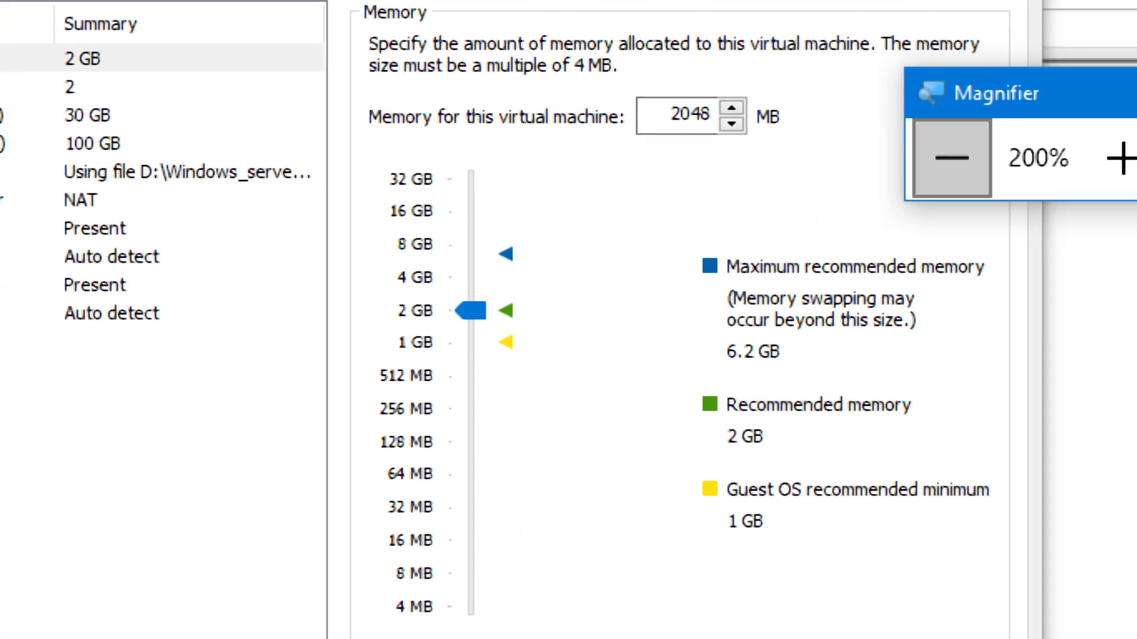
left_click(290, 526)
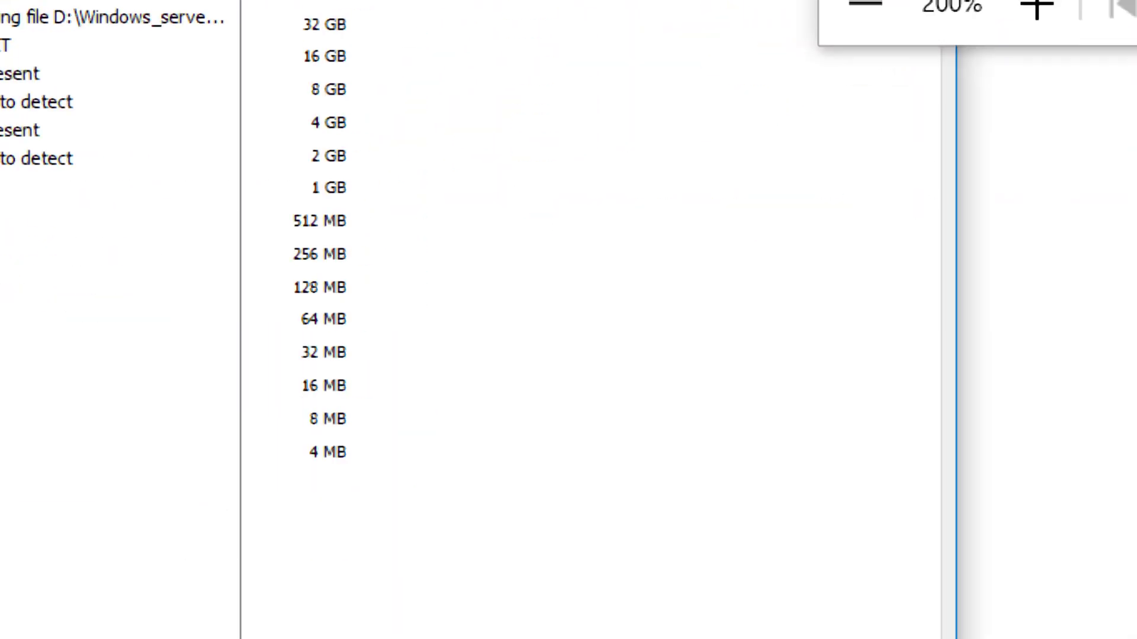
left_click(865, 33)
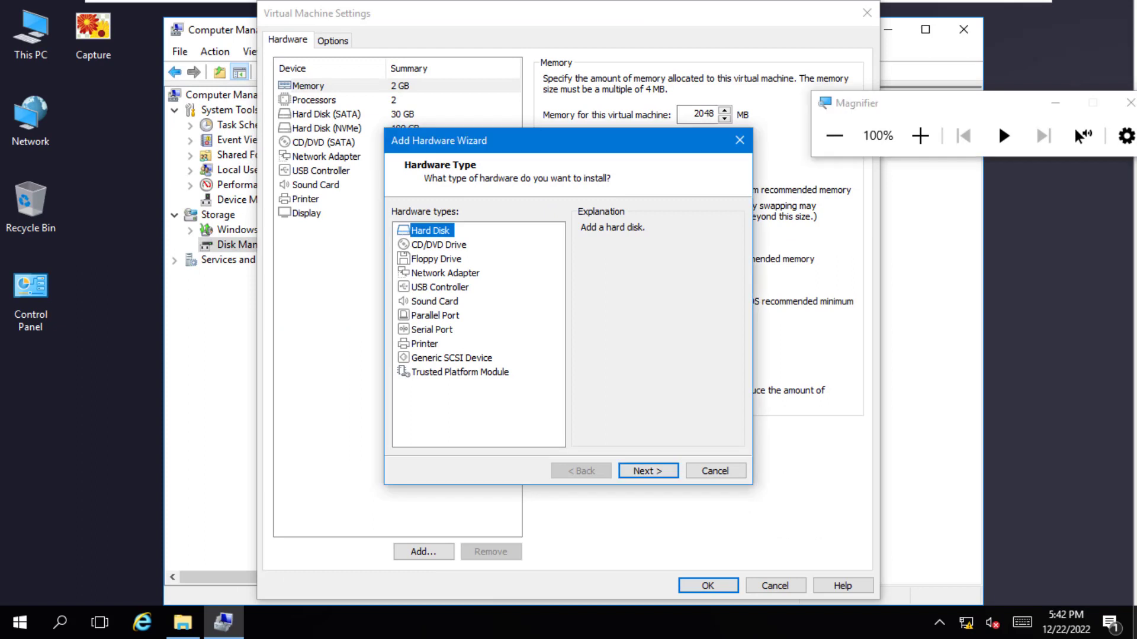
key("Return")
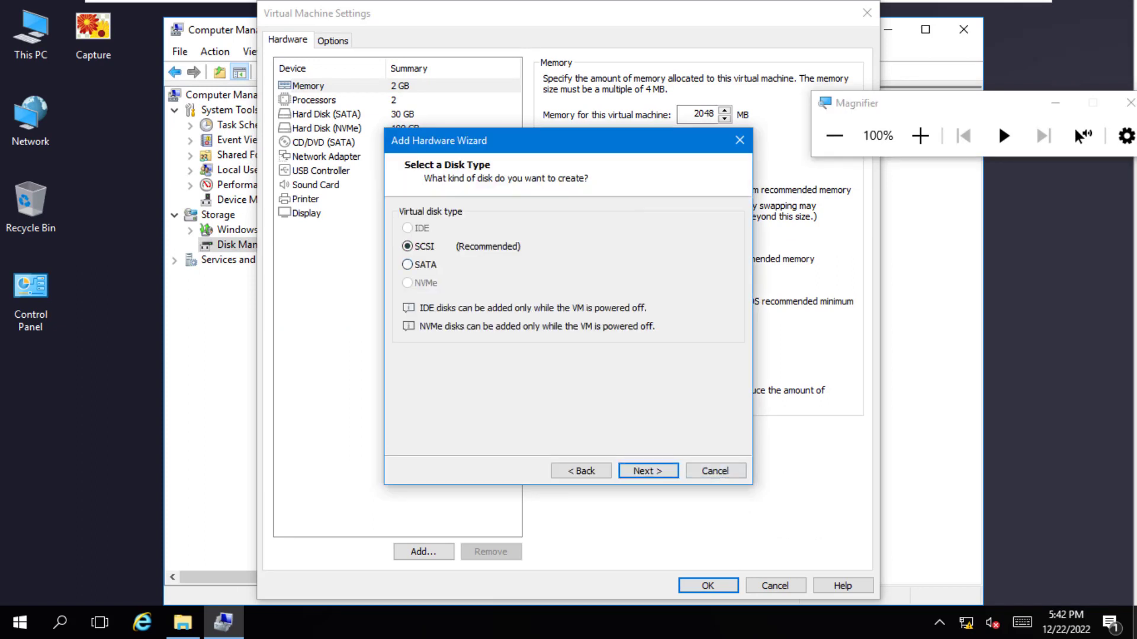
left_click(409, 264)
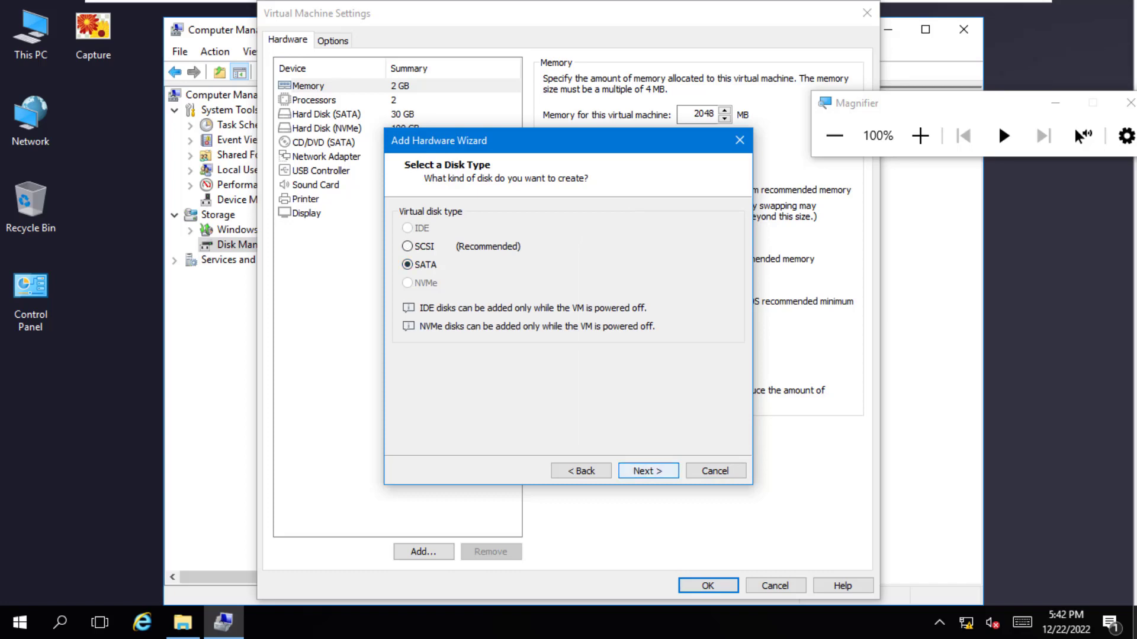
key("Return")
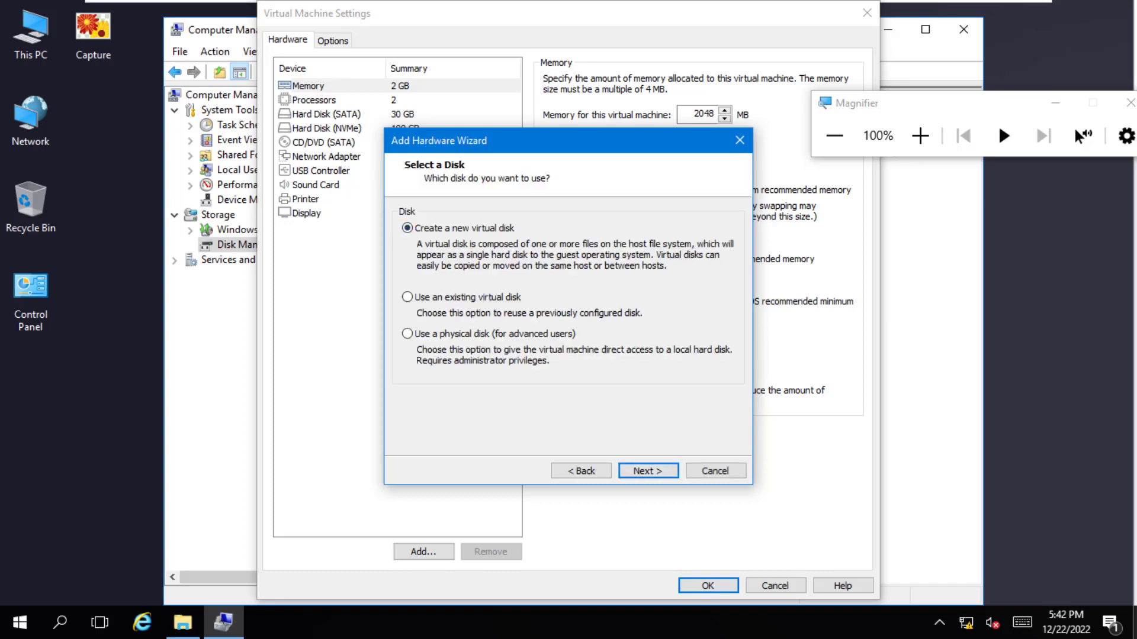
key("Return")
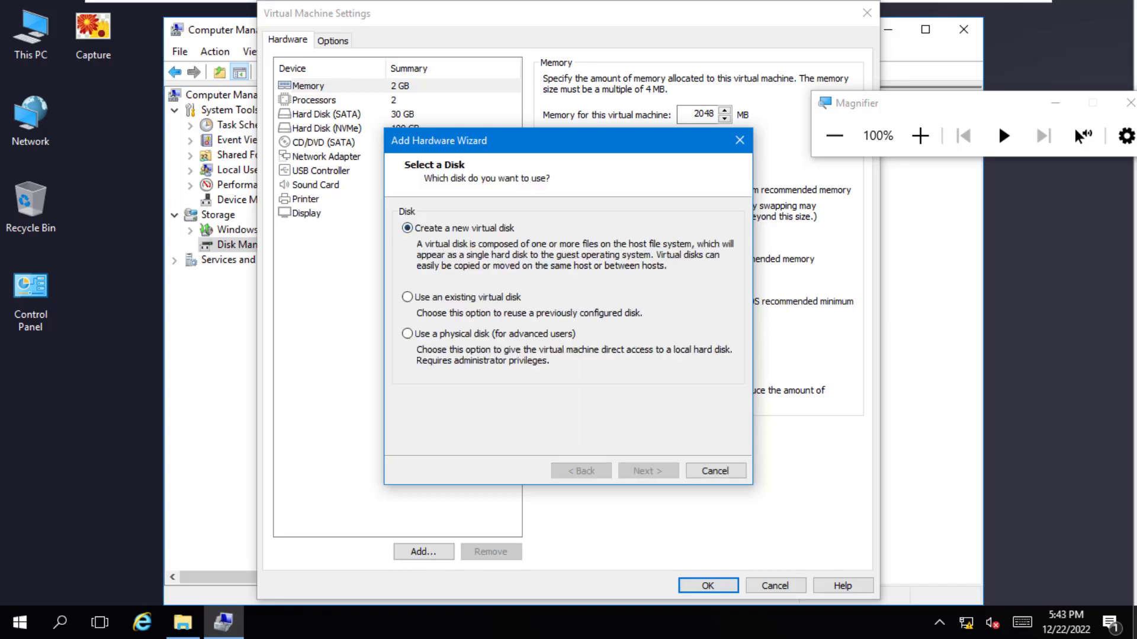
Set the new disk's maximum size to 30 GB, store it as a single file, finish adding it, and apply the virtual machine settings
left_click(398, 348)
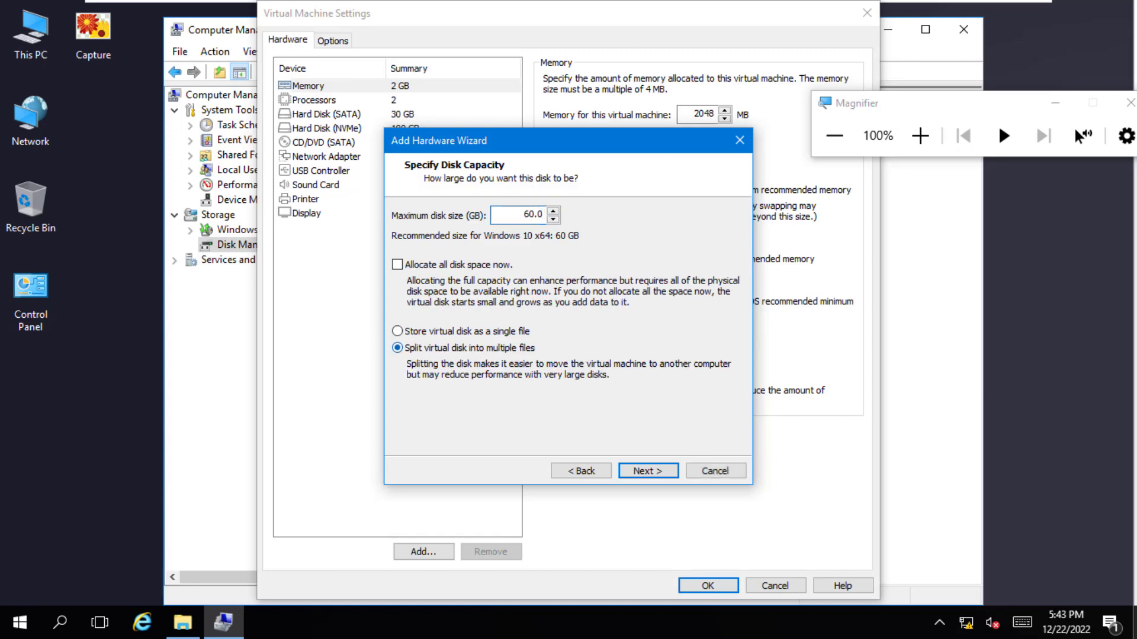
left_click(398, 331)
left_click(530, 214)
key("BackSpace")
type("3")
key("Return")
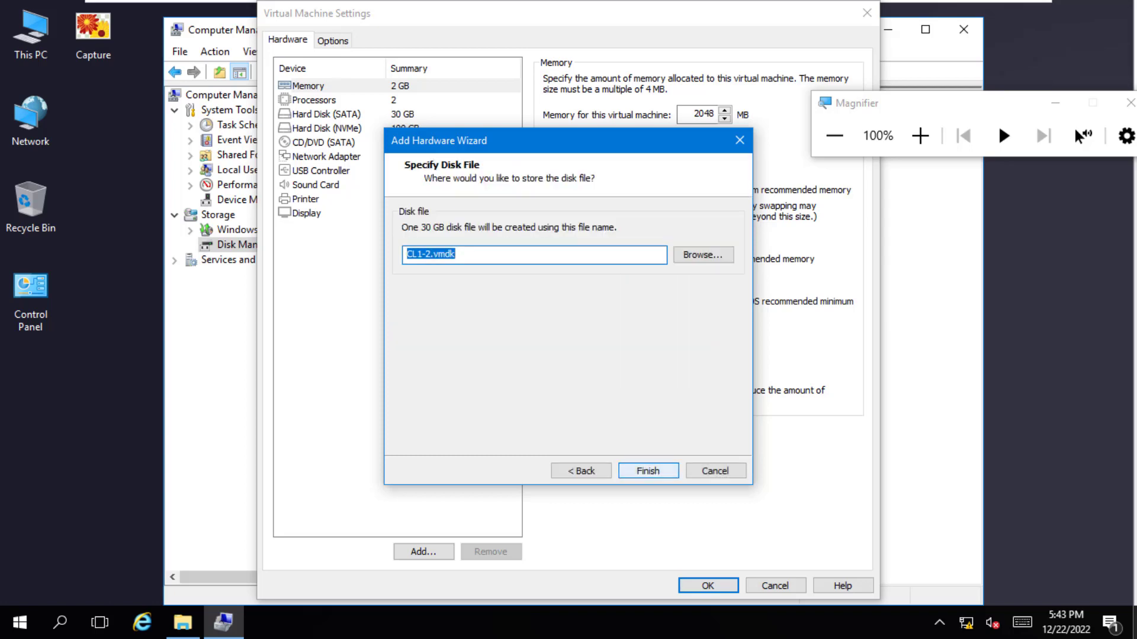
key("Return")
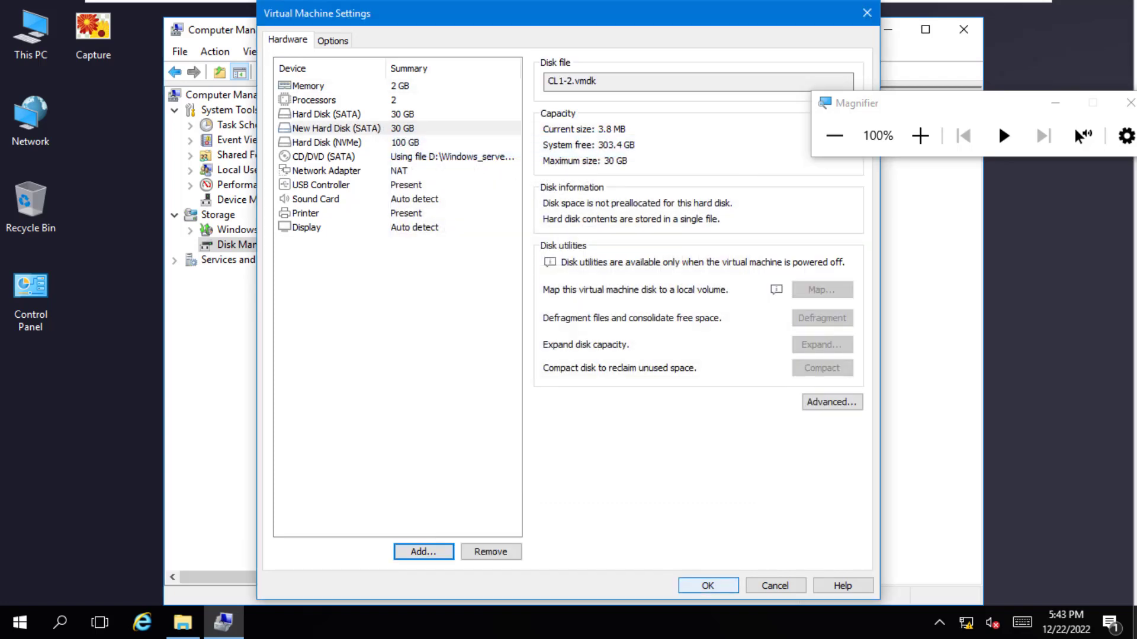
left_click(708, 586)
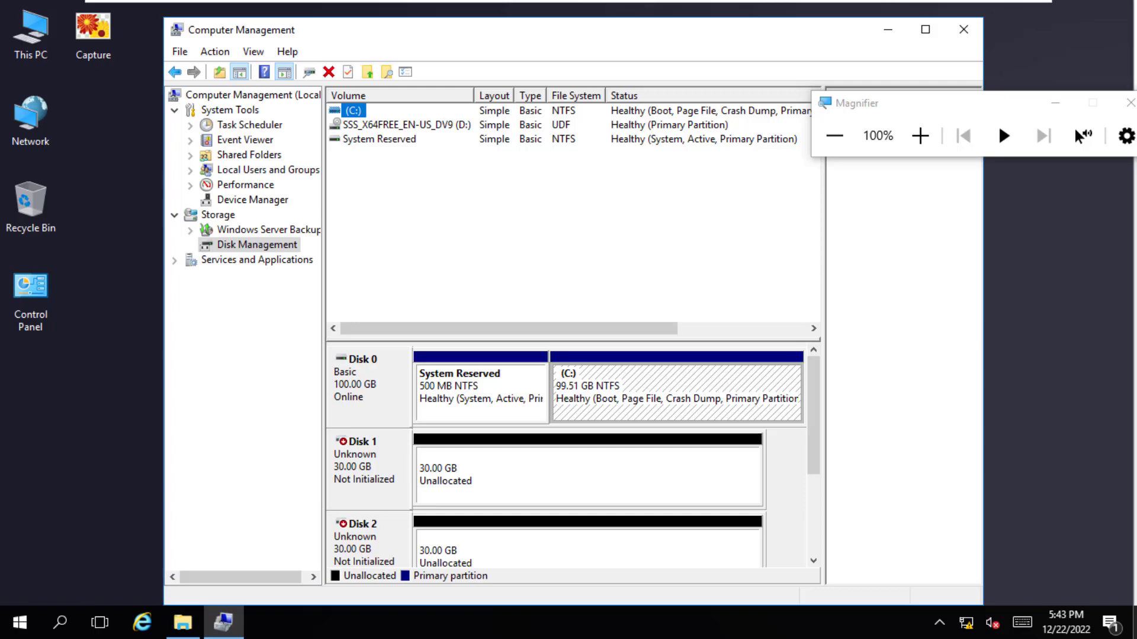
Initialize only Disk 1 with the GPT (GUID Partition Table) partition style, leaving Disk 2 unselected
left_click_drag(555, 35, 555, 23)
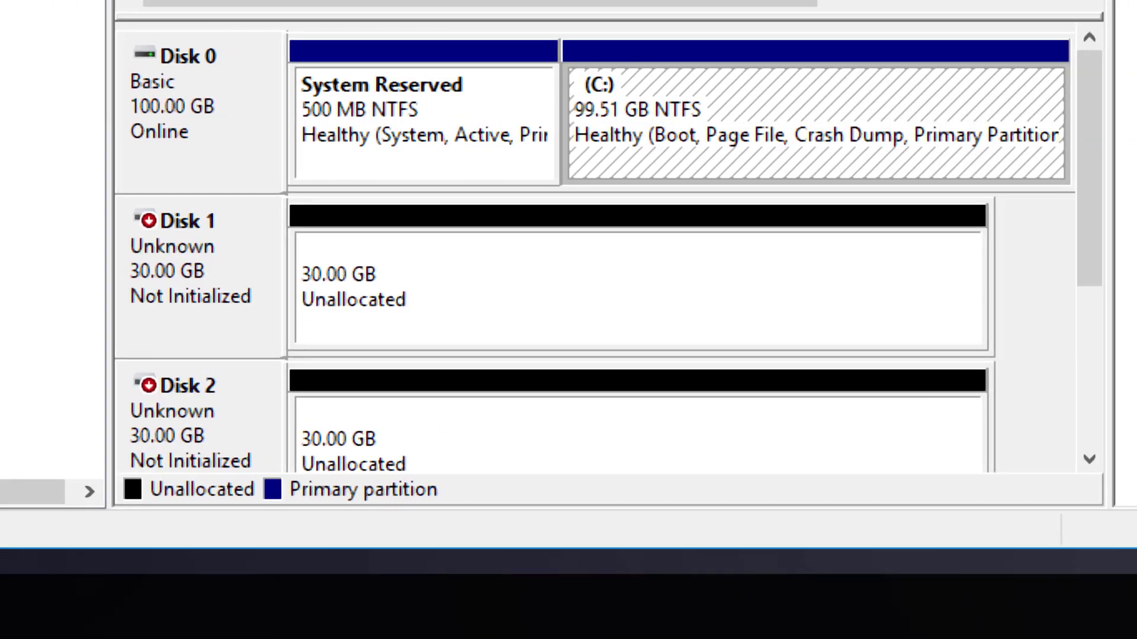
right_click(201, 268)
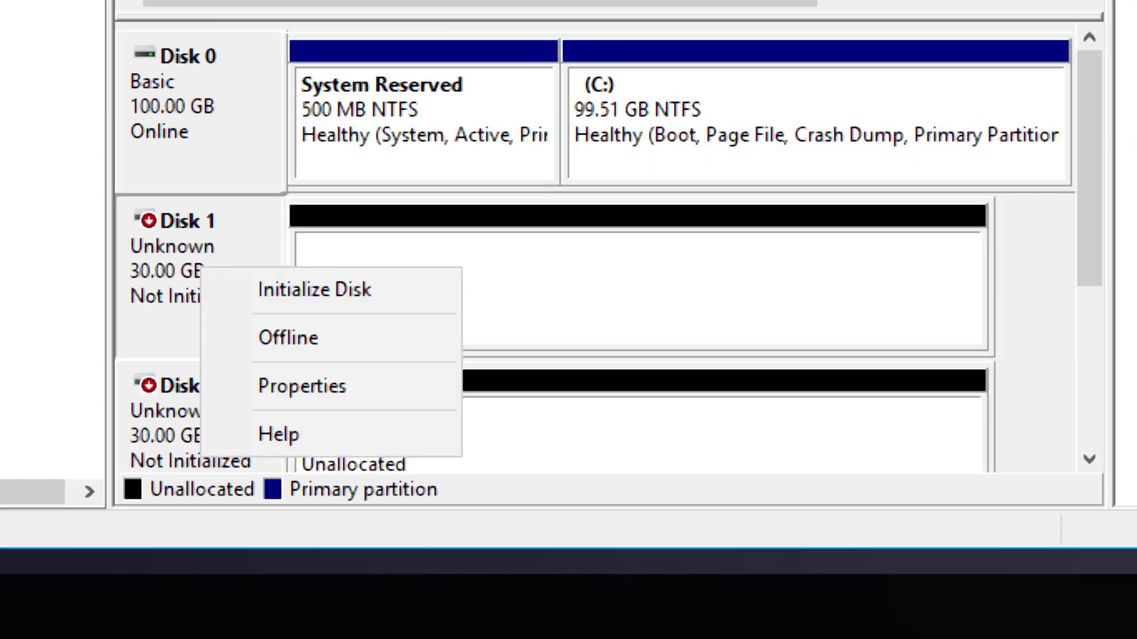
key("Escape")
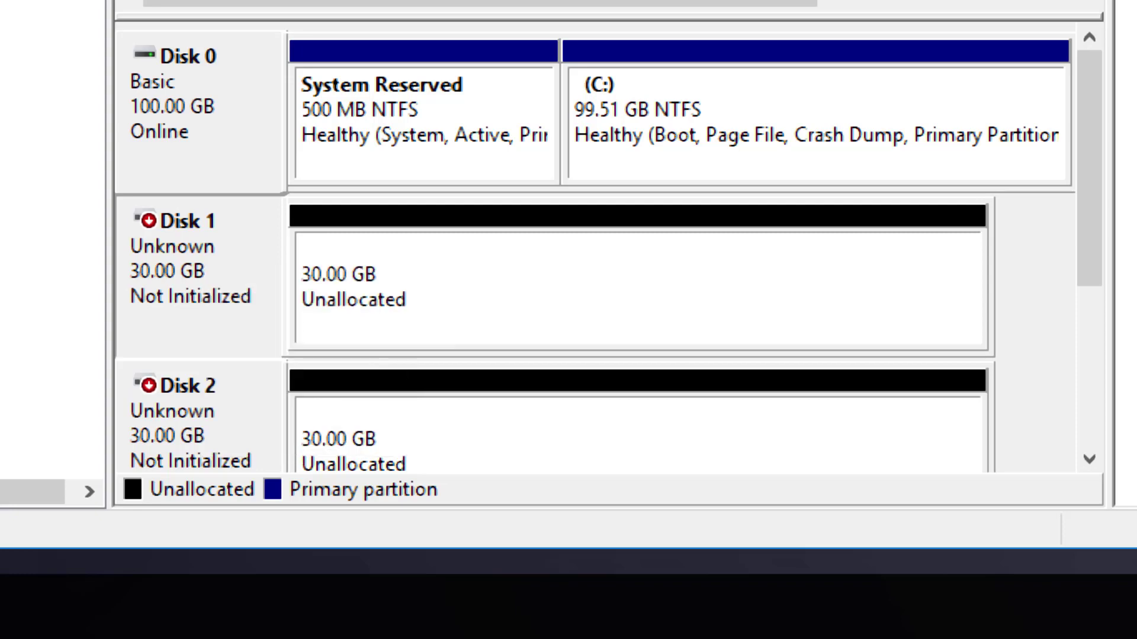
right_click(196, 242)
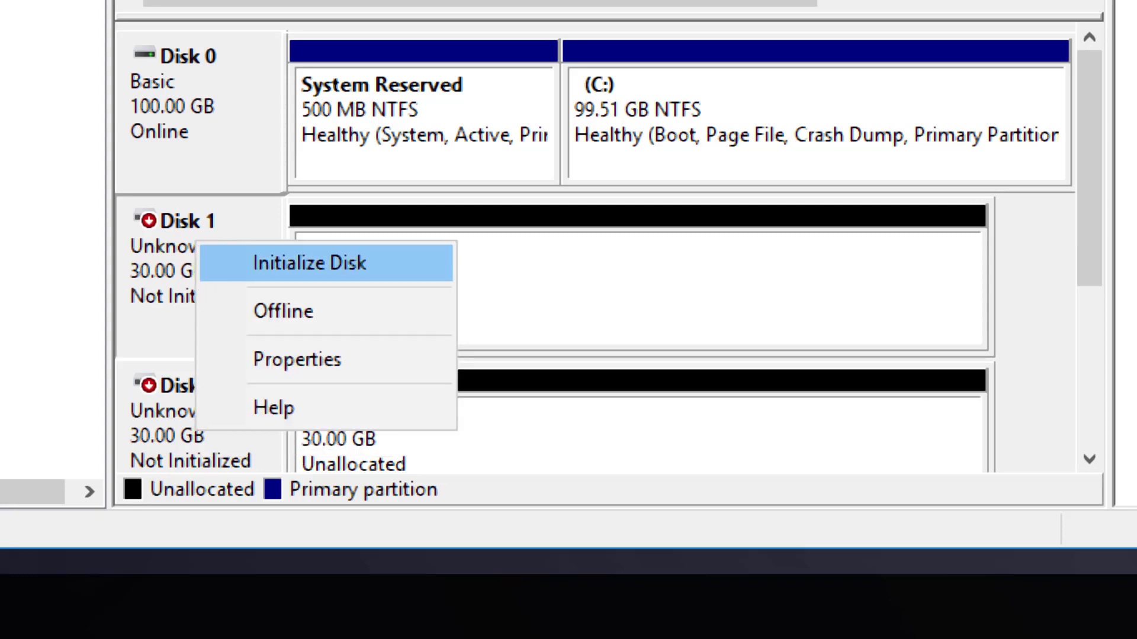
left_click(309, 263)
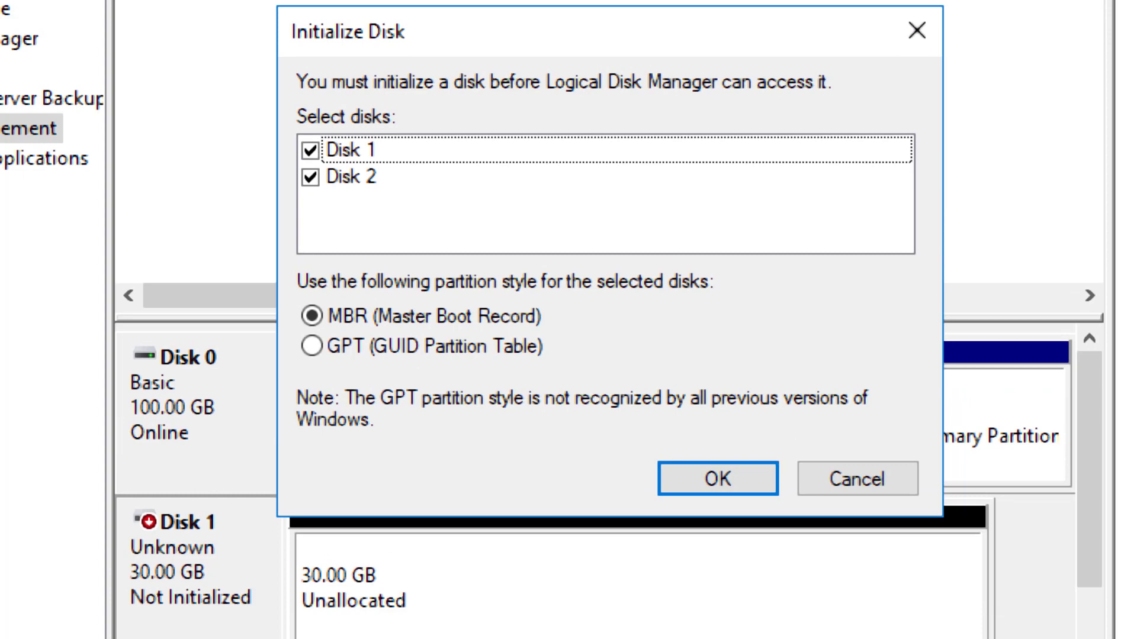
left_click(311, 178)
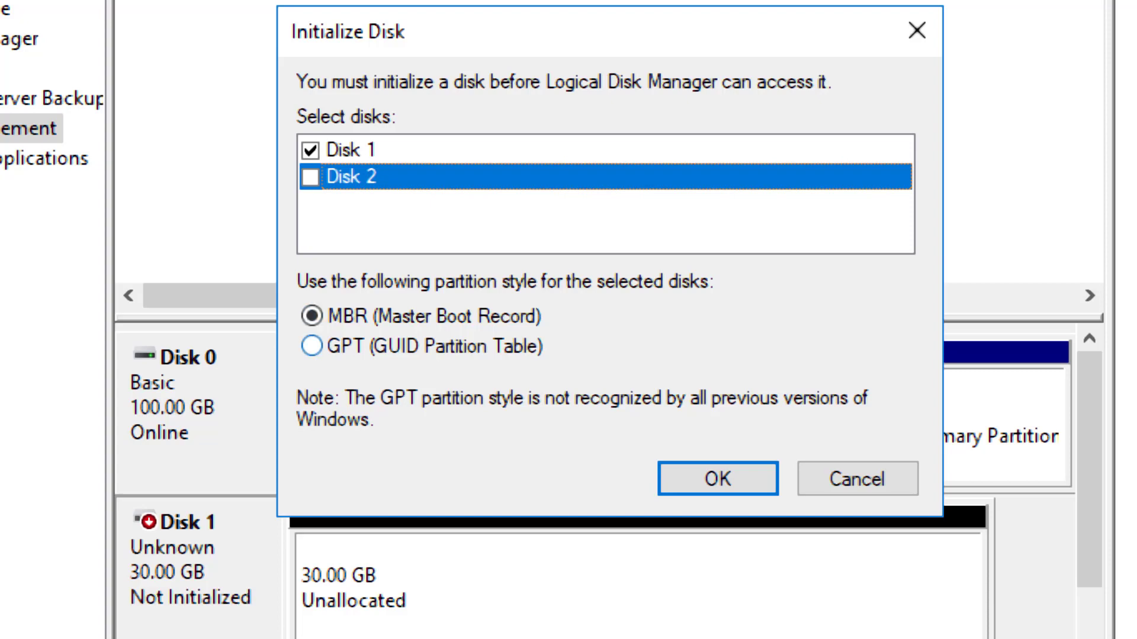
left_click(312, 346)
left_click(718, 478)
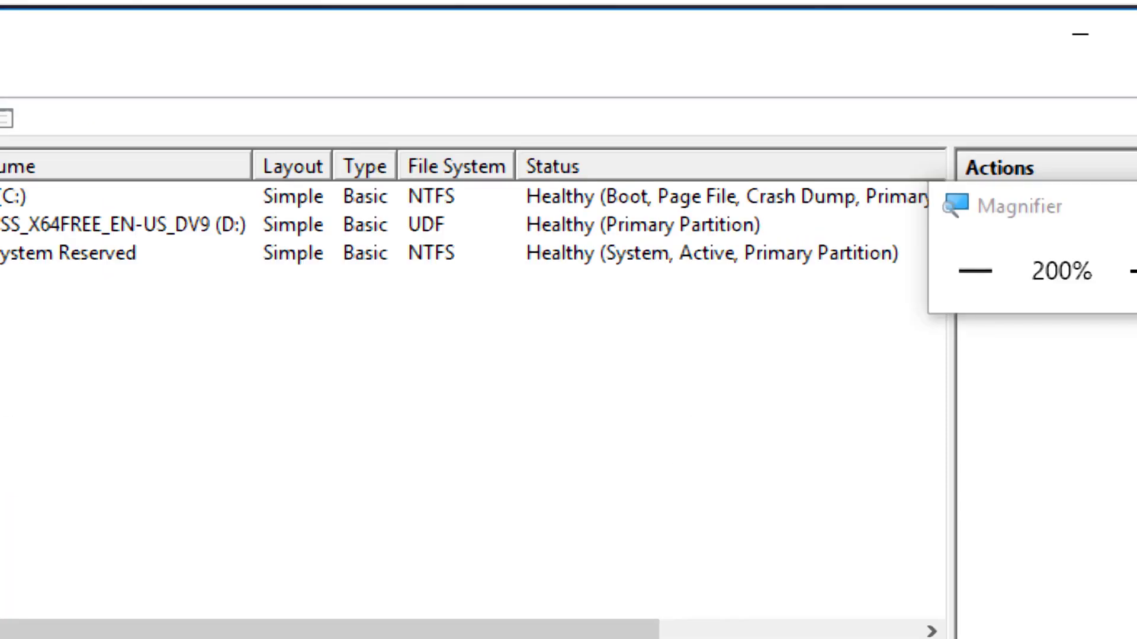
Initialize Disk 2 with the MBR (Master Boot Record) partition style
left_click(976, 270)
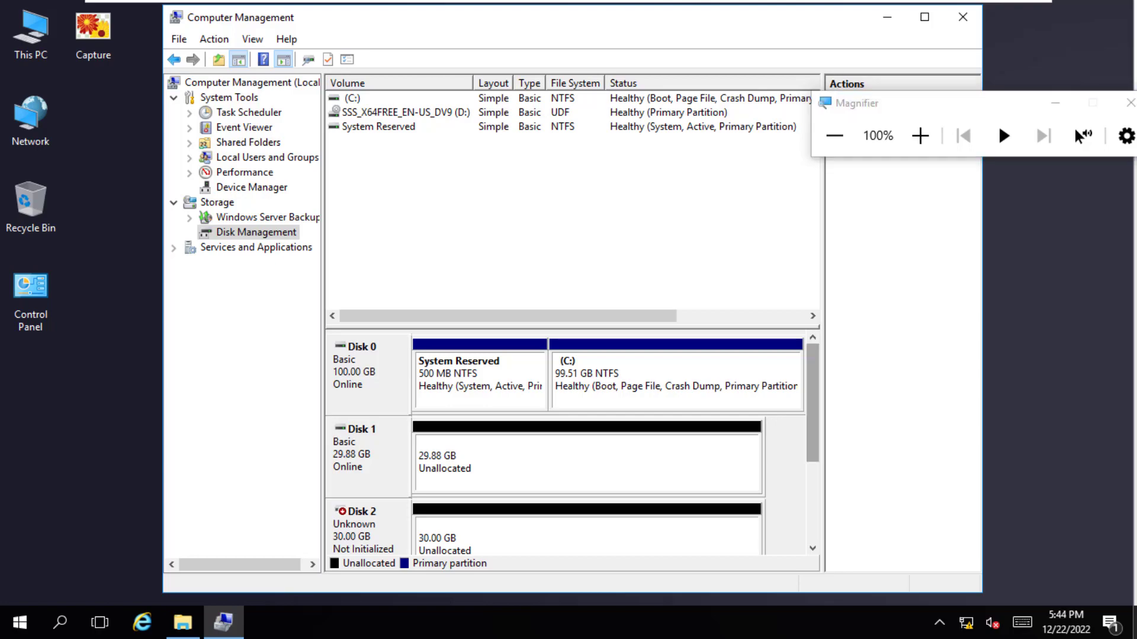
left_click_drag(812, 409, 812, 491)
left_click(920, 135)
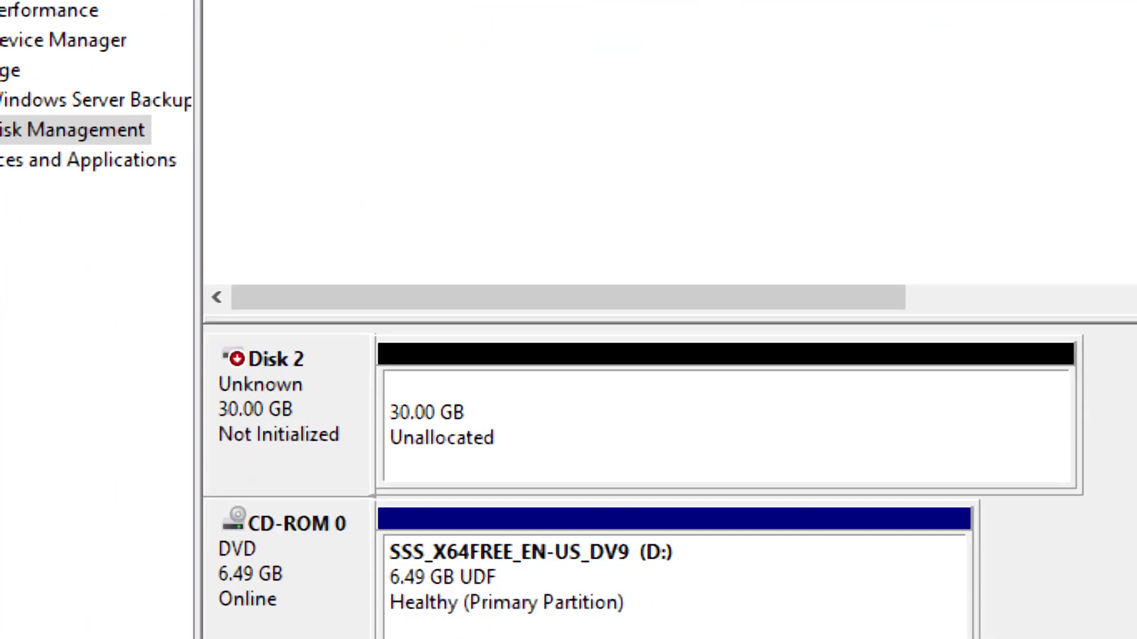
right_click(279, 415)
left_click(389, 436)
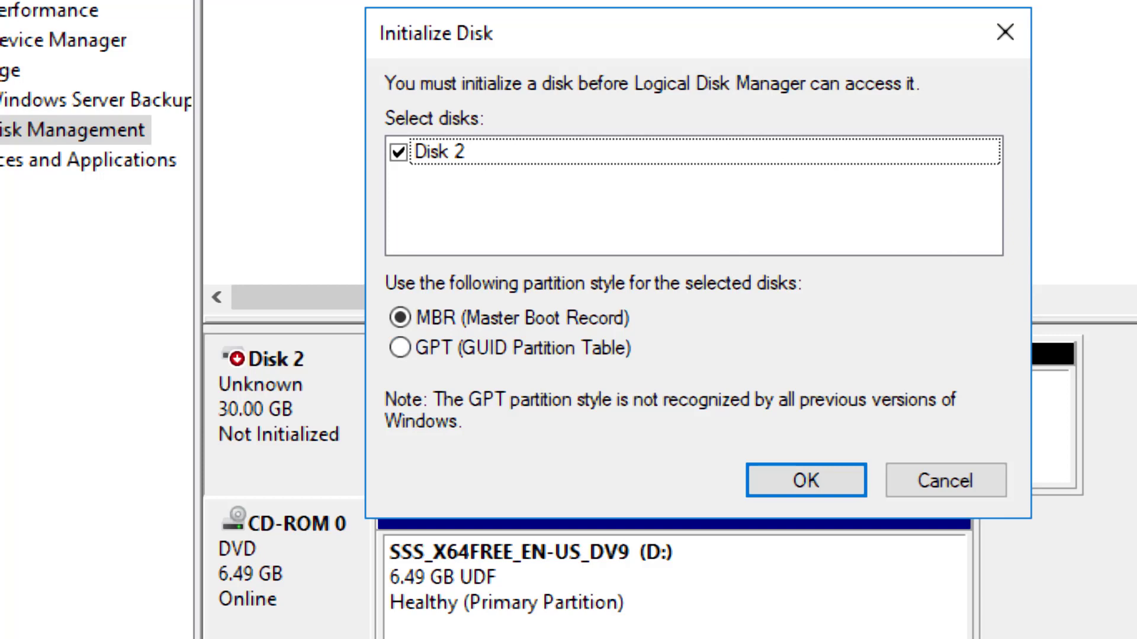
left_click(806, 481)
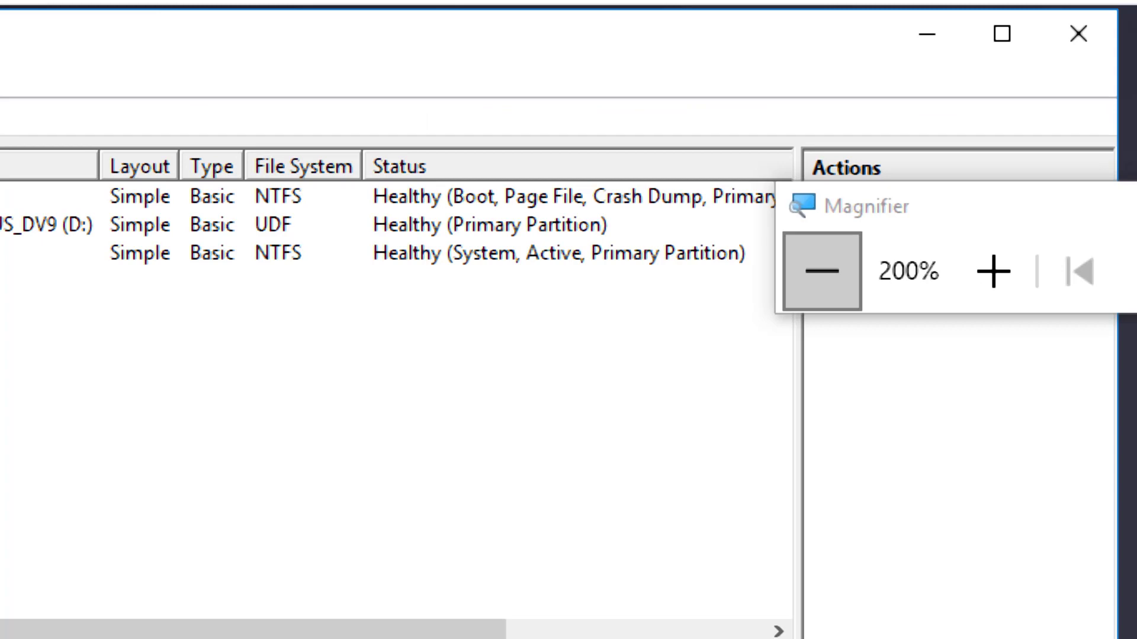
left_click(823, 272)
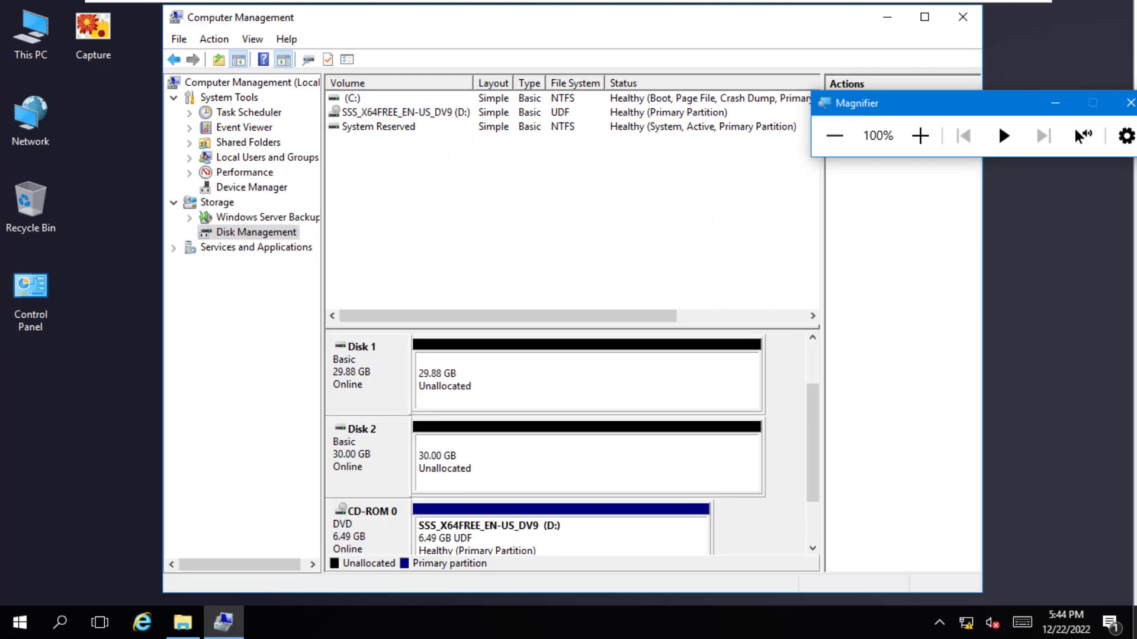
Maximize the Computer Management window and look over the disk layout of Disk 1 and Disk 2
left_click_drag(822, 196, 819, 195)
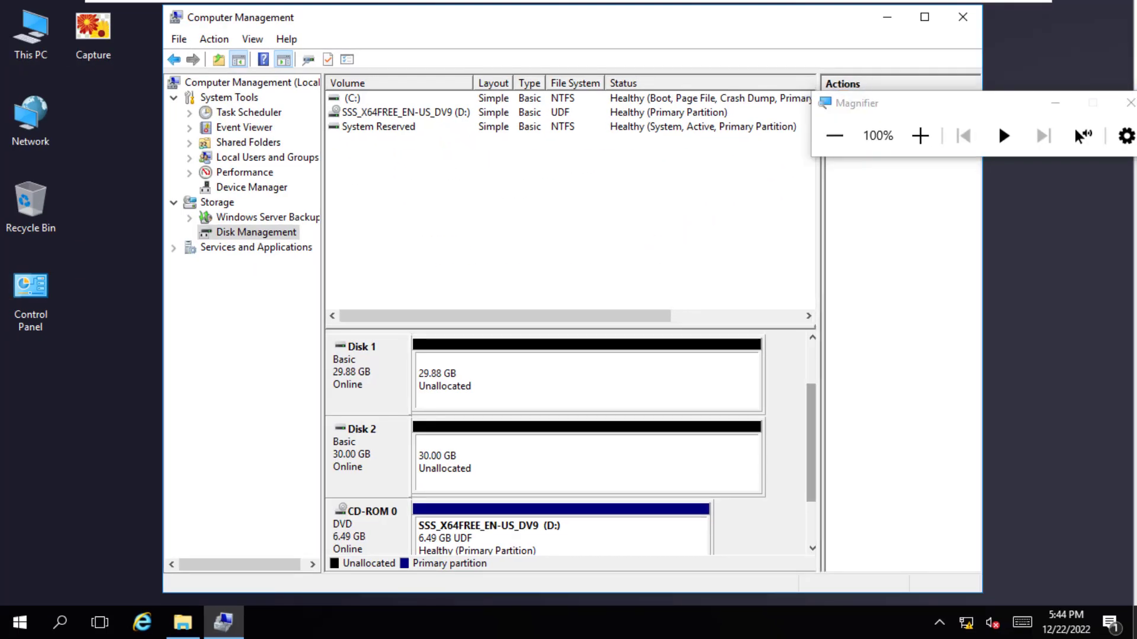
left_click(925, 16)
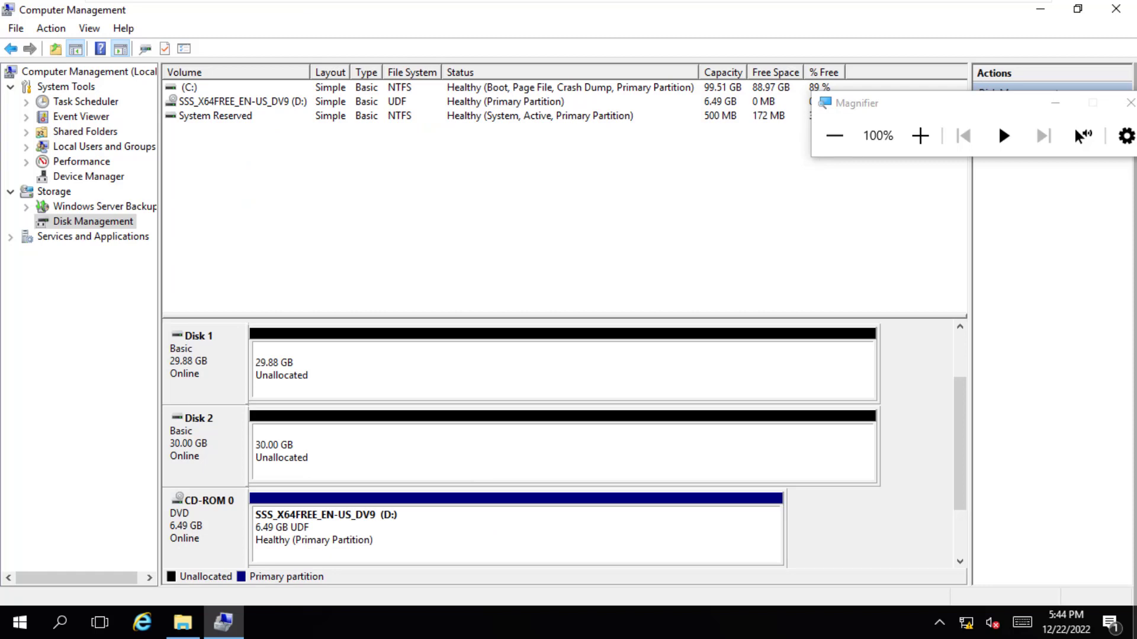
left_click(920, 136)
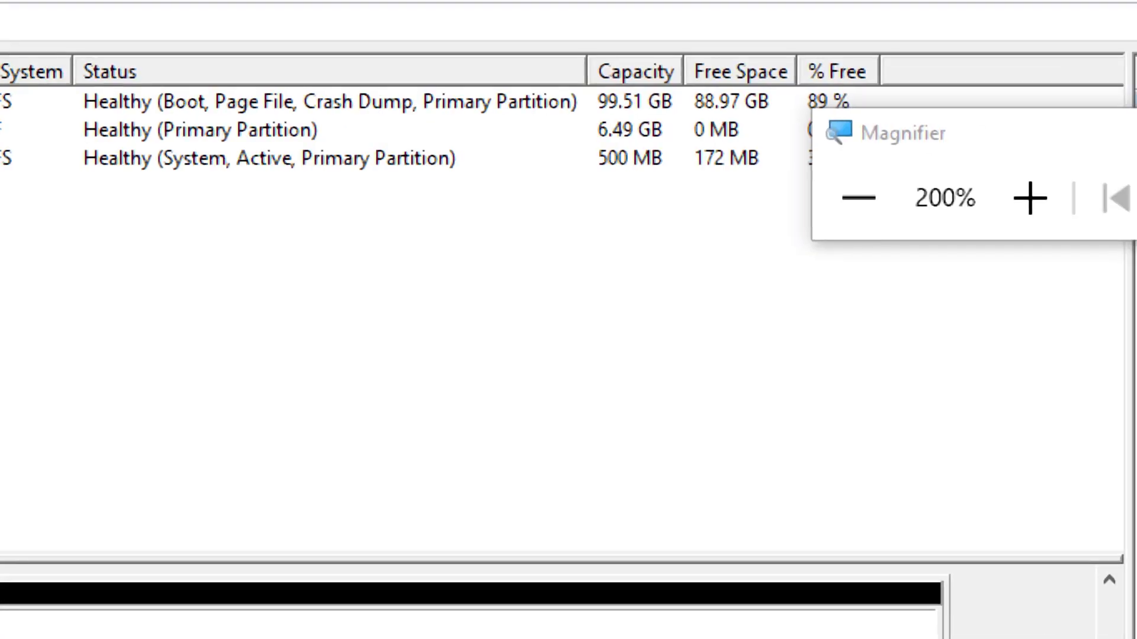
left_click(857, 197)
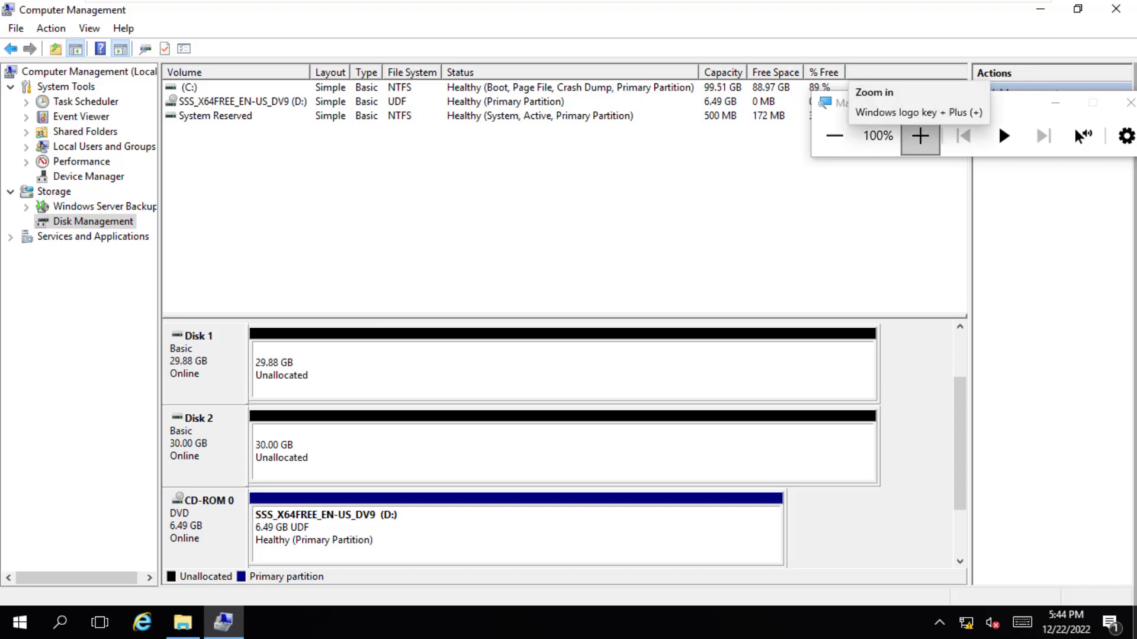
left_click(920, 135)
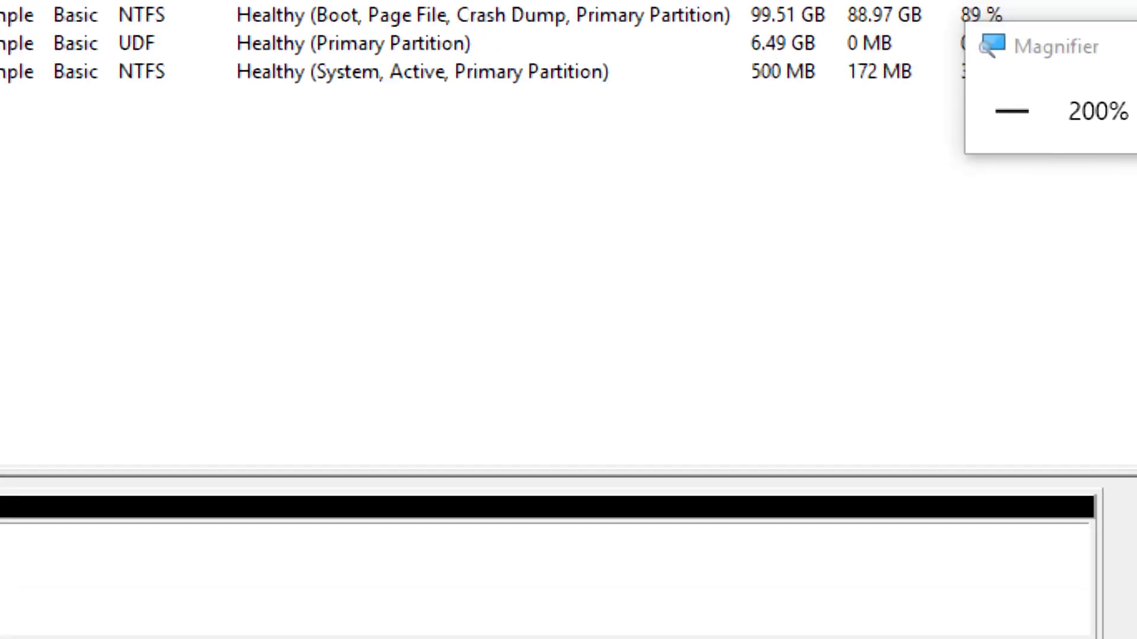
left_click(1011, 110)
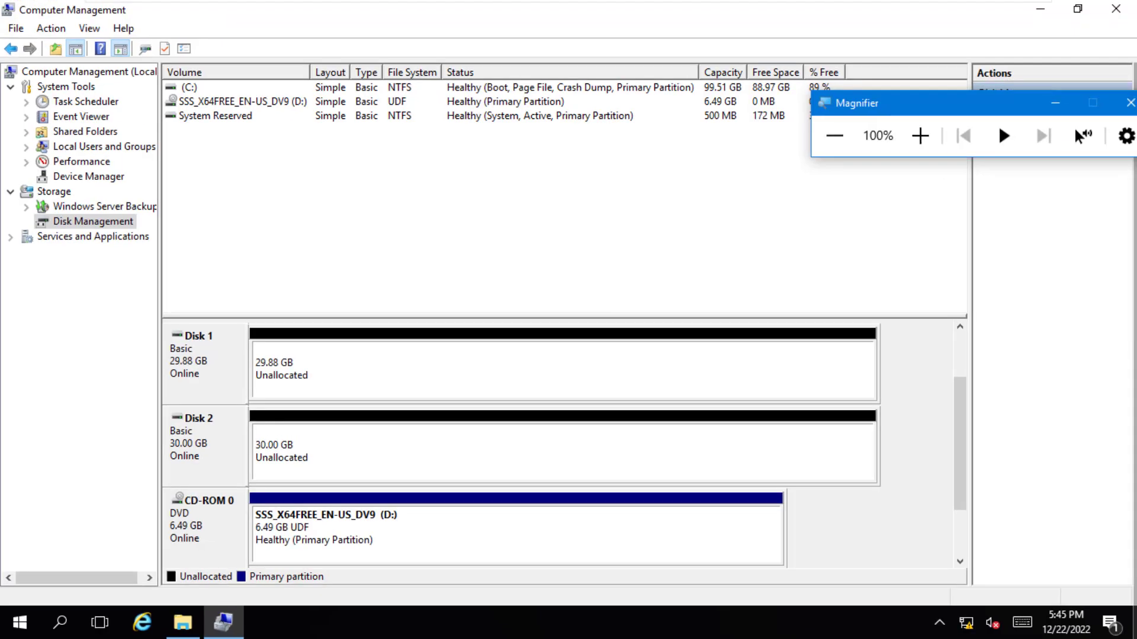
right_click(288, 362)
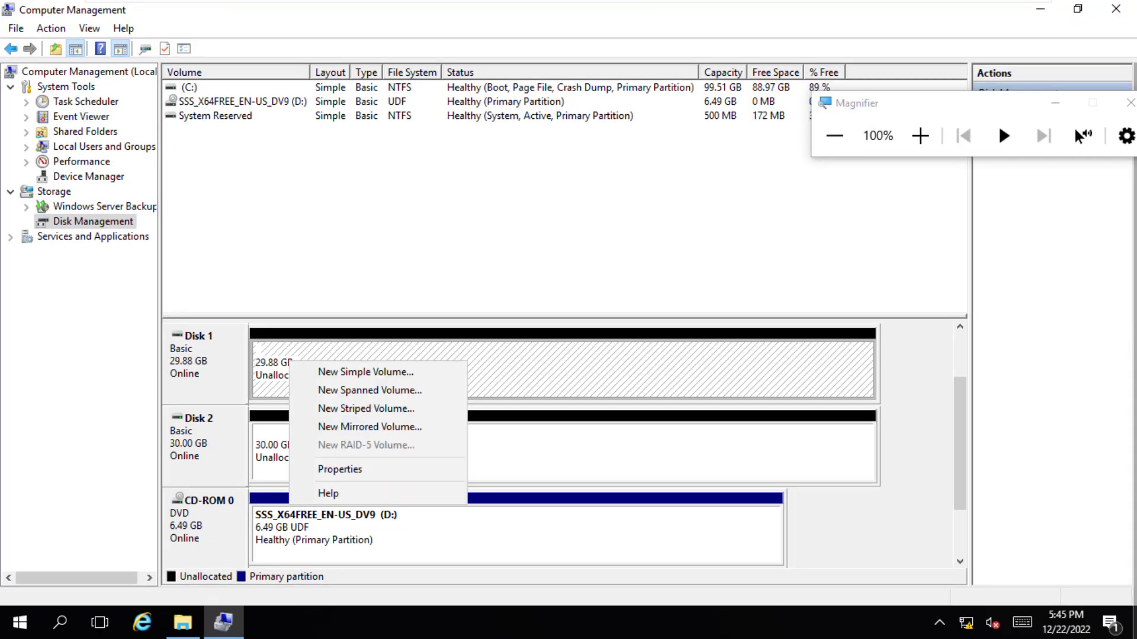
left_click(920, 135)
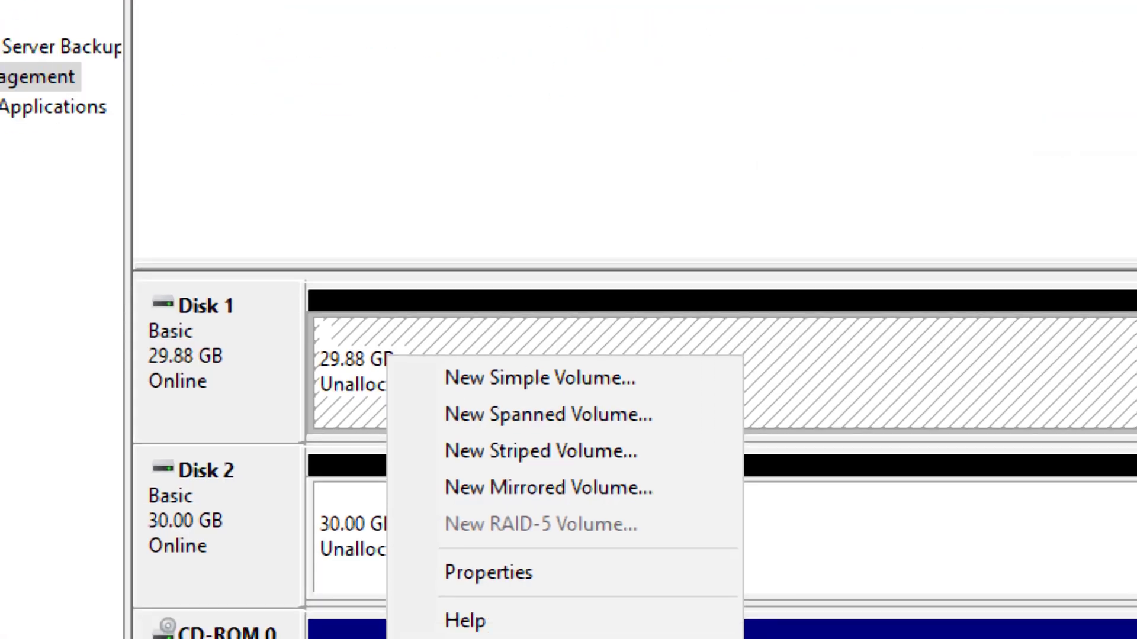
left_click(219, 367)
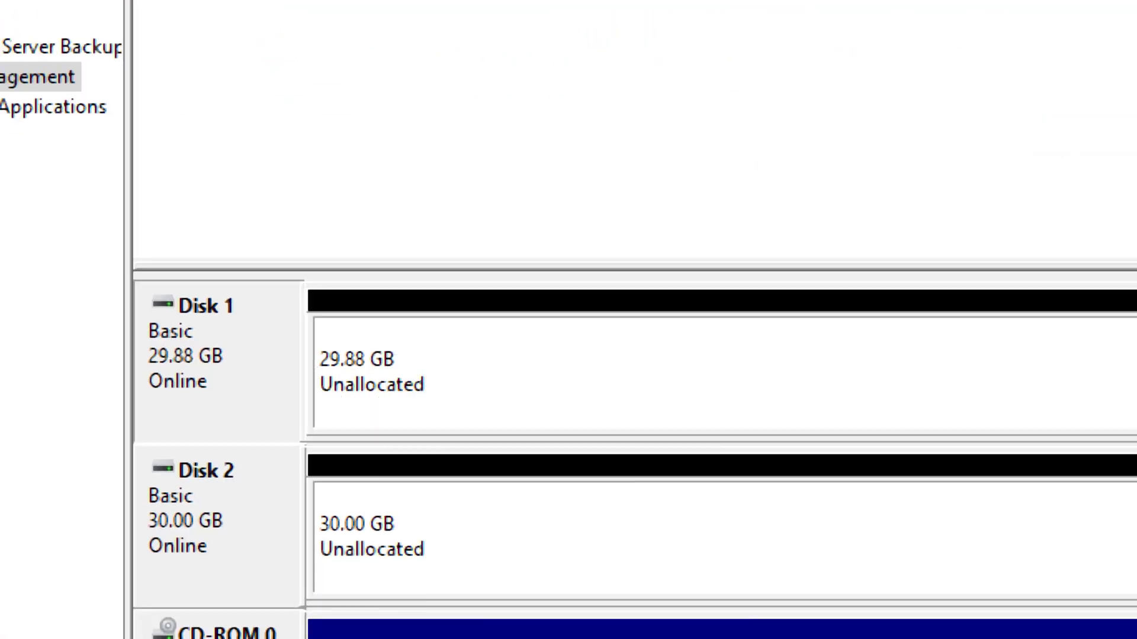
Convert both Disk 1 and Disk 2 to dynamic disks, leaving Disk 0 unselected
right_click(216, 368)
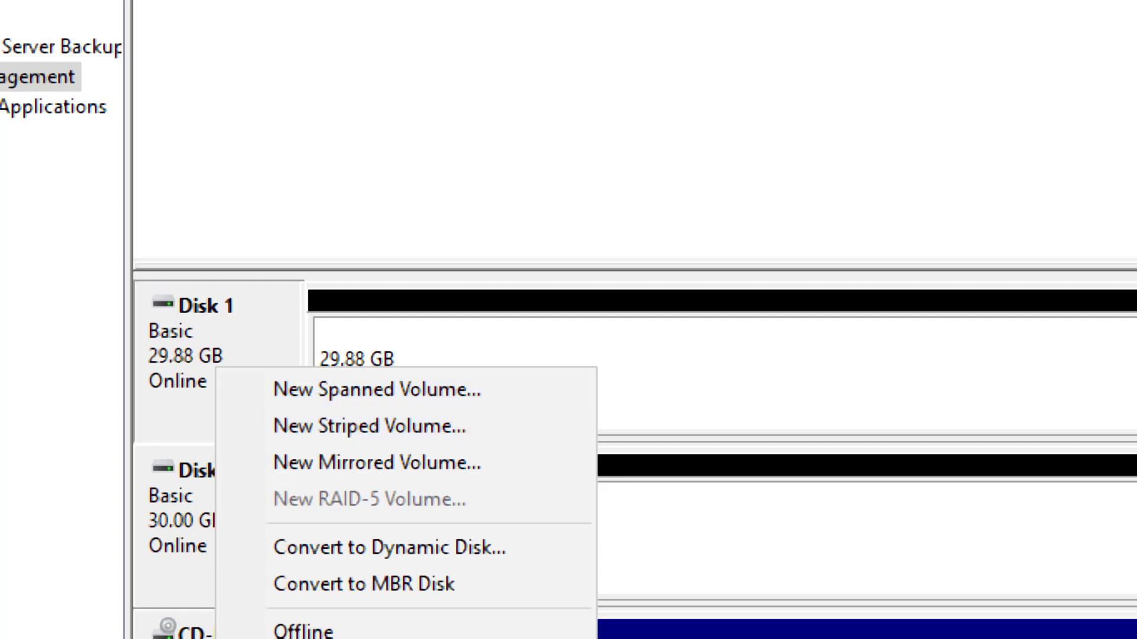
key("Return")
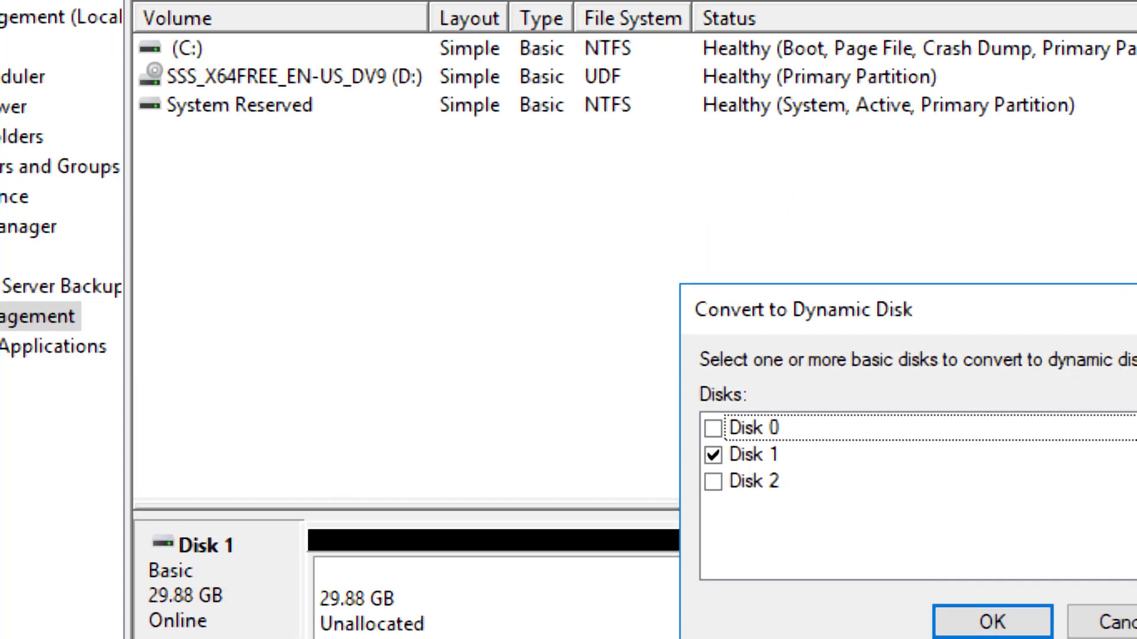
left_click(656, 472)
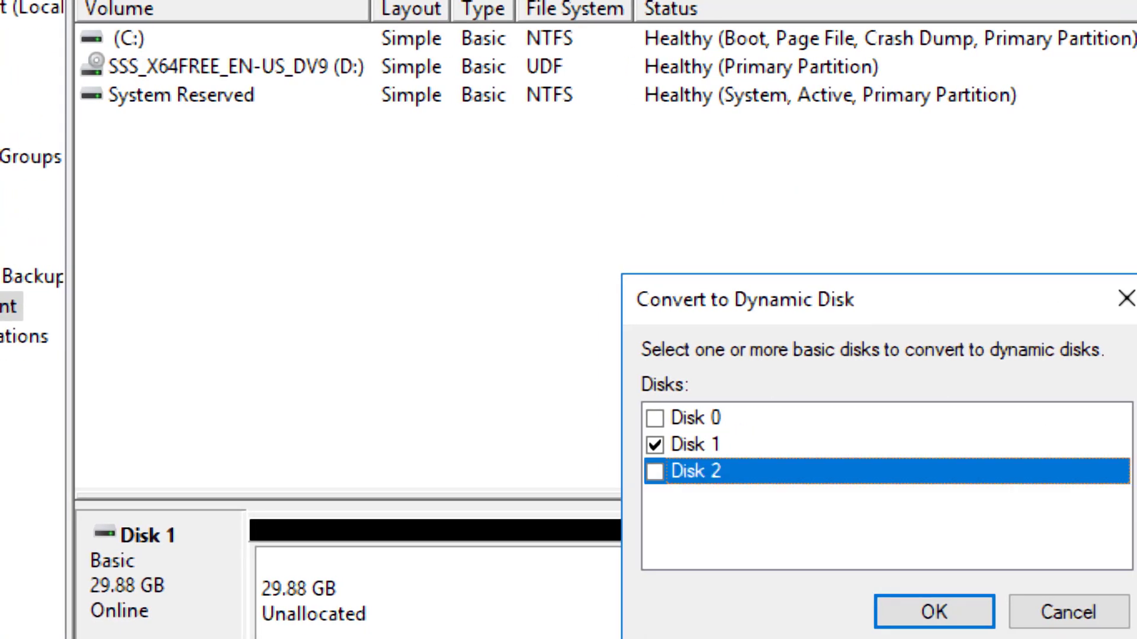
key("space")
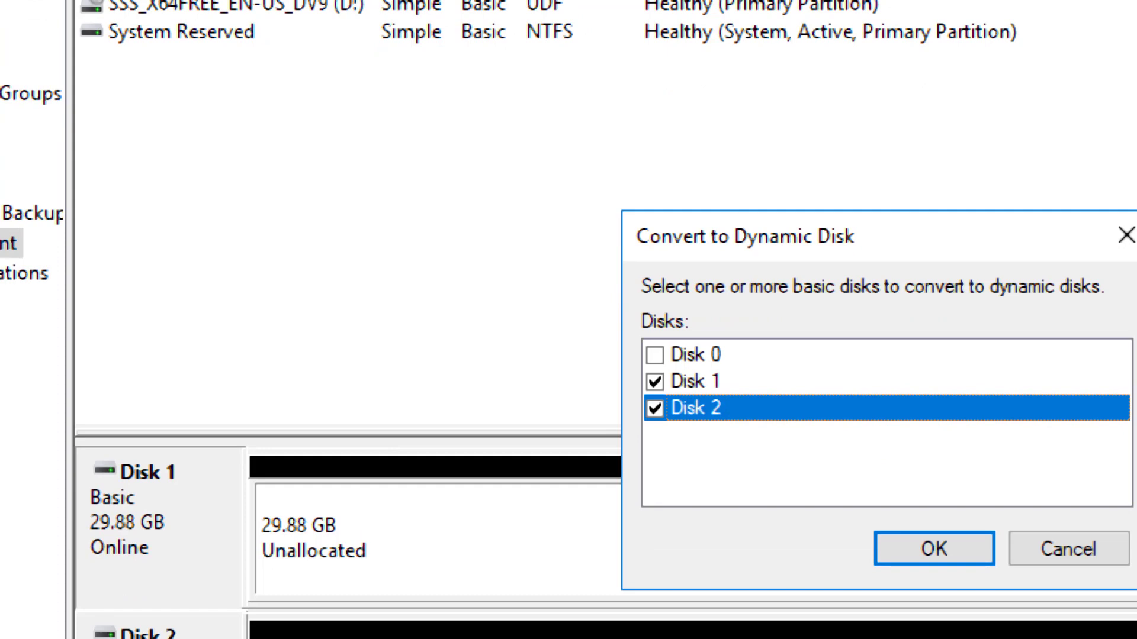
key("Return")
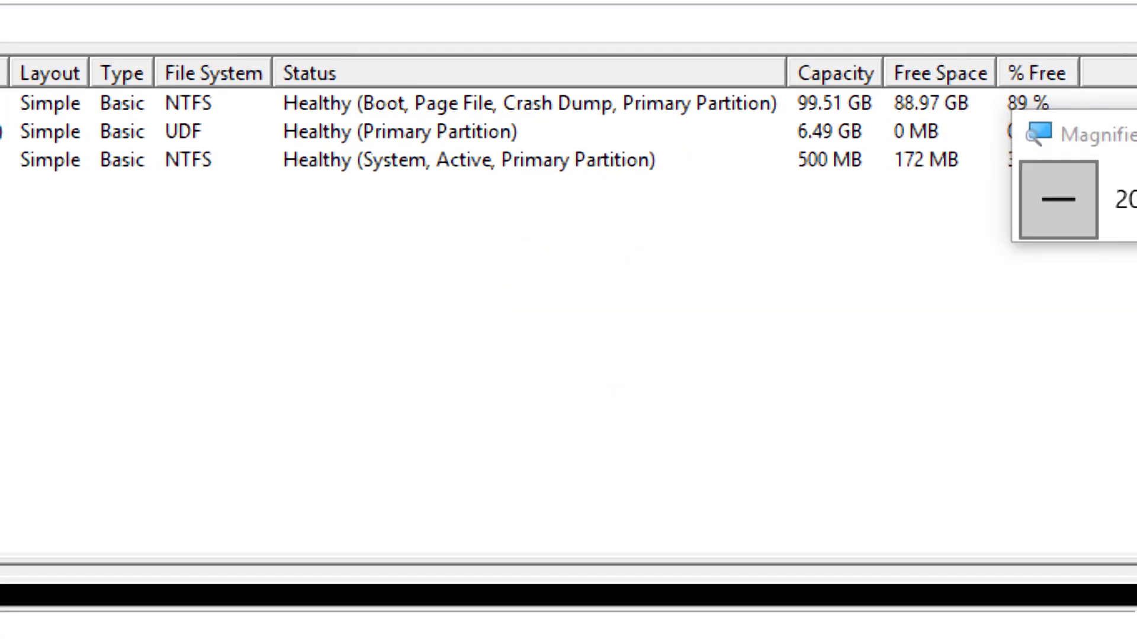
key("super+minus")
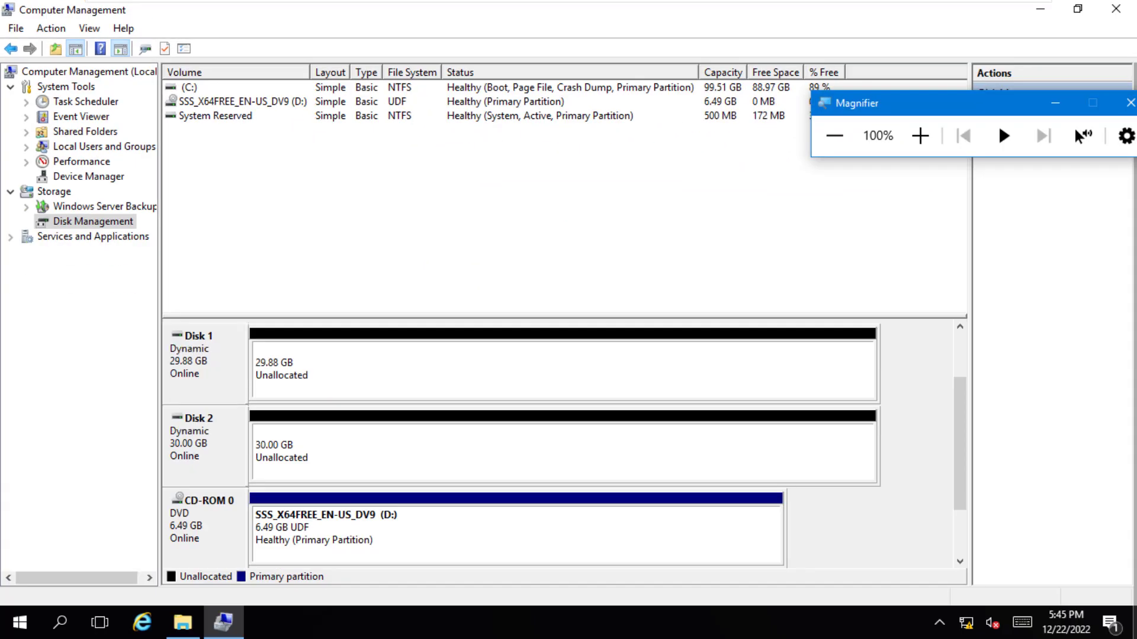
left_click(920, 135)
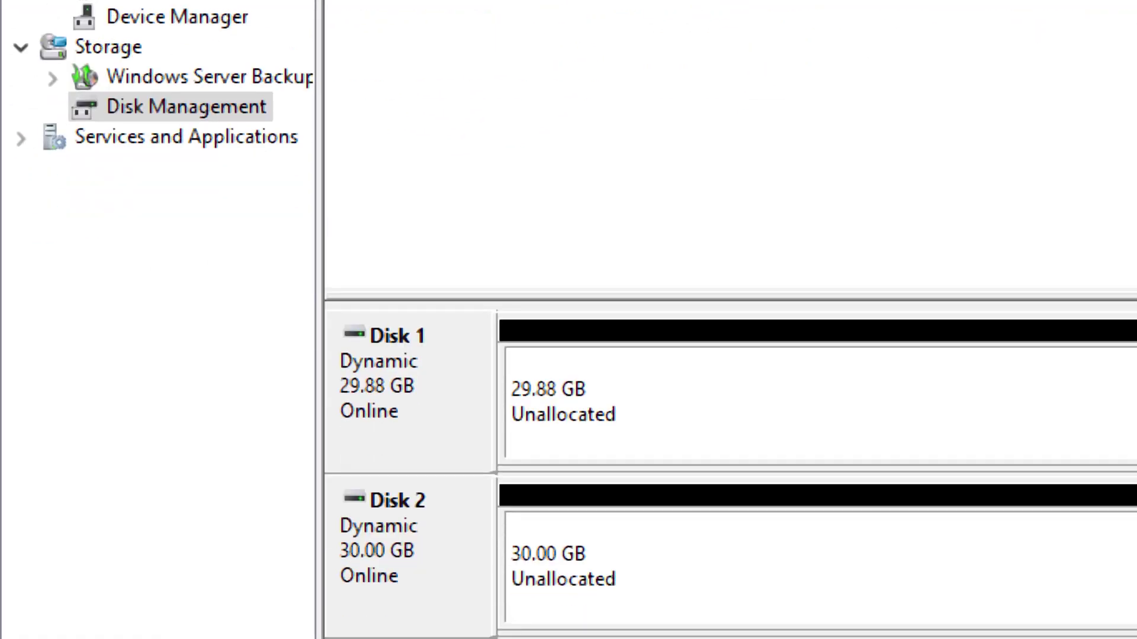
key("super+minus")
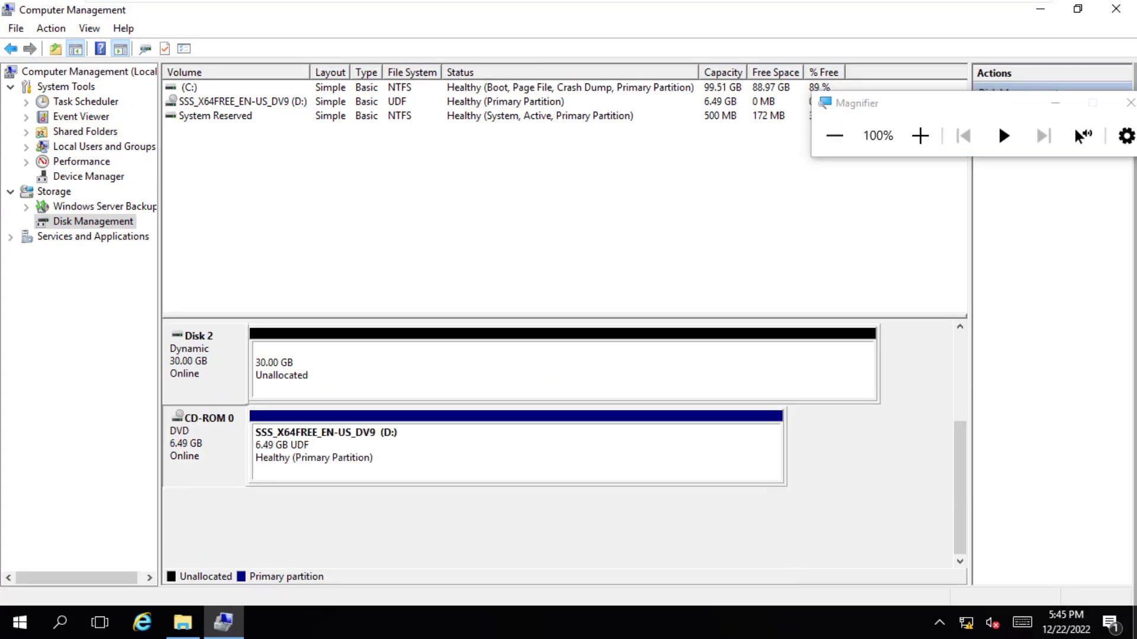
Start a new spanned volume from Disk 2's unallocated space and proceed to the wizard's disk selection
right_click(286, 368)
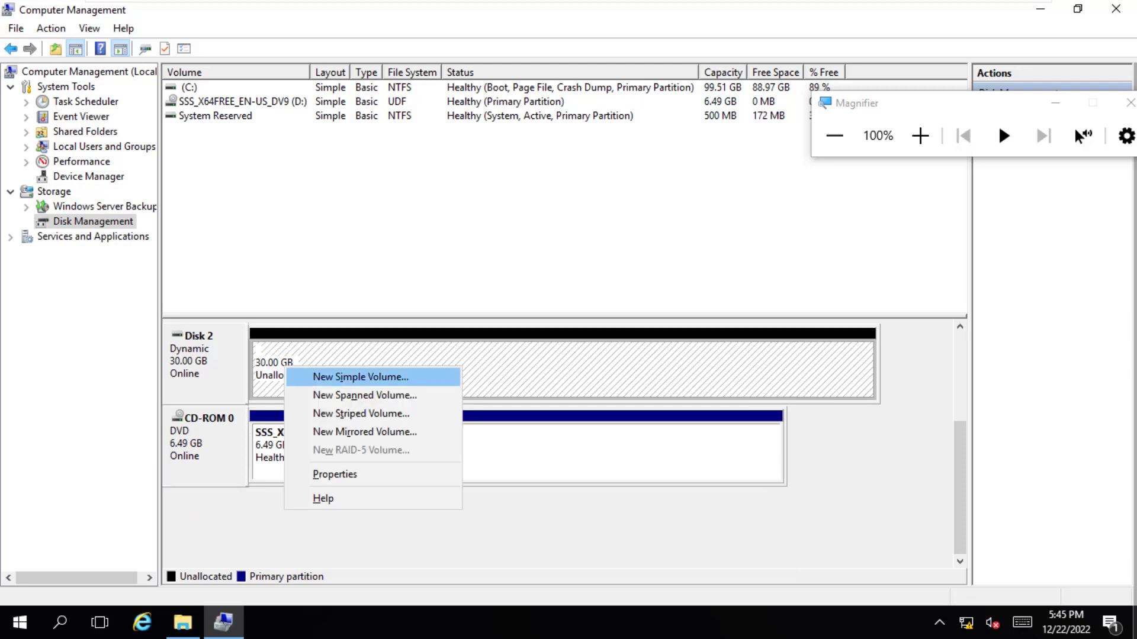
key("Down")
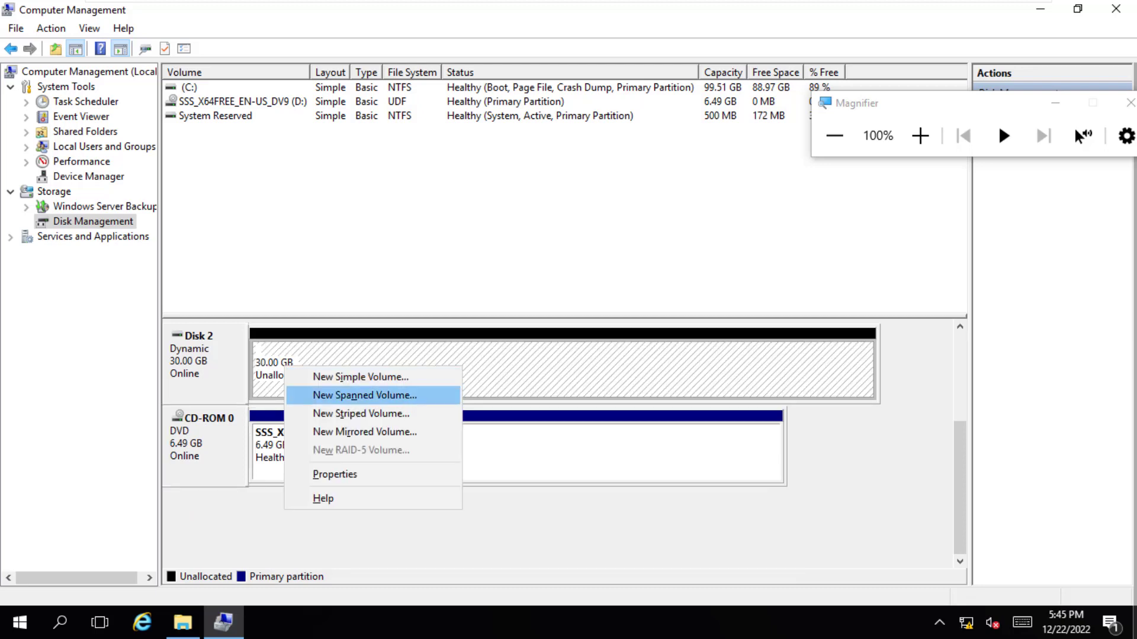
left_click(920, 136)
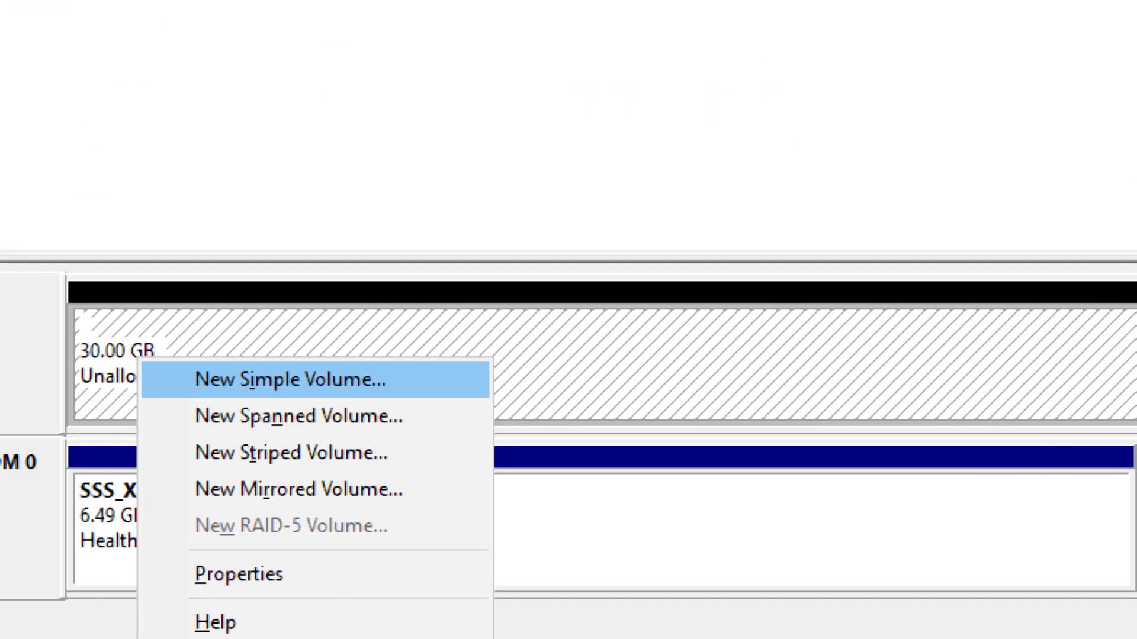
key("super+minus")
key("Down")
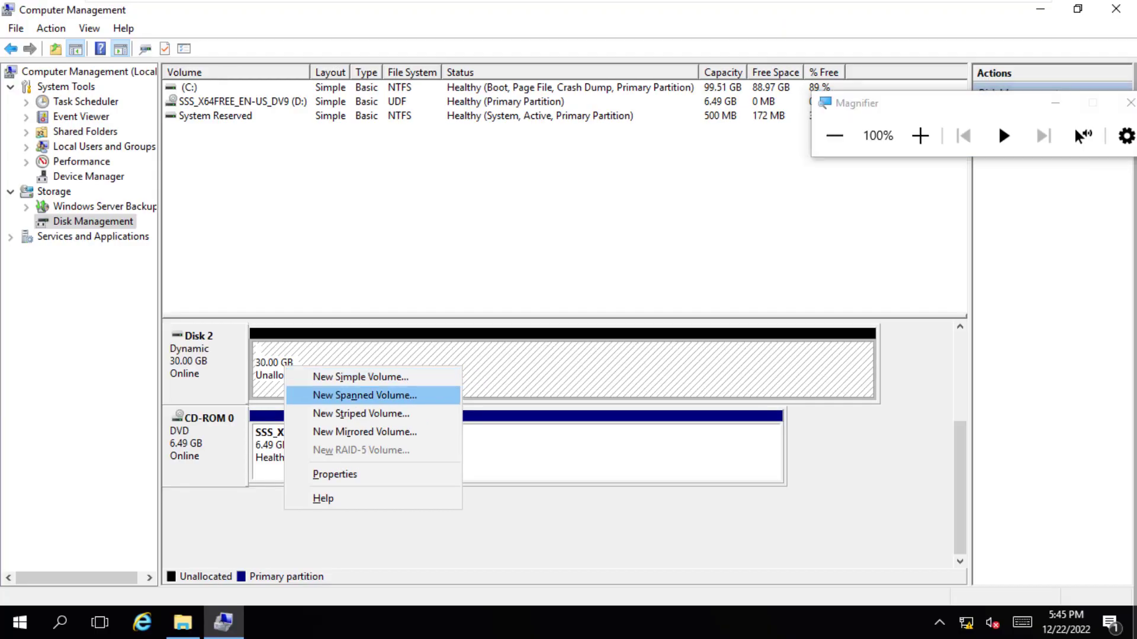
key("Return")
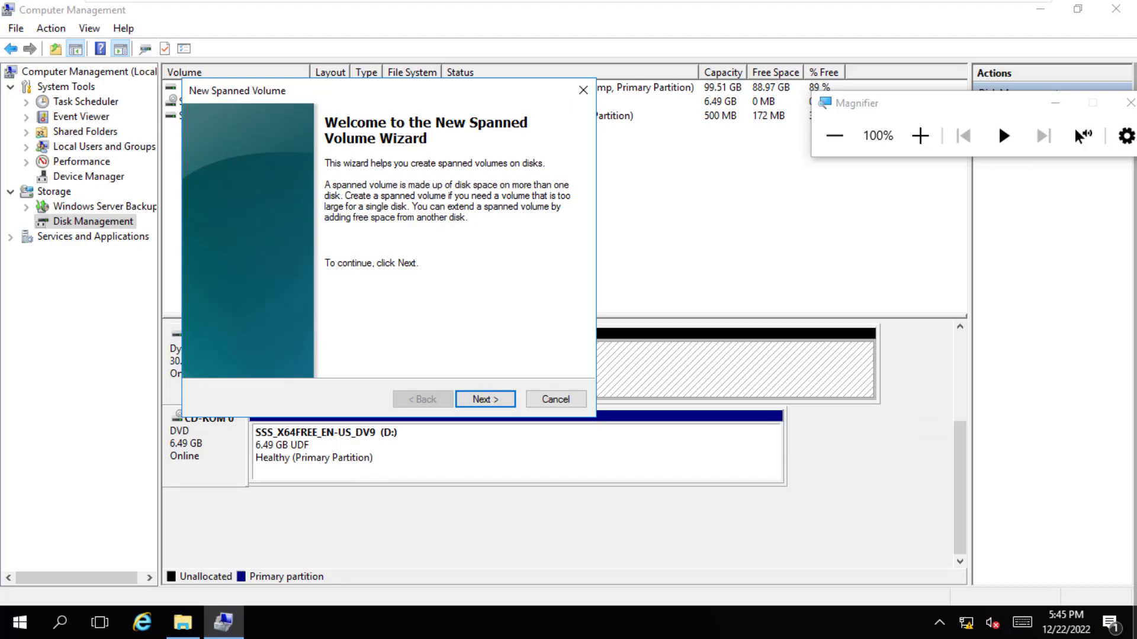
left_click(920, 136)
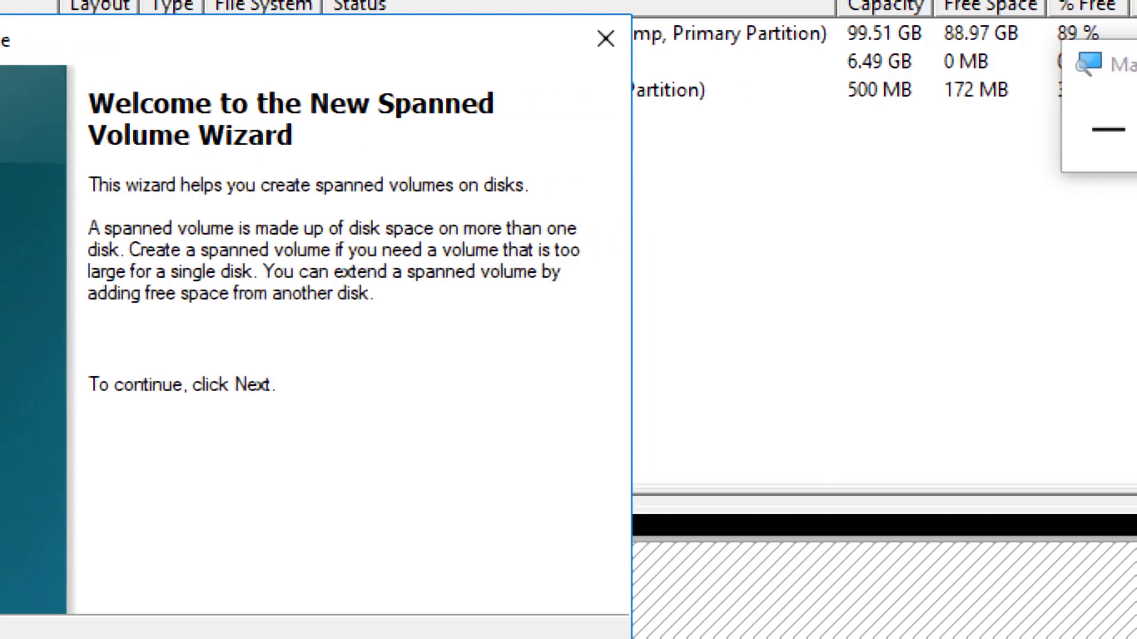
left_click(1091, 131)
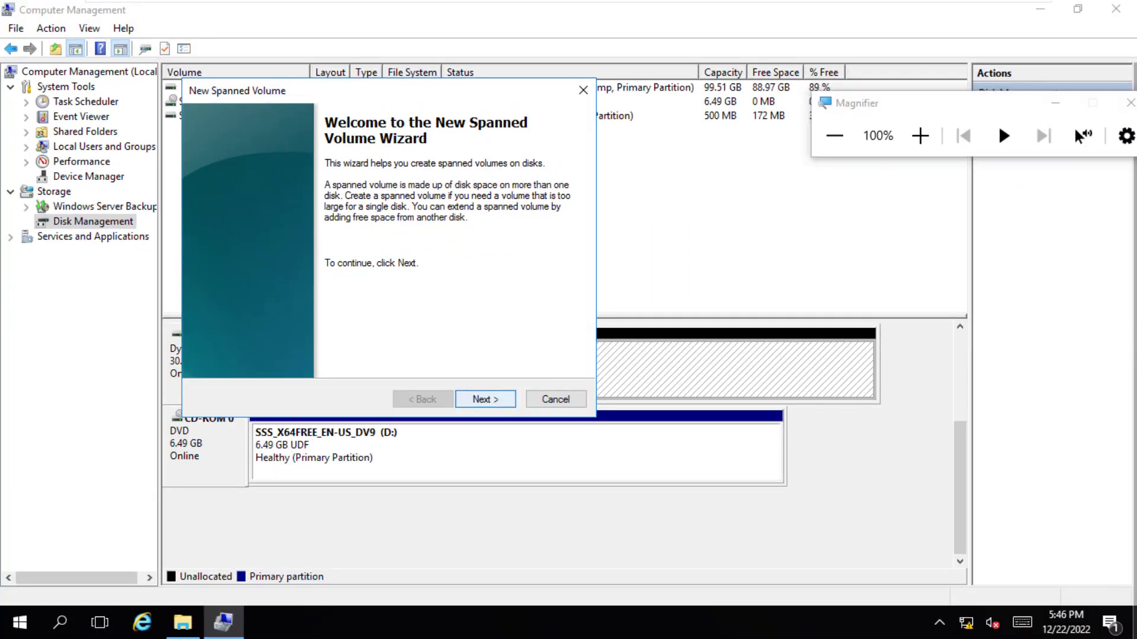
key("Return")
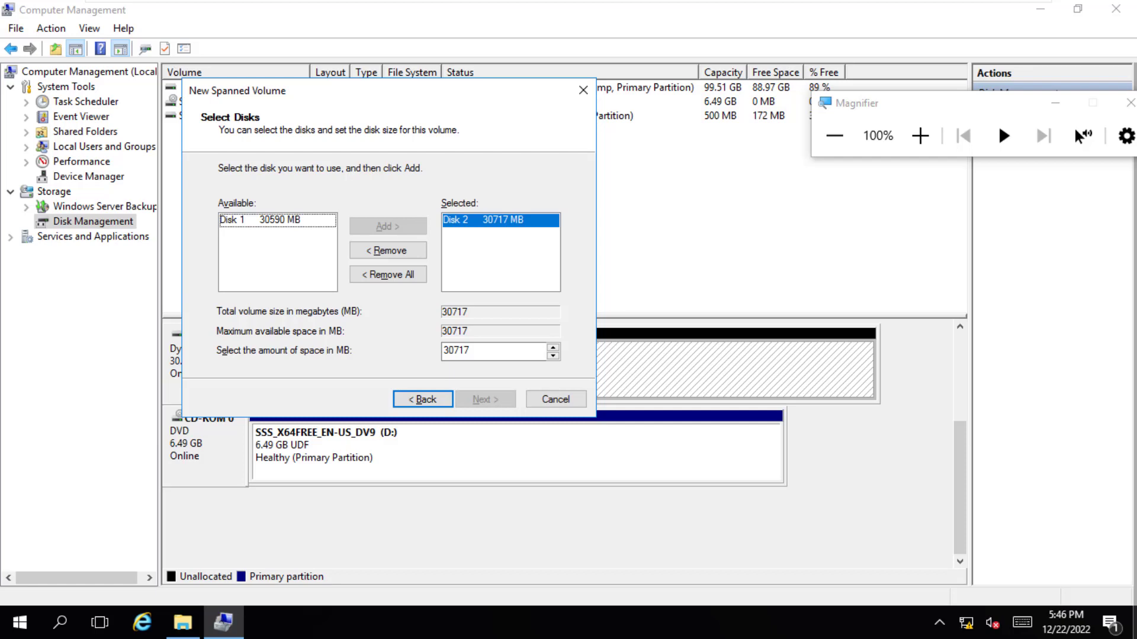
Add Disk 1 to the disks selected for the spanned volume
left_click(920, 136)
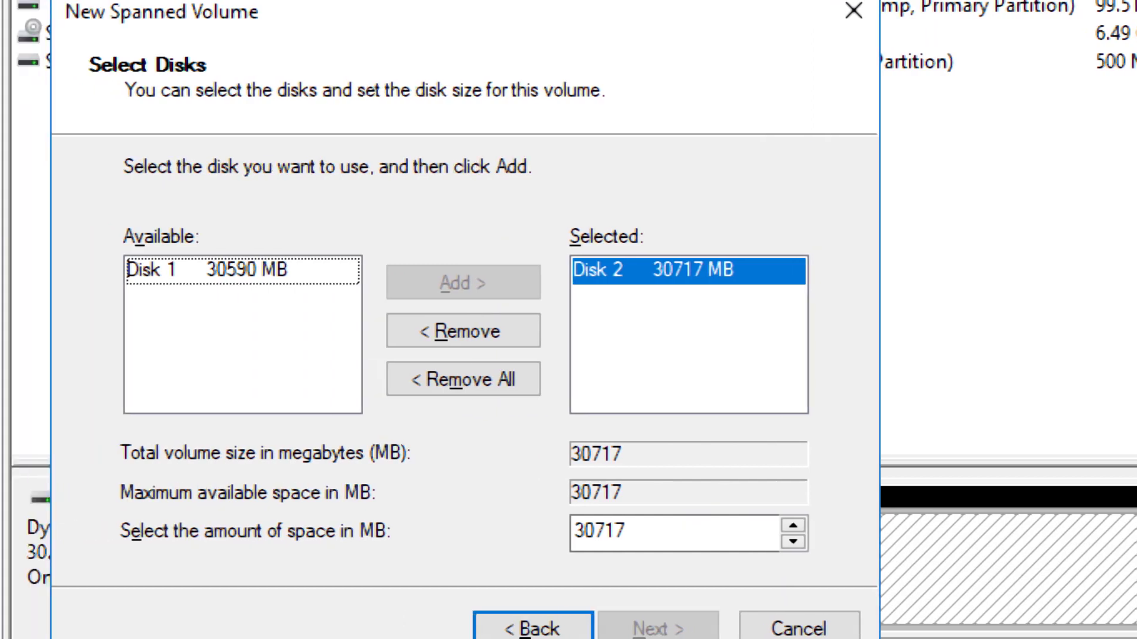
left_click(243, 271)
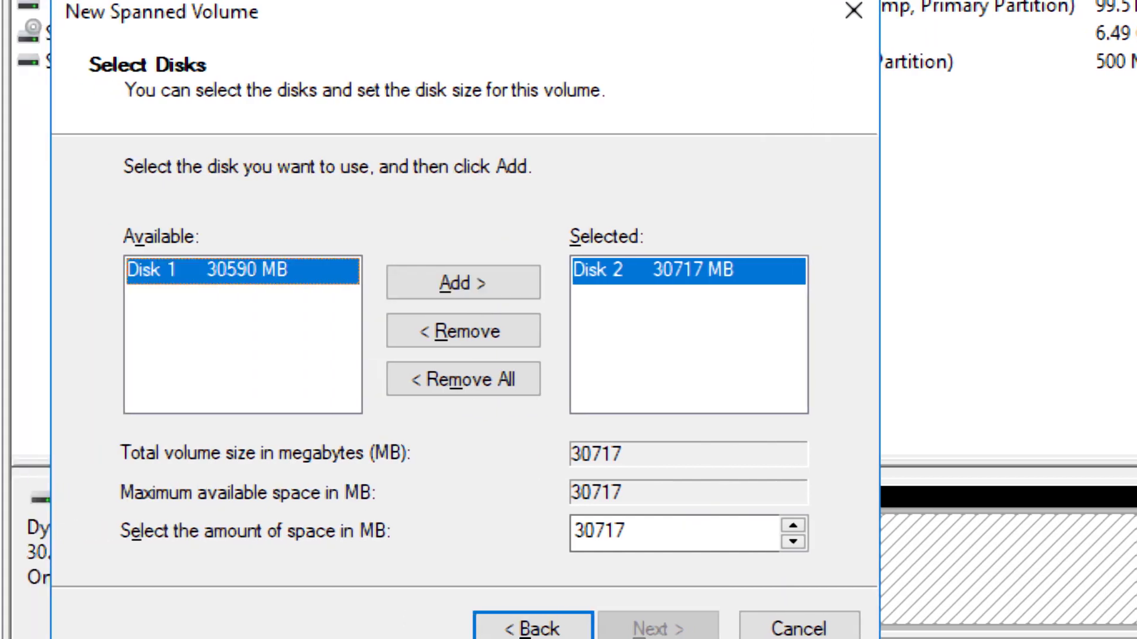
left_click(463, 283)
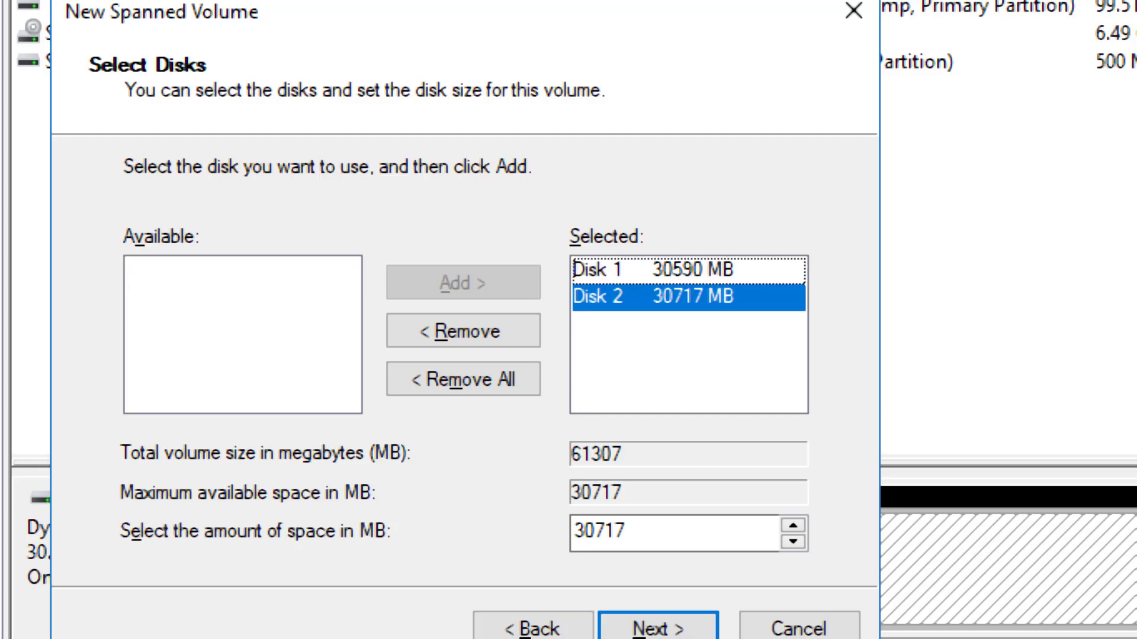
Set the amount of space used from Disk 1 in the spanned volume to 2048 MB
left_click(688, 271)
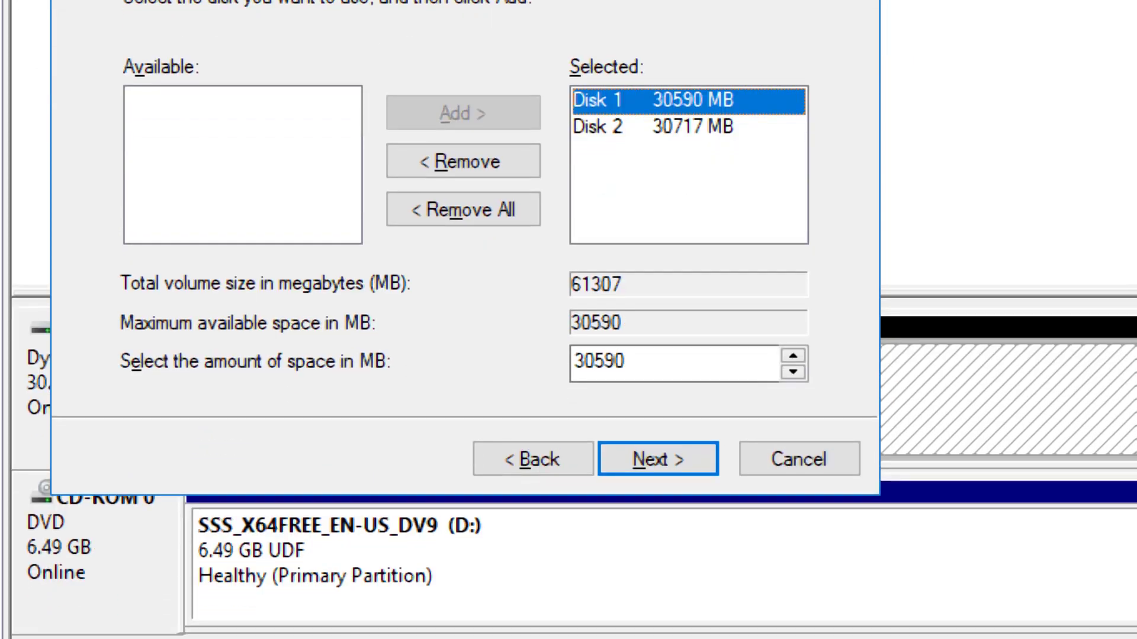
left_click_drag(636, 362, 571, 363)
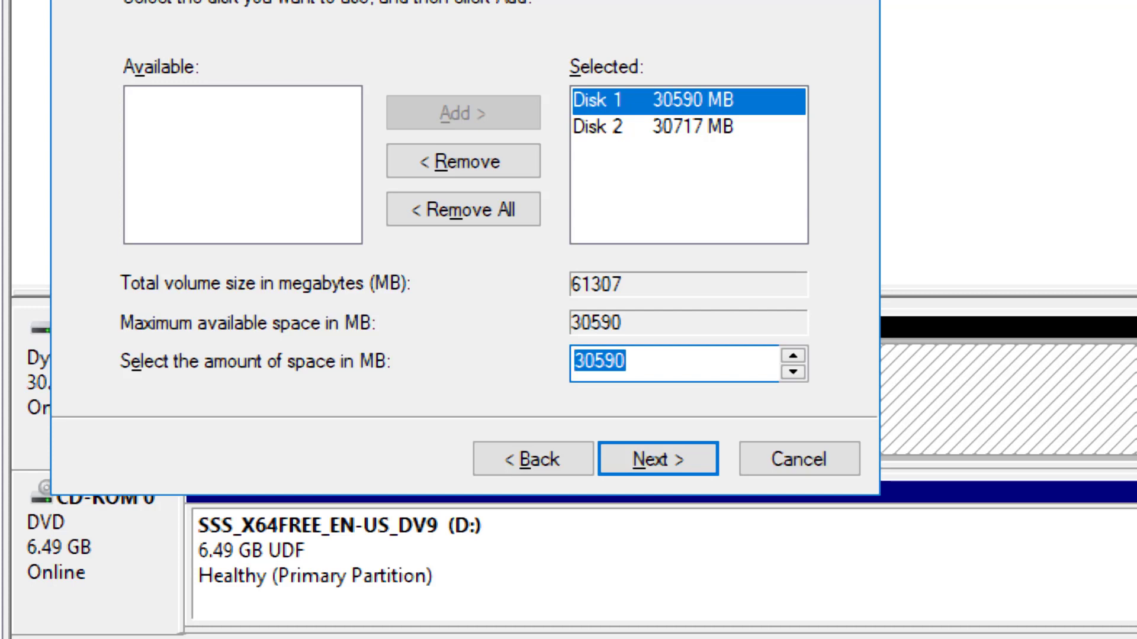
type("20")
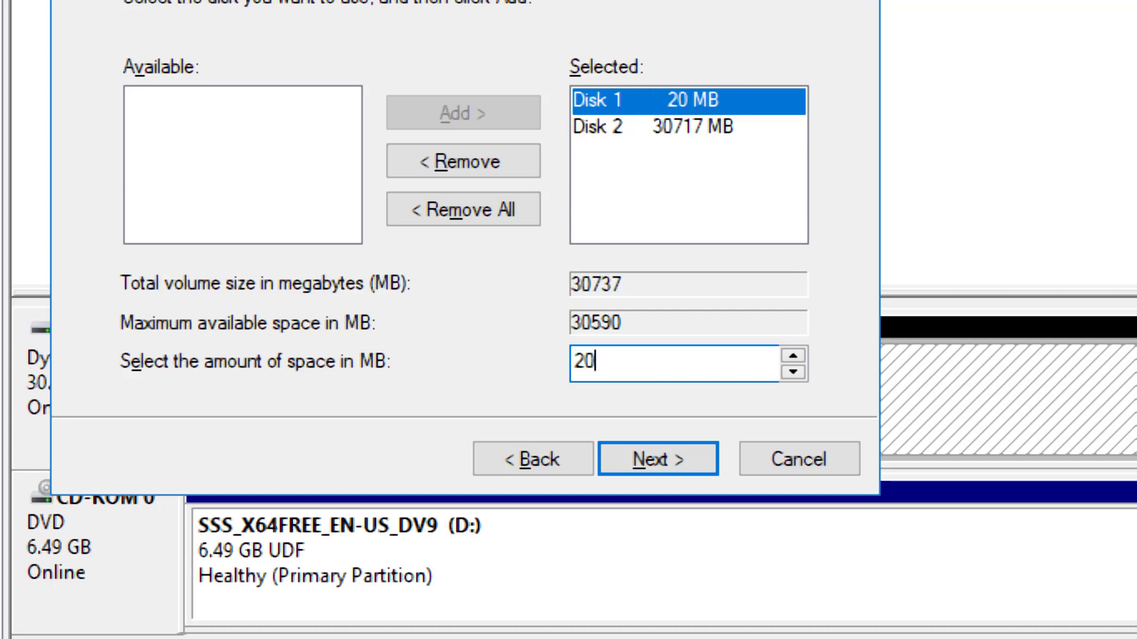
type("48")
key("BackSpace")
type("48")
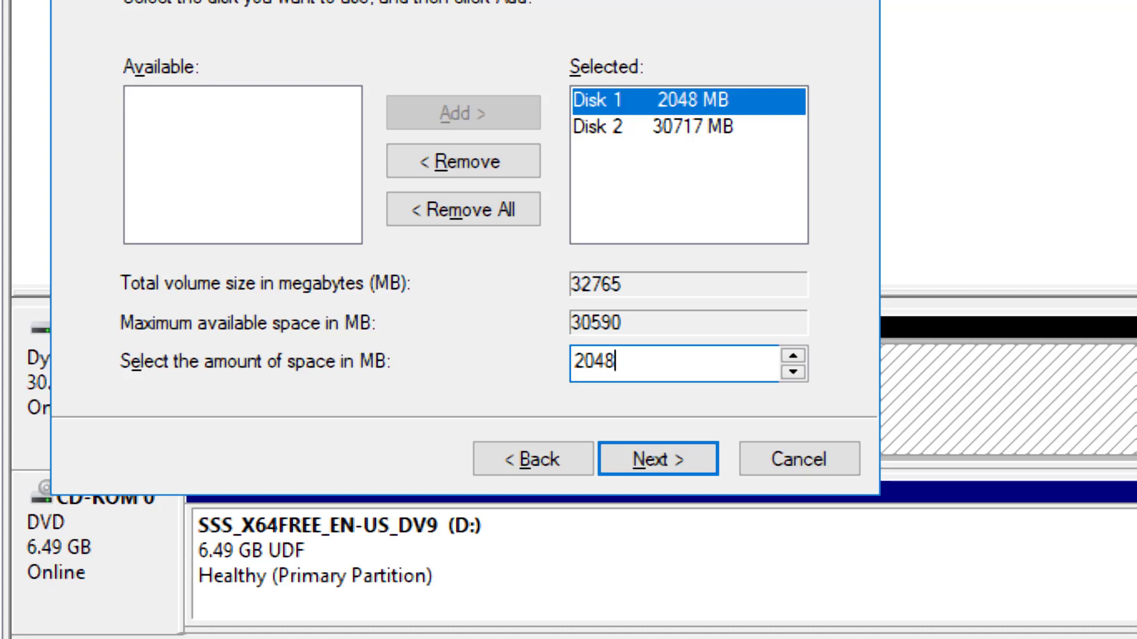
left_click(688, 127)
left_click(688, 101)
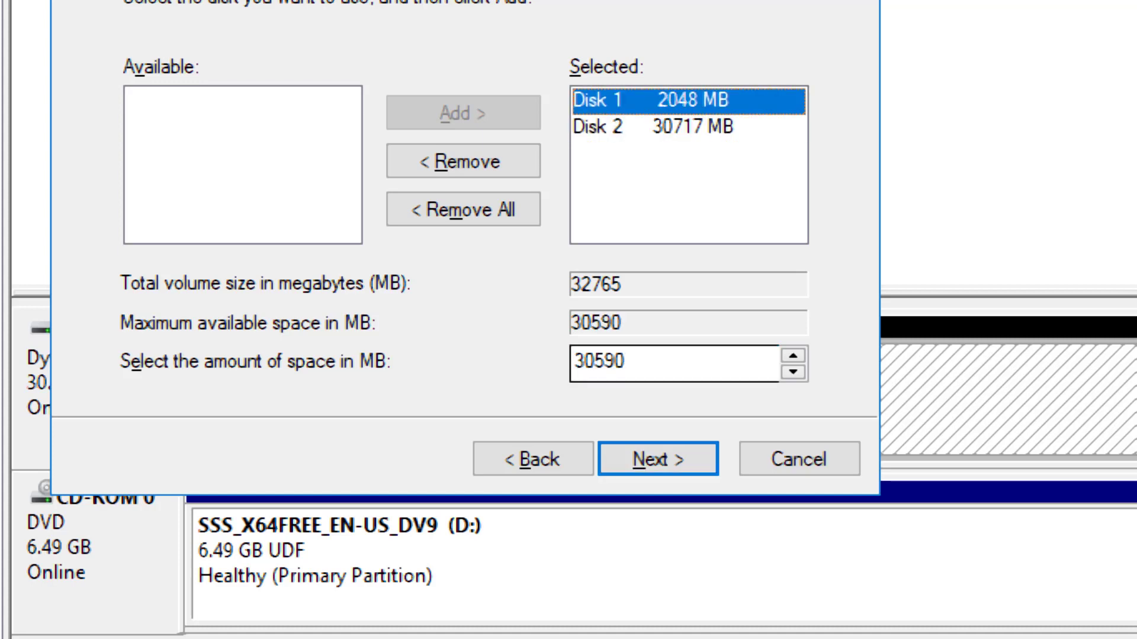
key("Tab")
type("204")
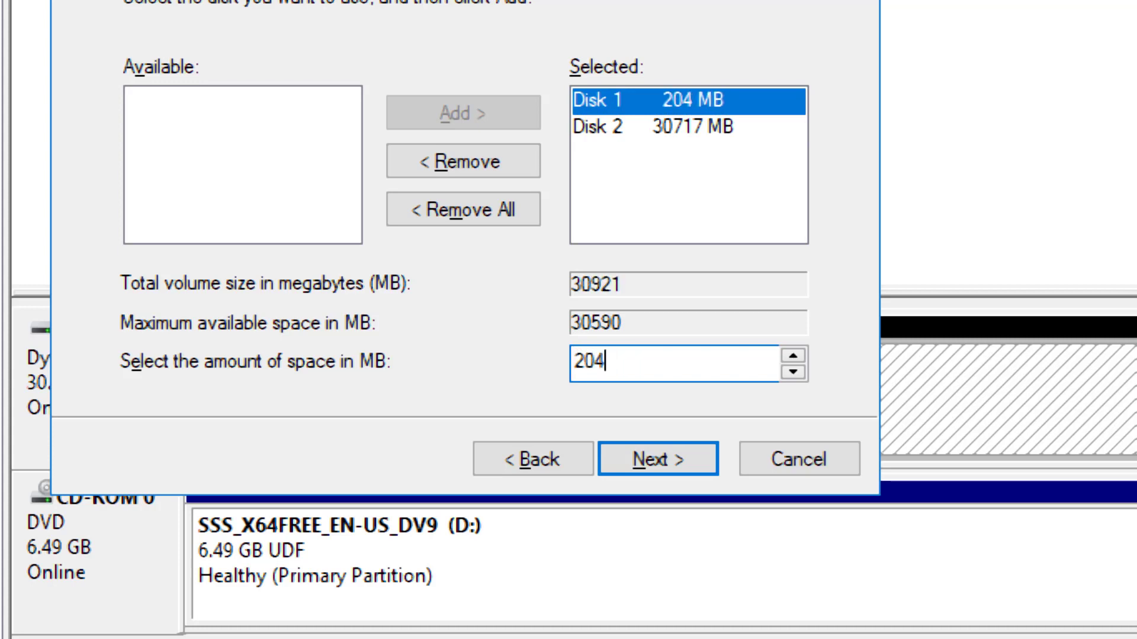
type("8")
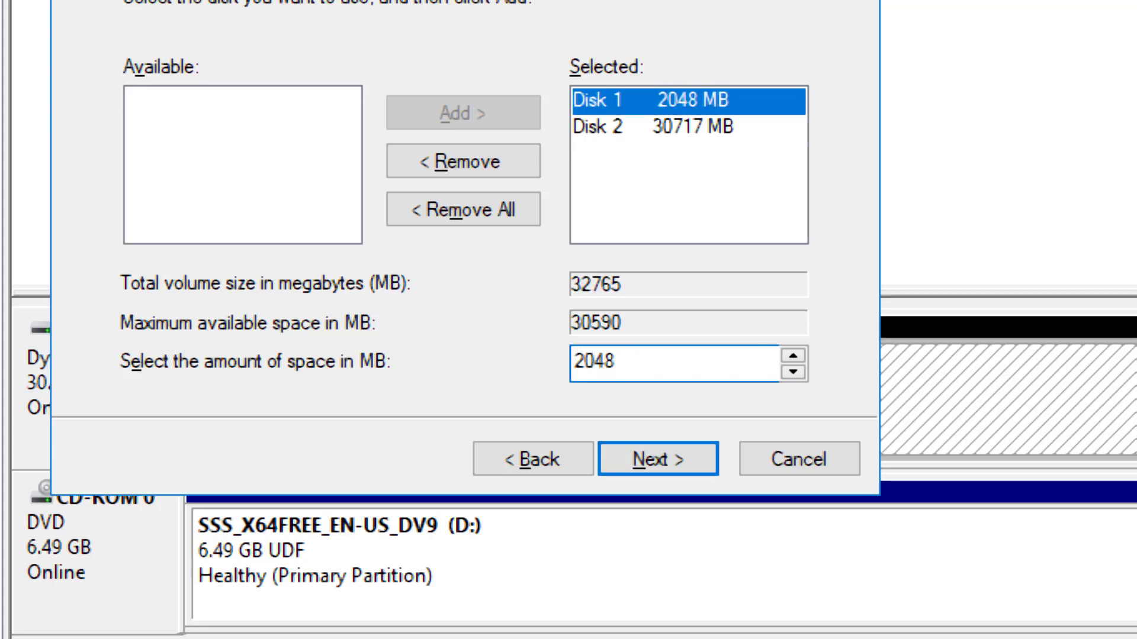
Set the amount of space used from Disk 2 to 1024 MB and proceed to the drive letter assignment
key("shift+Tab")
key("Down")
key("Tab")
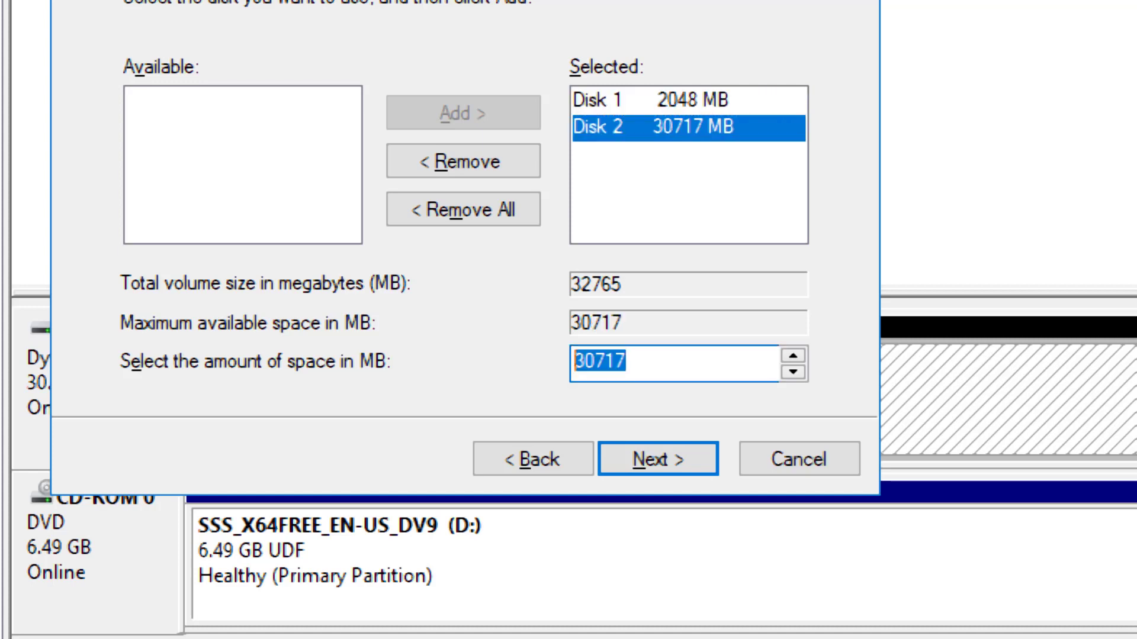
type("102")
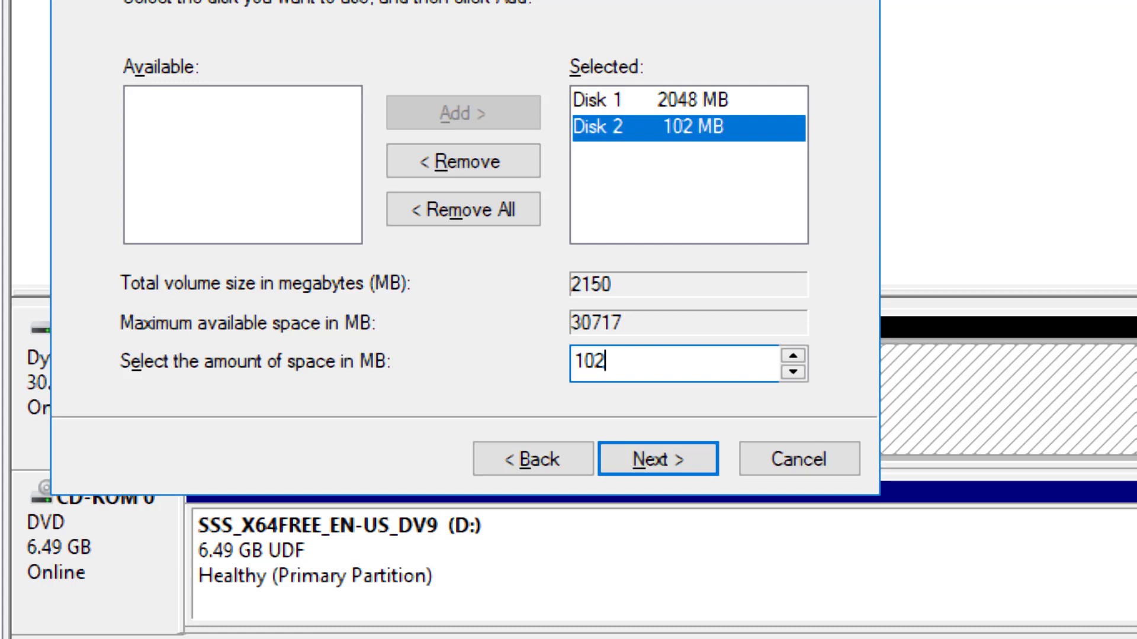
type("4")
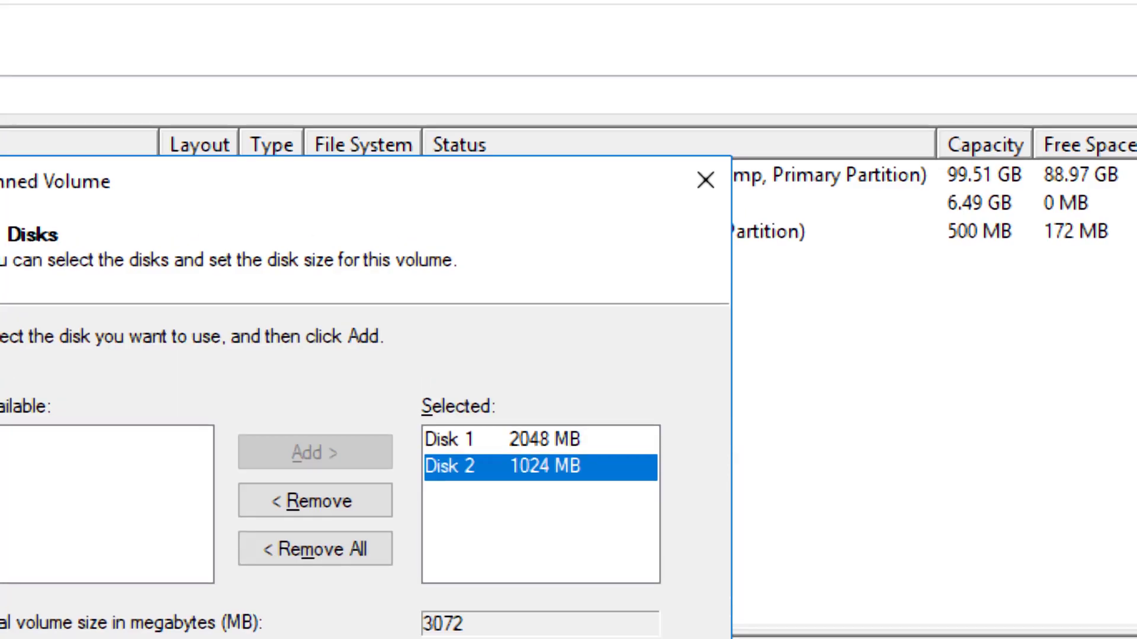
left_click(1046, 270)
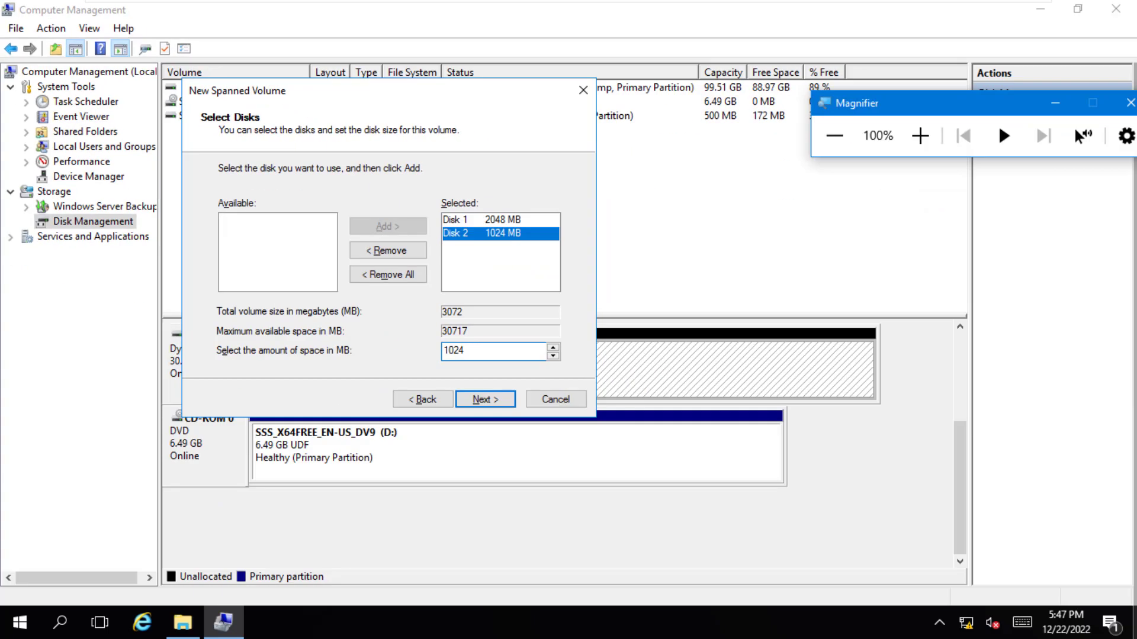
key("Return")
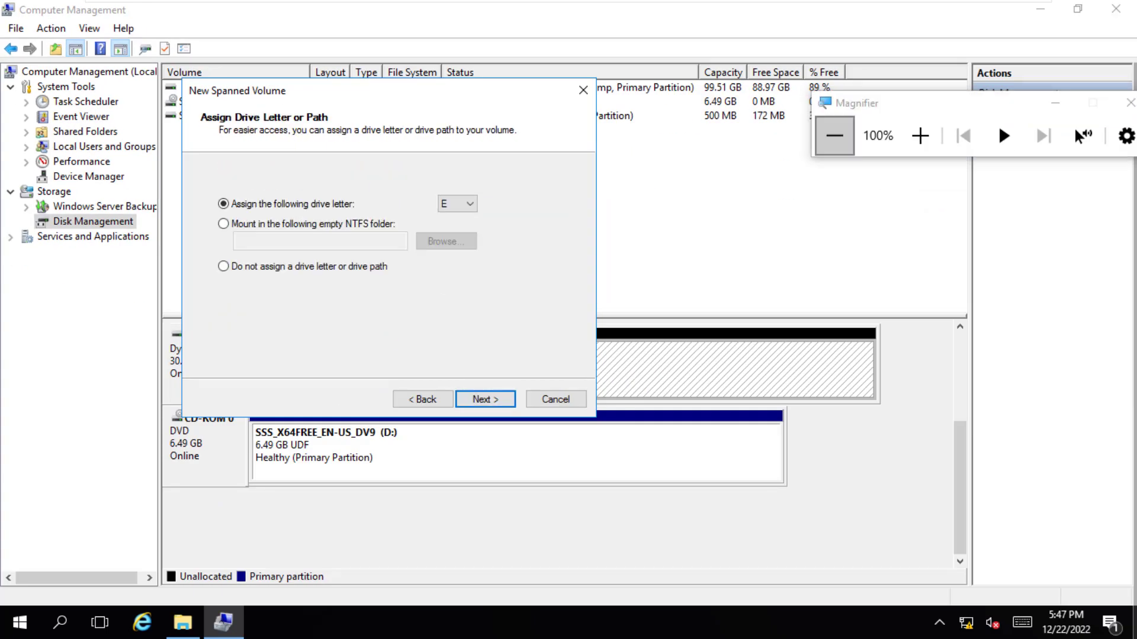
left_click(920, 136)
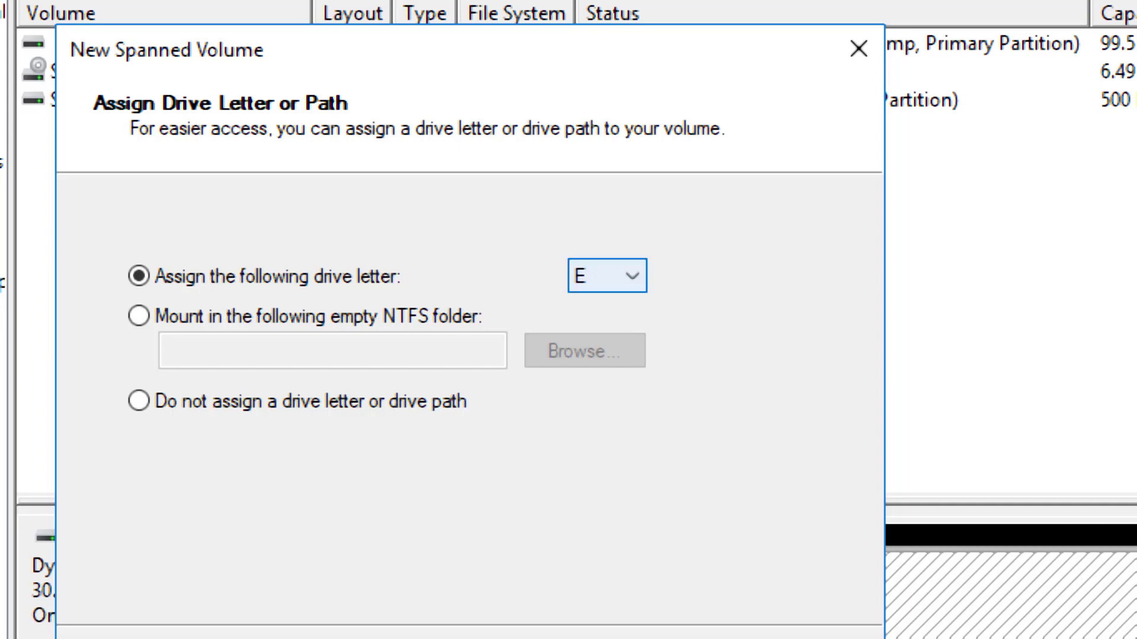
Assign drive letter G to the new spanned volume and proceed to the format settings
left_click(632, 276)
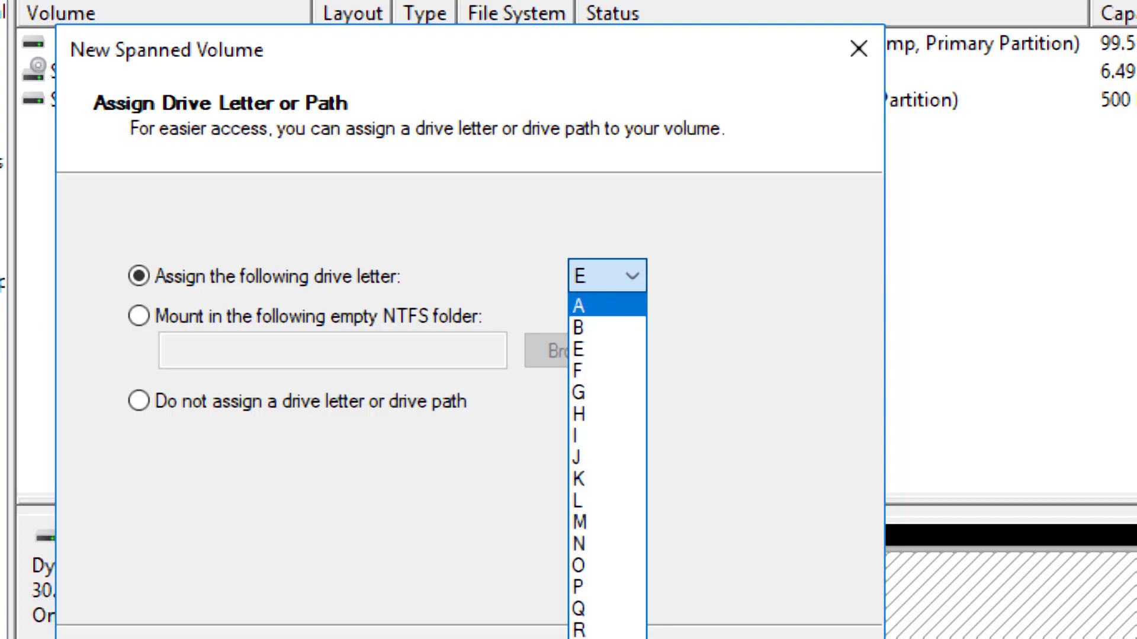
left_click(606, 393)
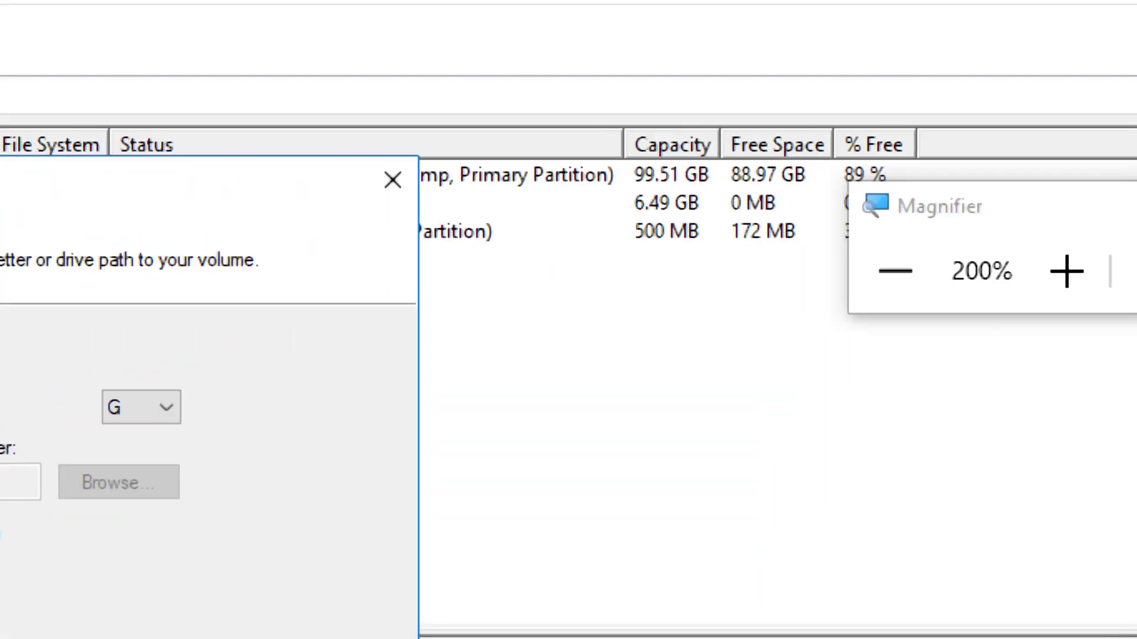
left_click(895, 271)
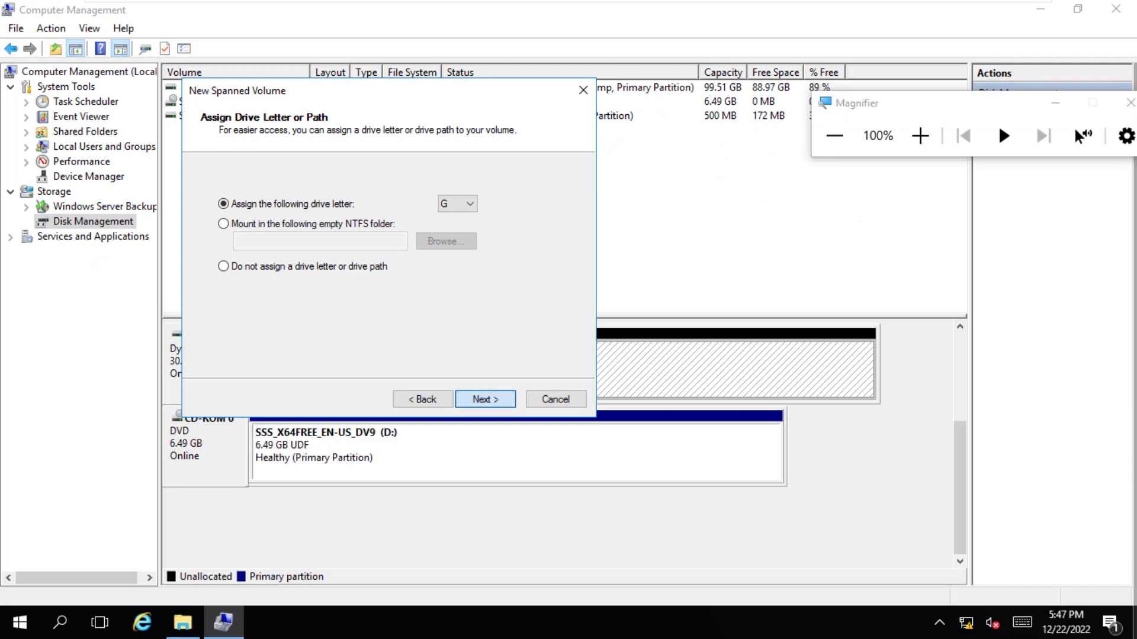
left_click(486, 400)
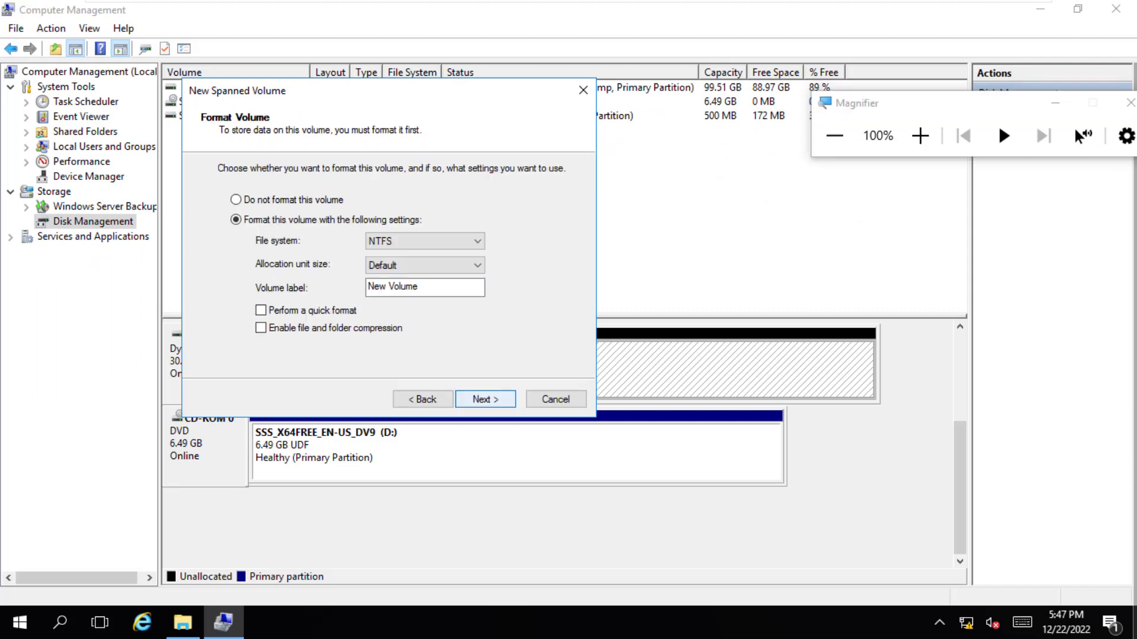
Choose NTFS as the spanned volume's file system and set its volume label to Spanned
left_click(920, 136)
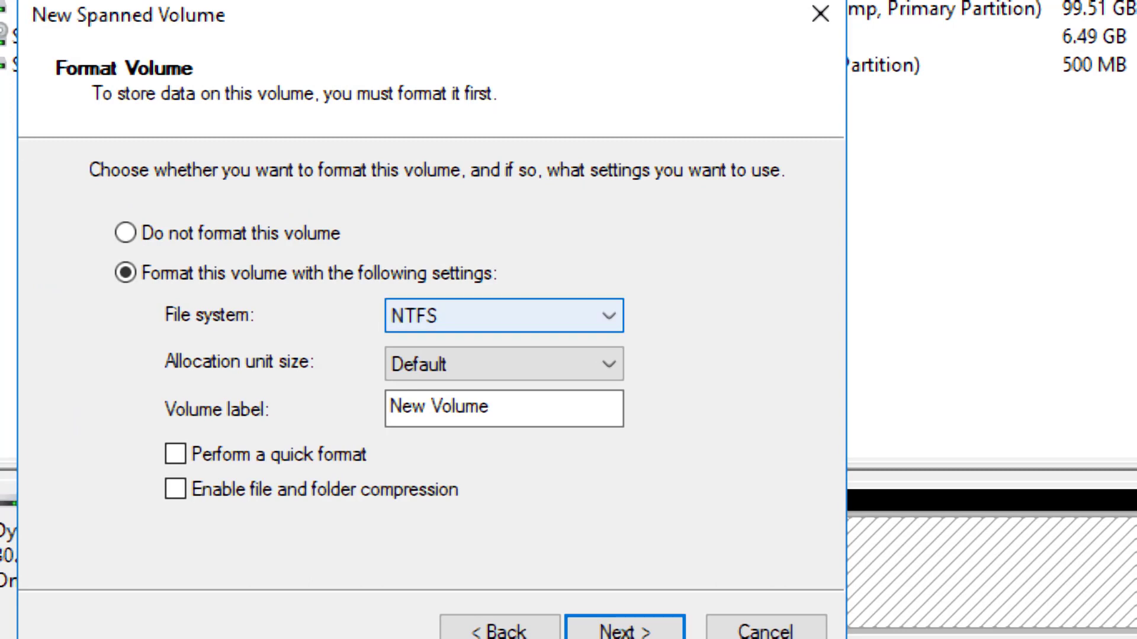
left_click(504, 316)
left_click(450, 345)
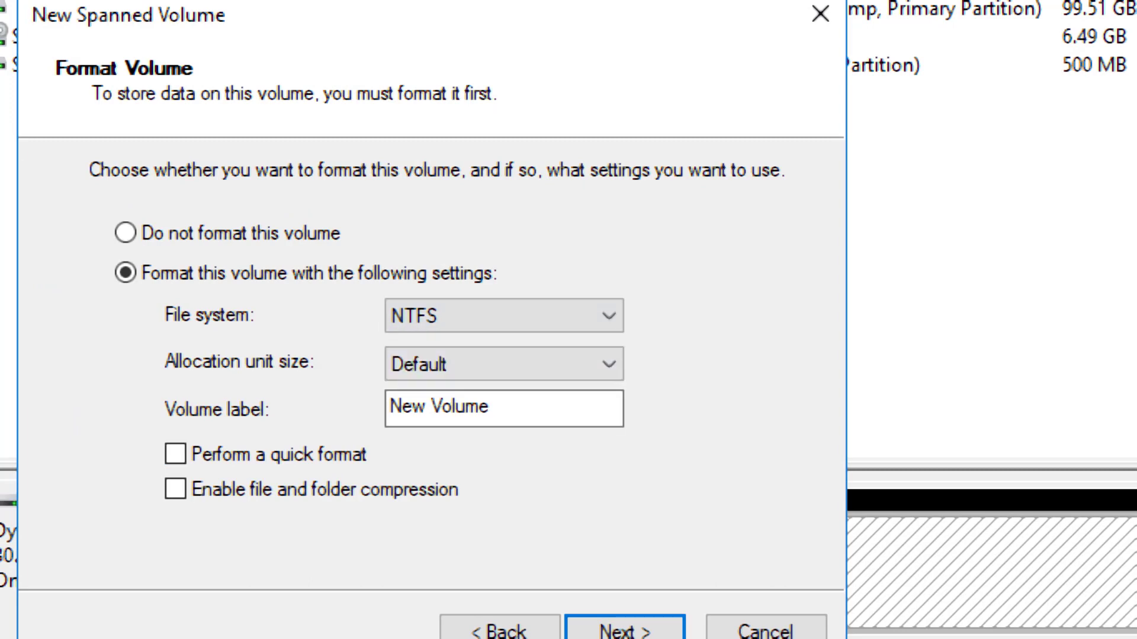
left_click_drag(504, 407, 388, 408)
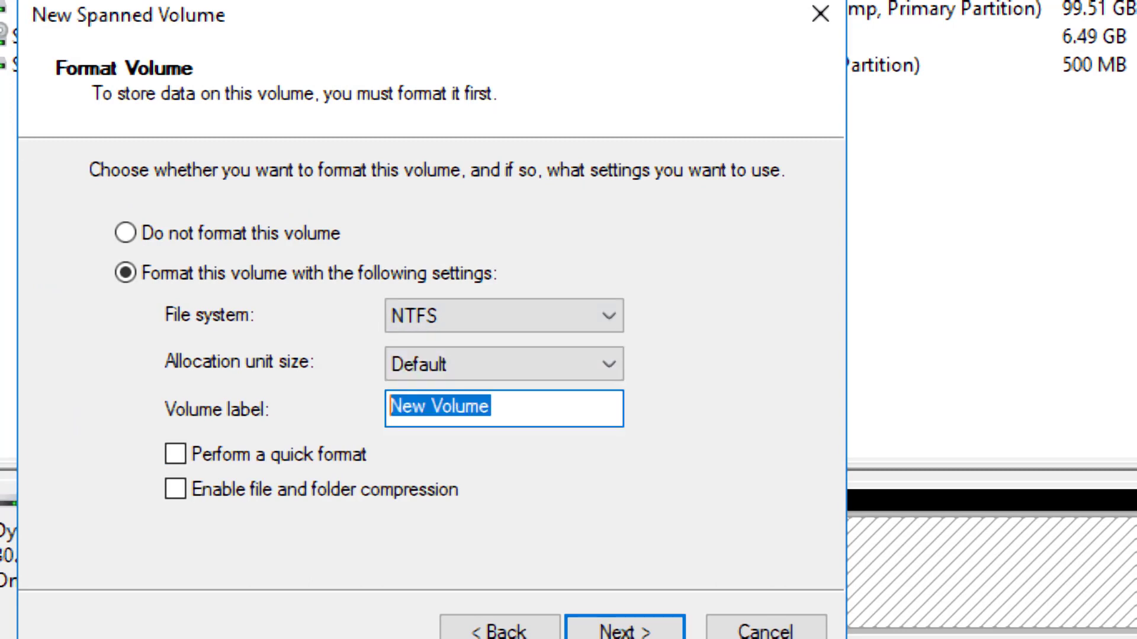
key("BackSpace")
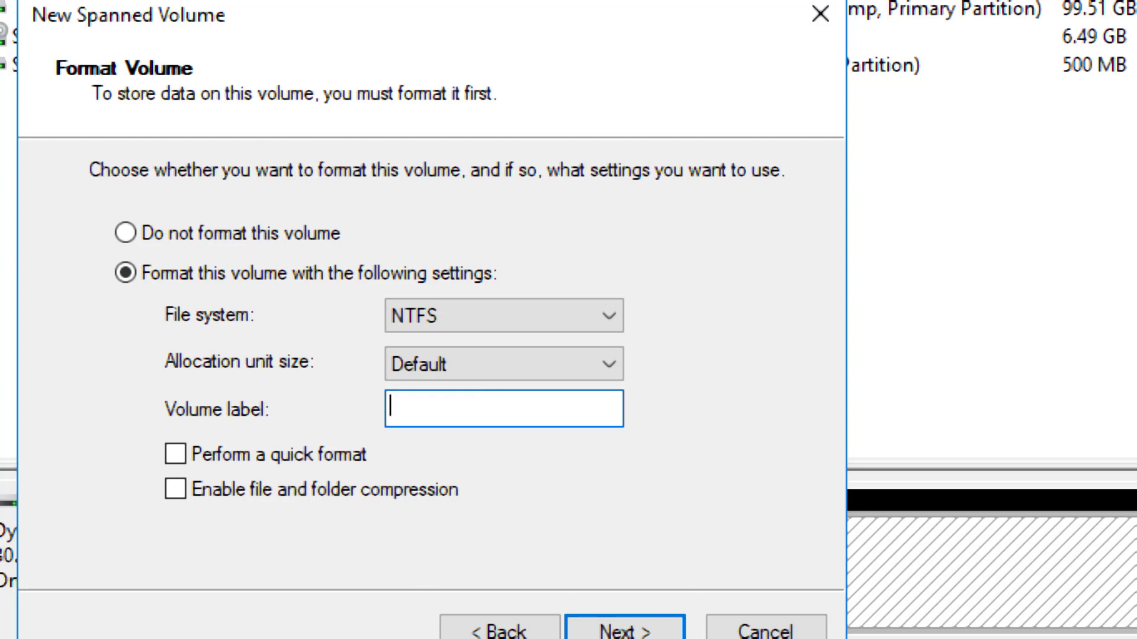
type("Spanned")
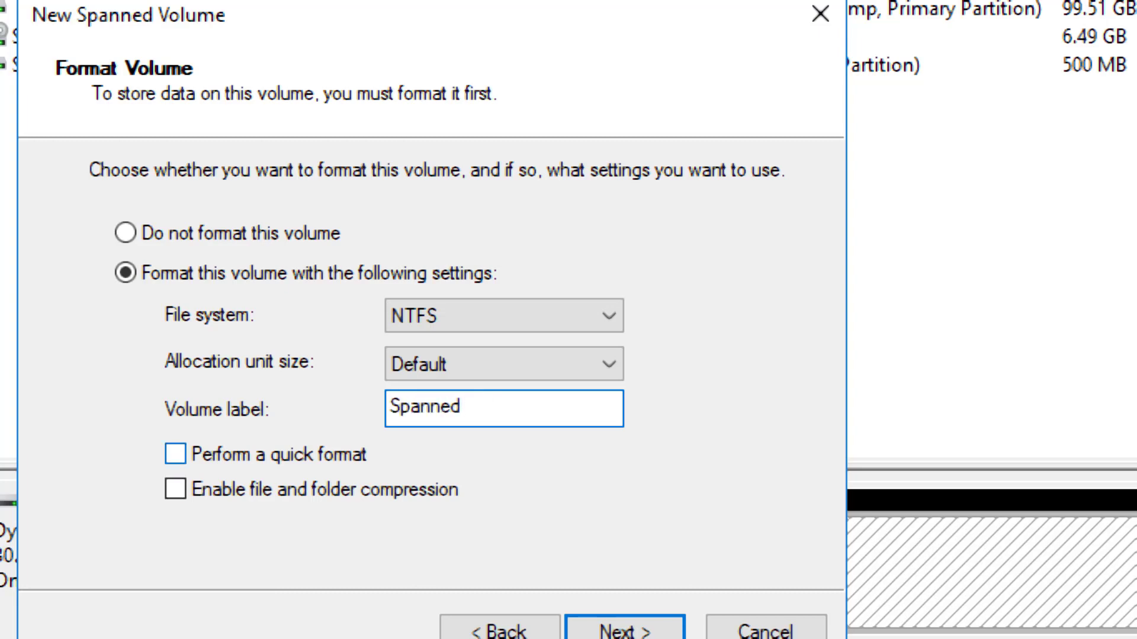
Enable the quick format for the spanned volume and finish the wizard to create it
left_click(175, 454)
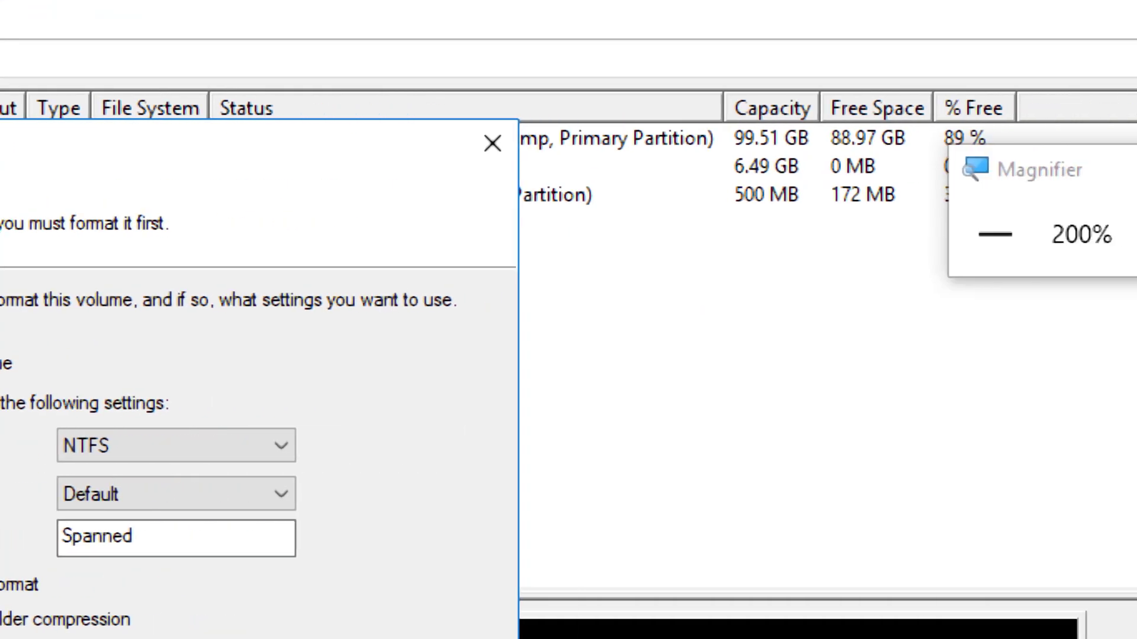
left_click(994, 234)
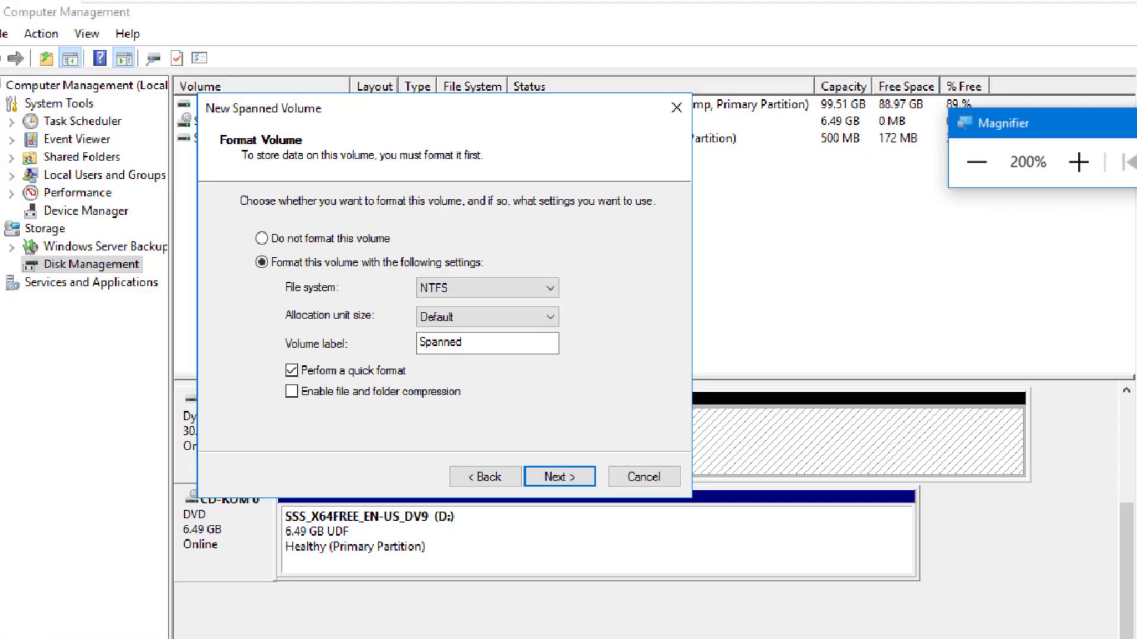
key("Return")
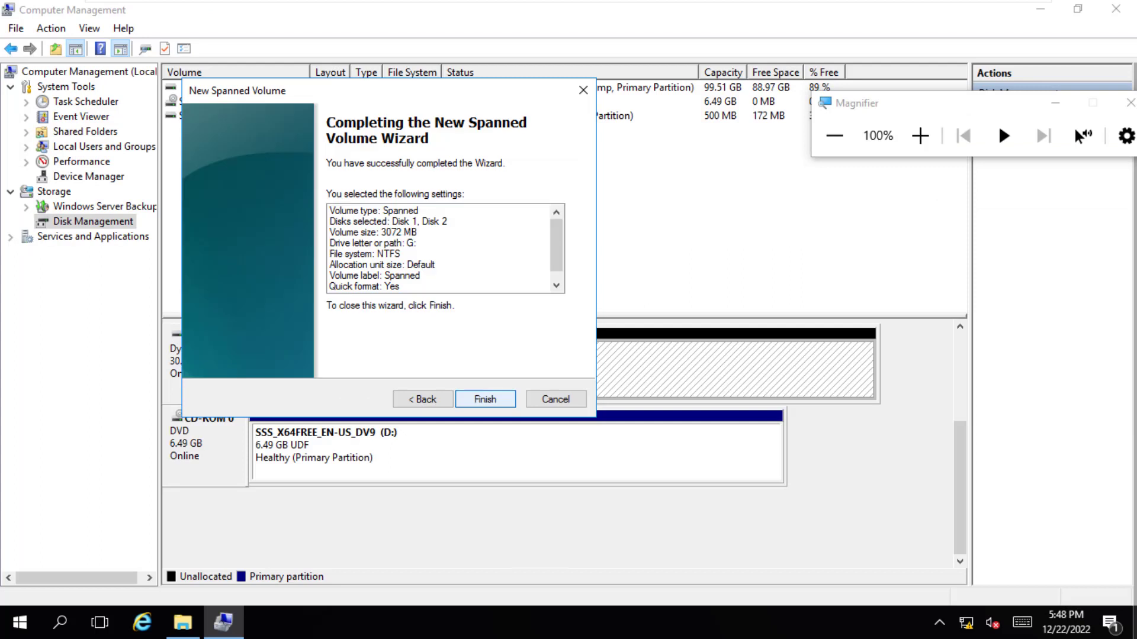
key("Return")
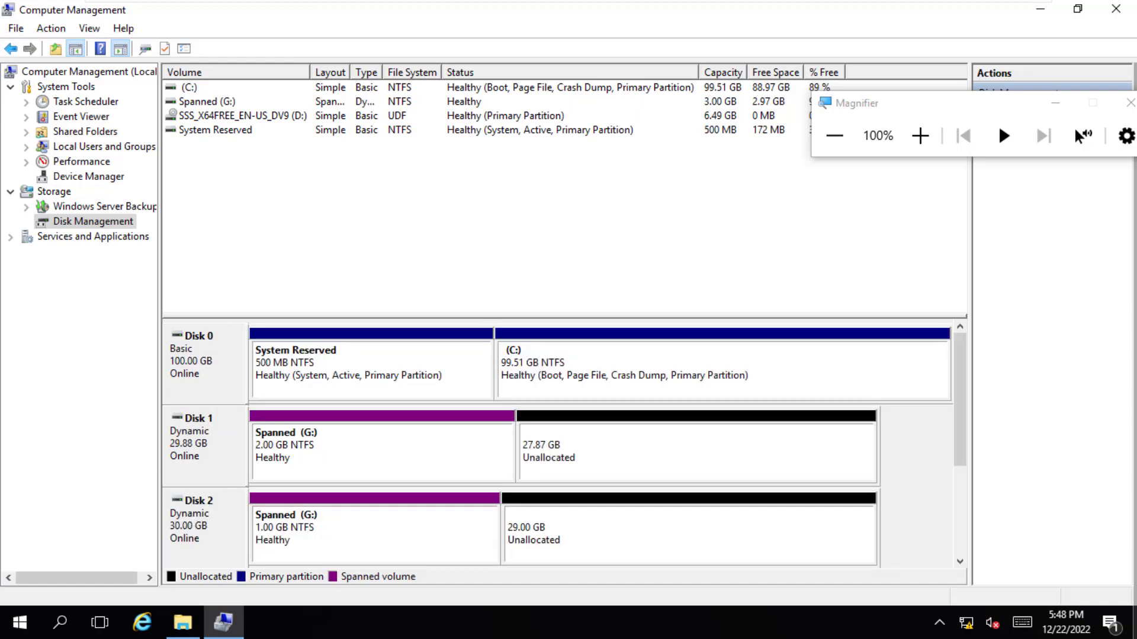
Start a new striped volume from Disk 1's unallocated space and proceed to the wizard's disk selection
left_click(920, 136)
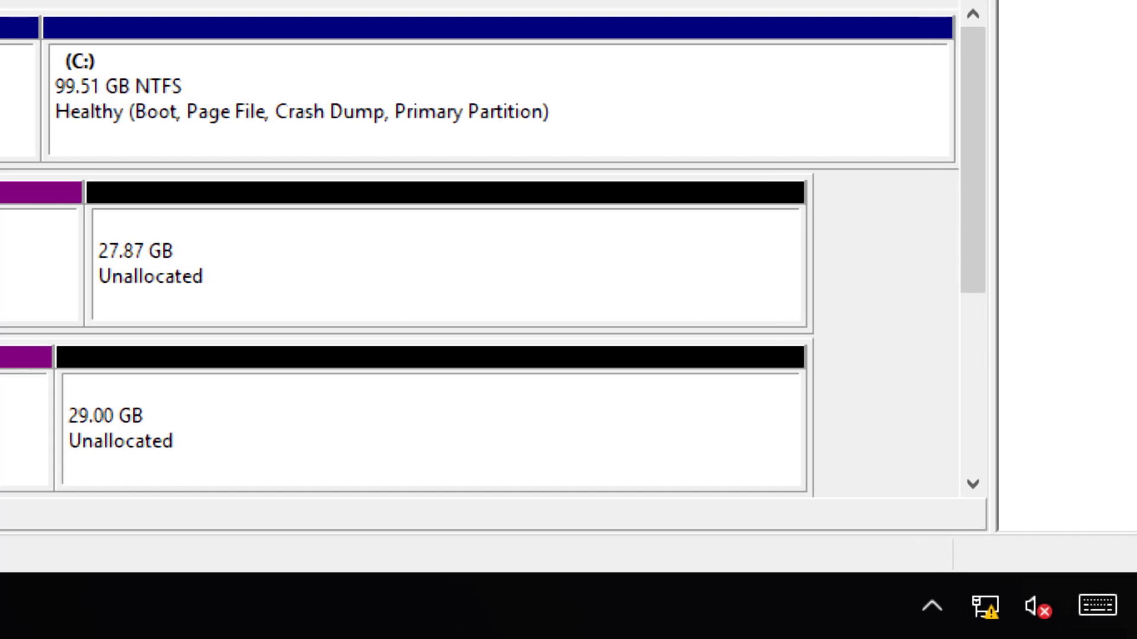
right_click(402, 247)
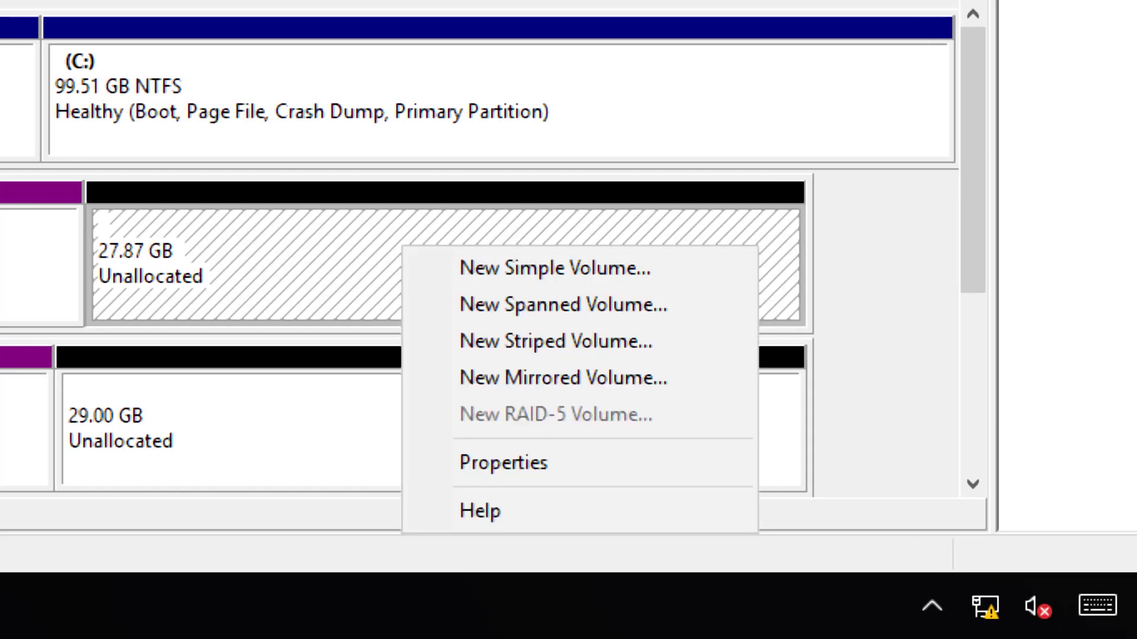
left_click(555, 341)
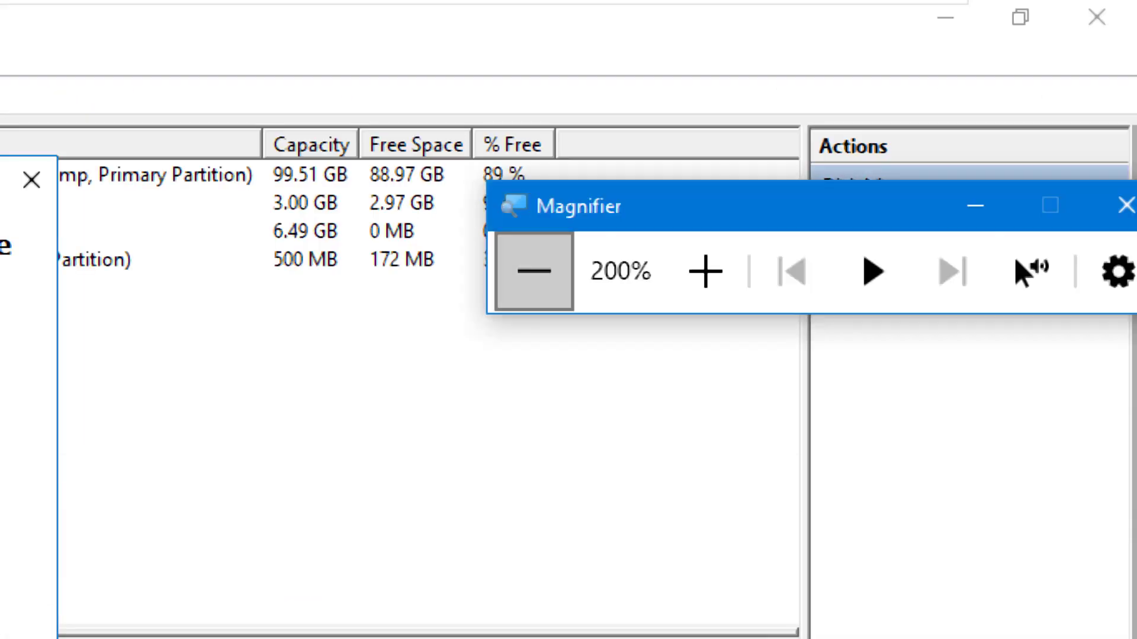
left_click(534, 271)
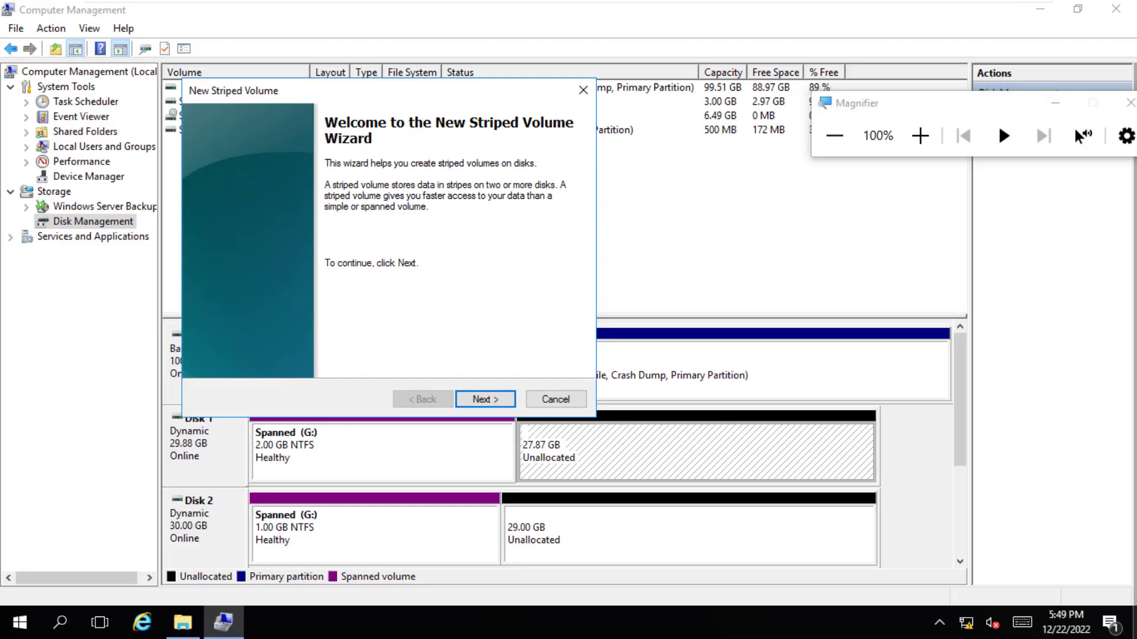
key("Return")
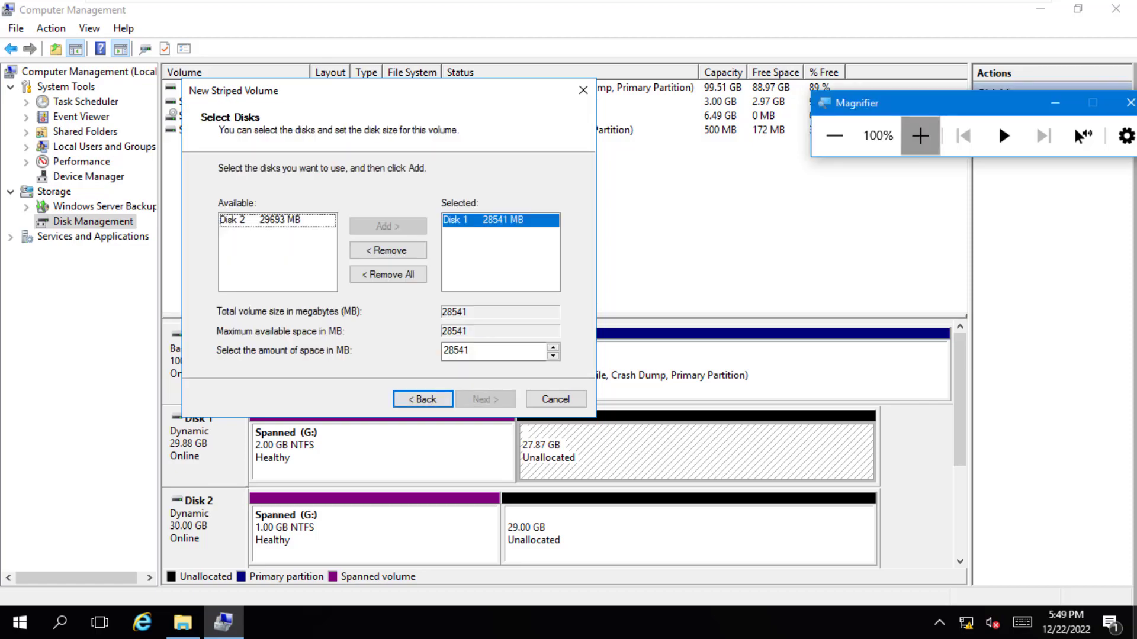
Set the amount of space used from Disk 1 in the striped volume to 2048 MB
left_click(920, 136)
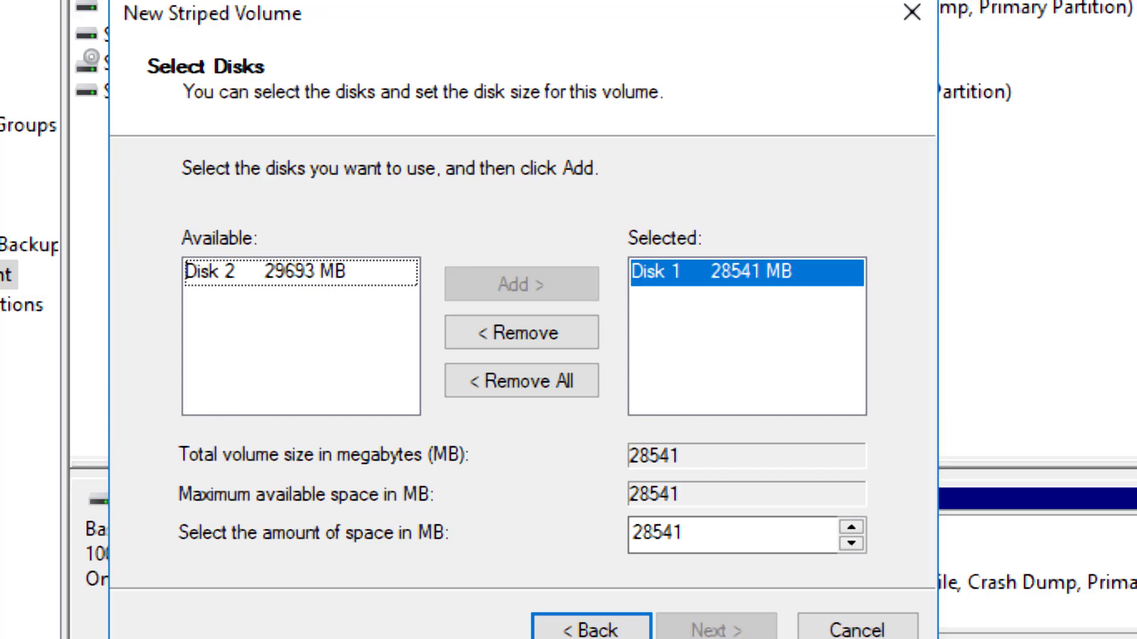
key("super+minus")
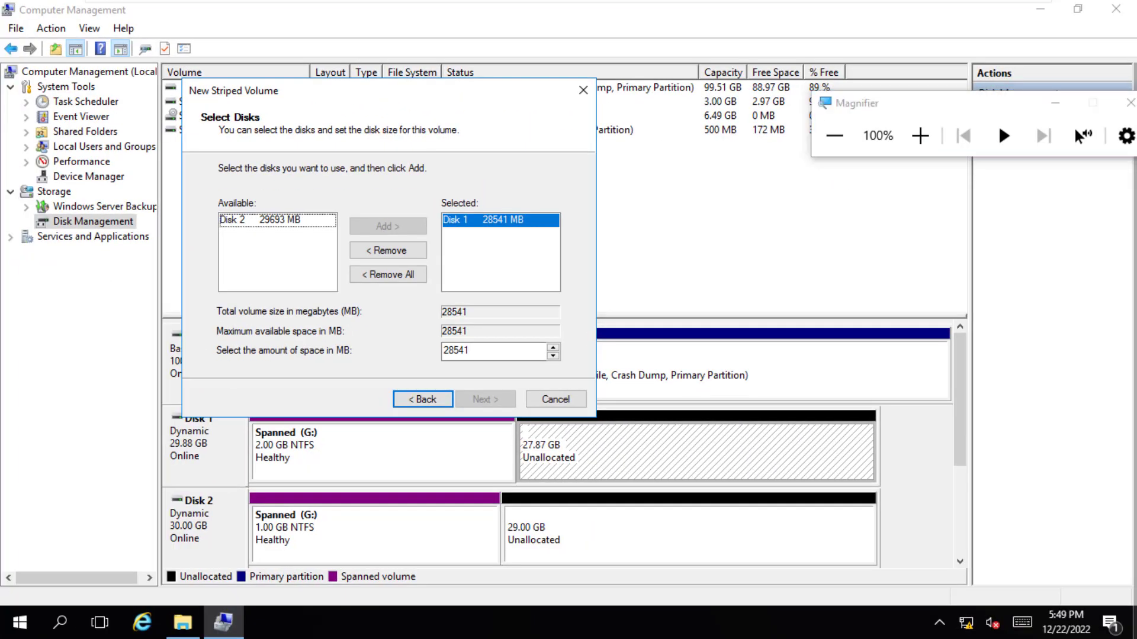
left_click(920, 135)
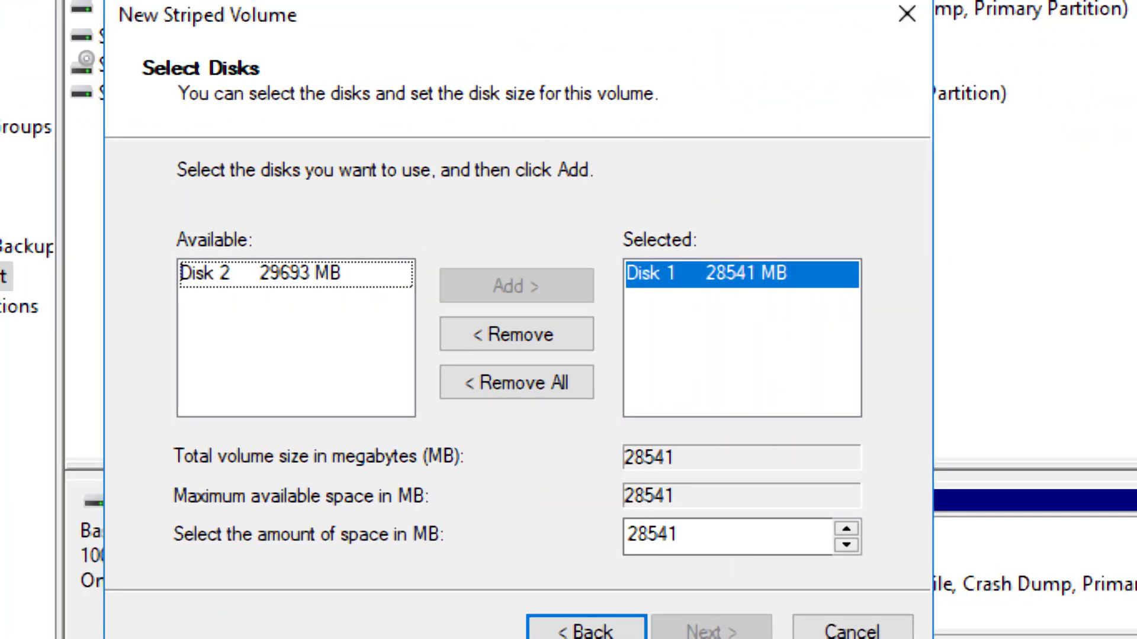
left_click_drag(691, 535, 625, 535)
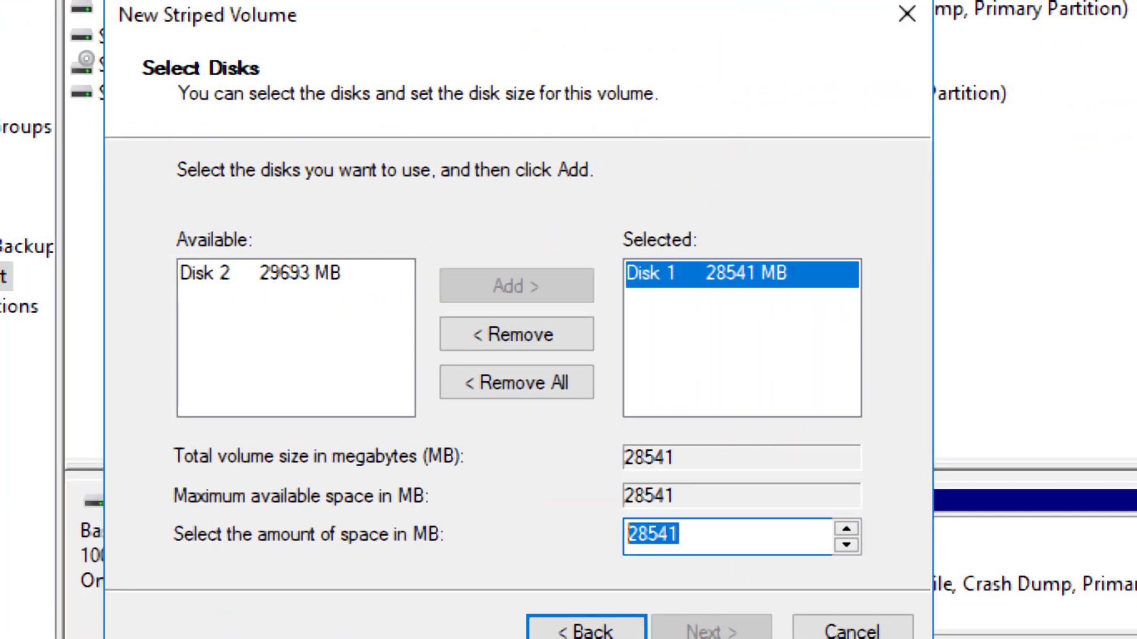
type("20")
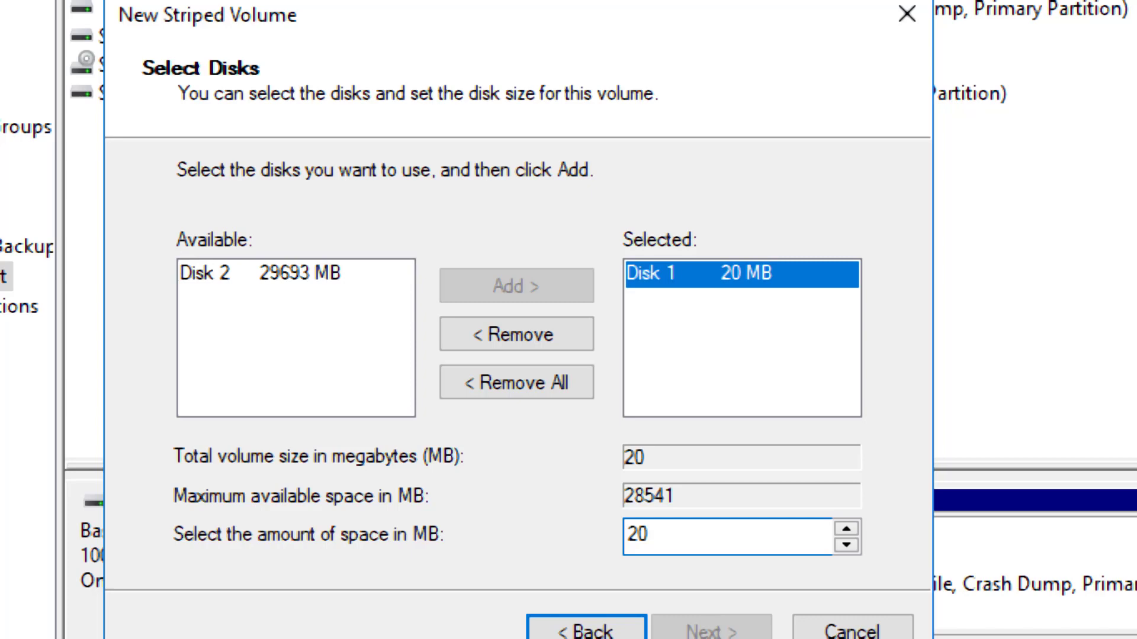
type("48")
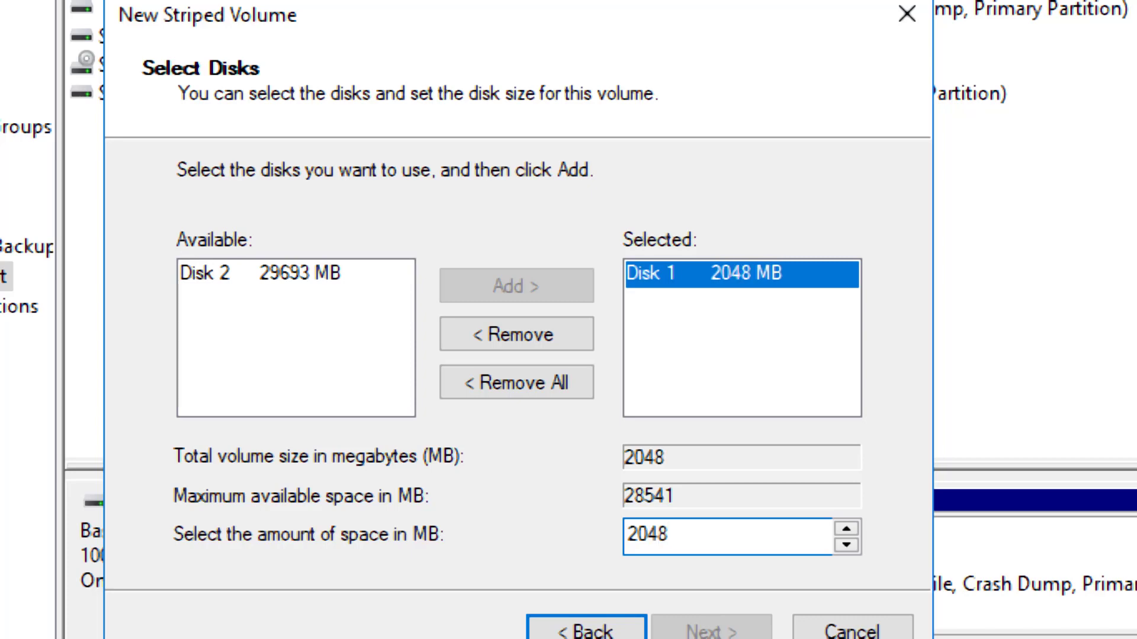
Add Disk 2 to the striped volume and accept drive letter E, proceeding to the format settings
left_click(290, 274)
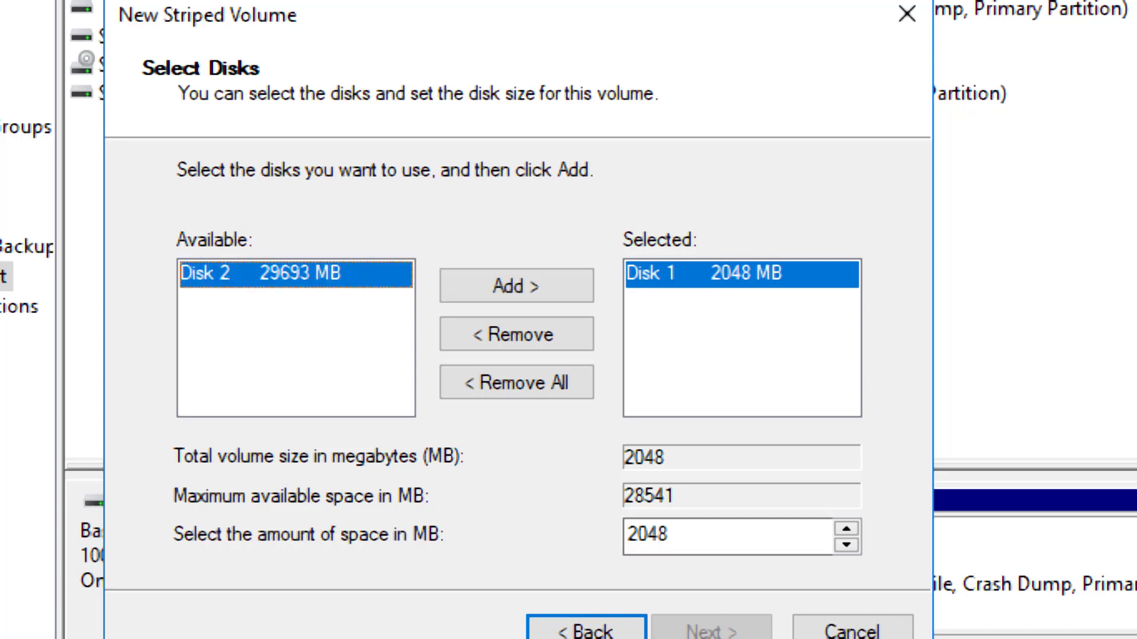
left_click(516, 286)
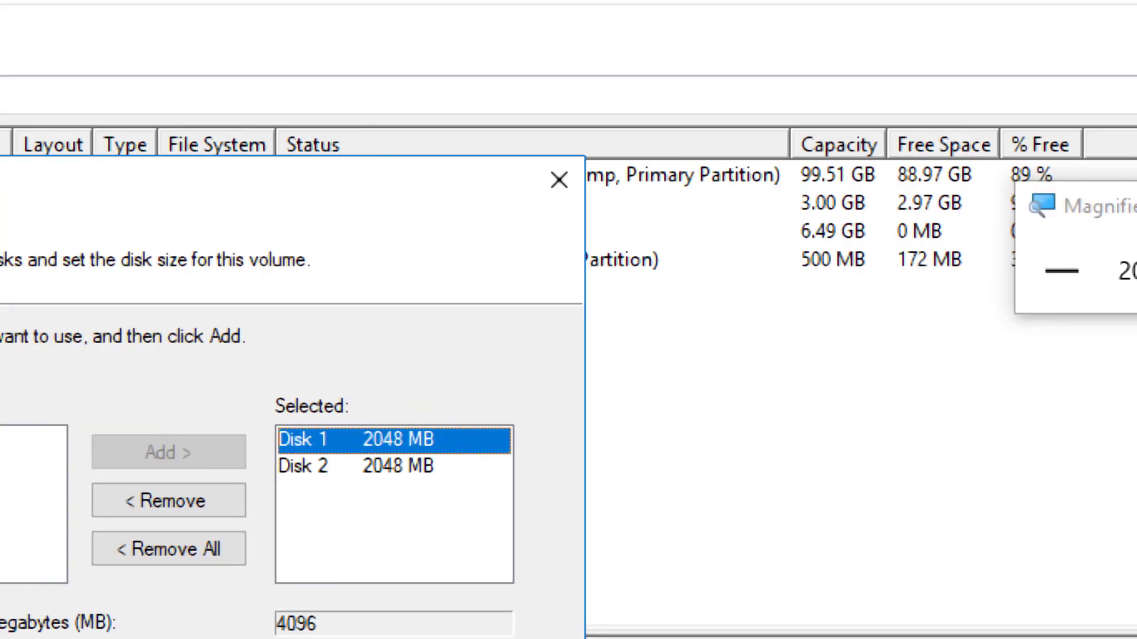
left_click(1062, 271)
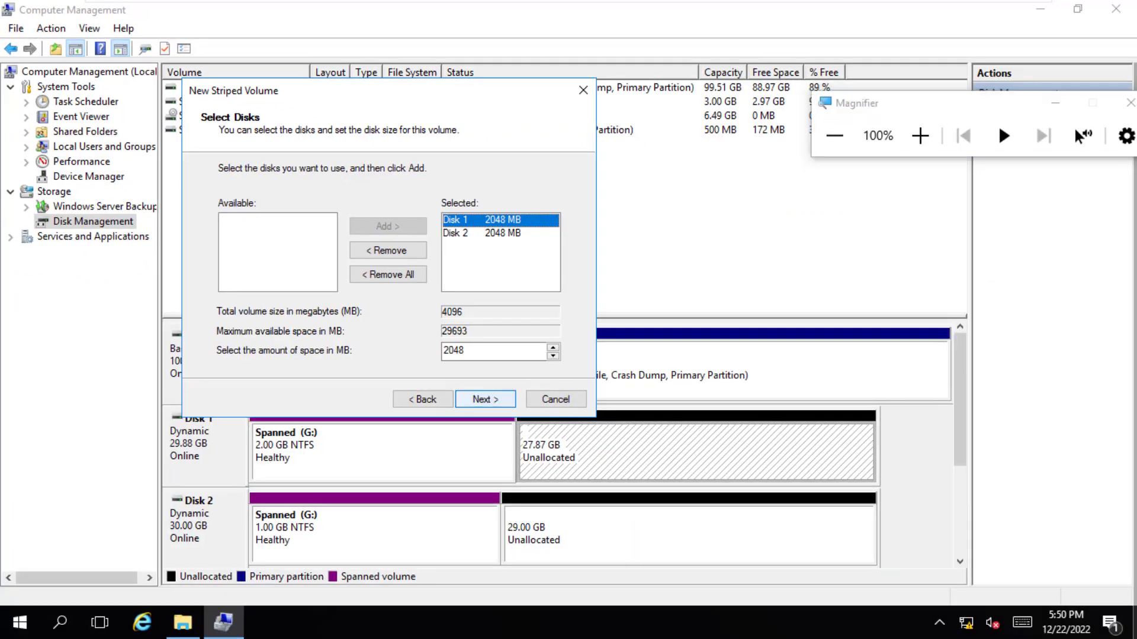
left_click(485, 399)
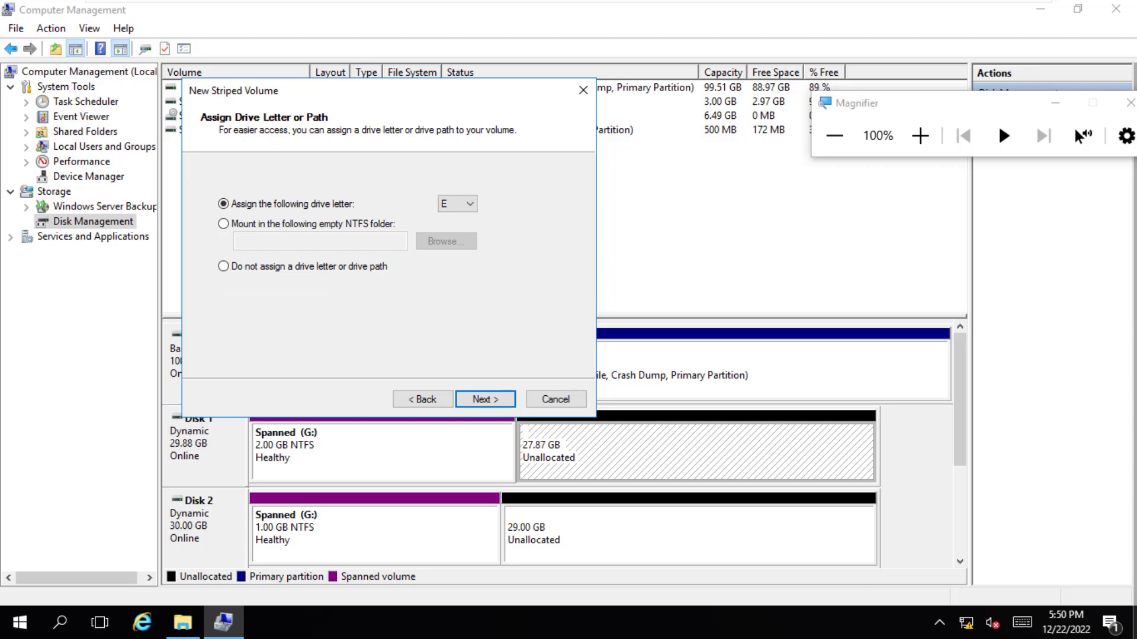
left_click(485, 400)
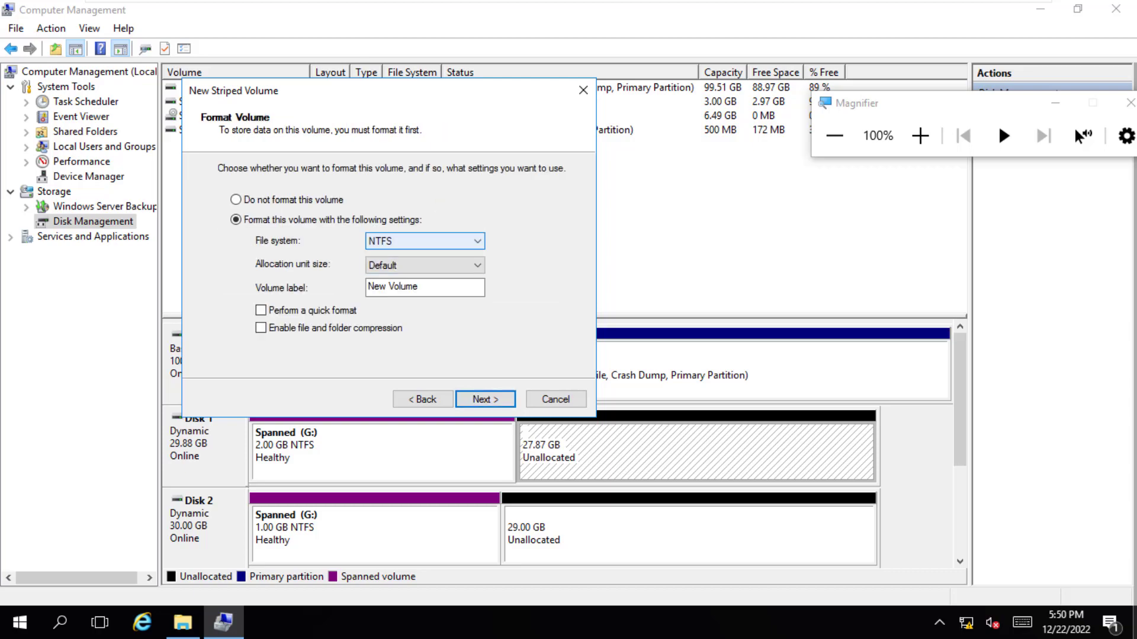
Label the striped volume Striped Vol, enable the quick format, and finish the wizard to create it
left_click(920, 136)
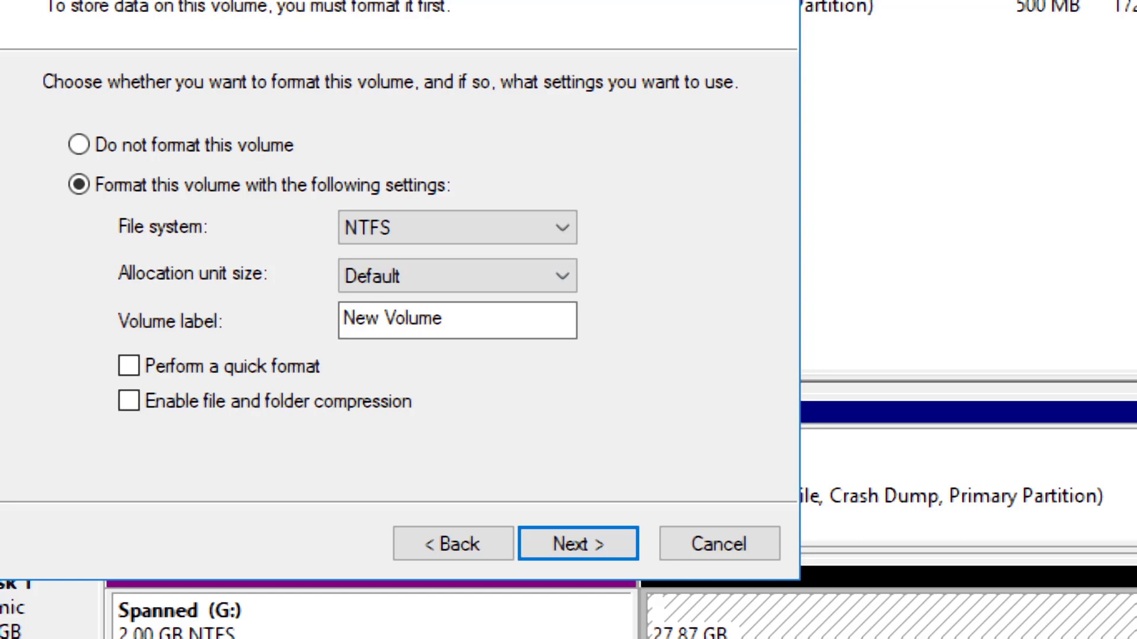
left_click_drag(447, 320, 343, 320)
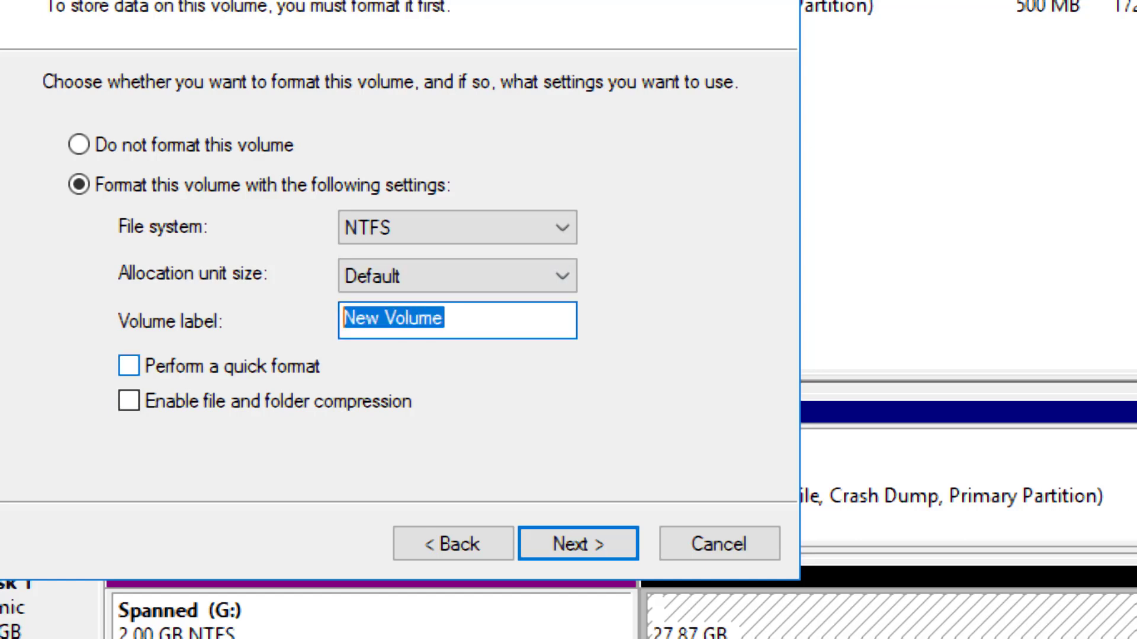
key("Delete")
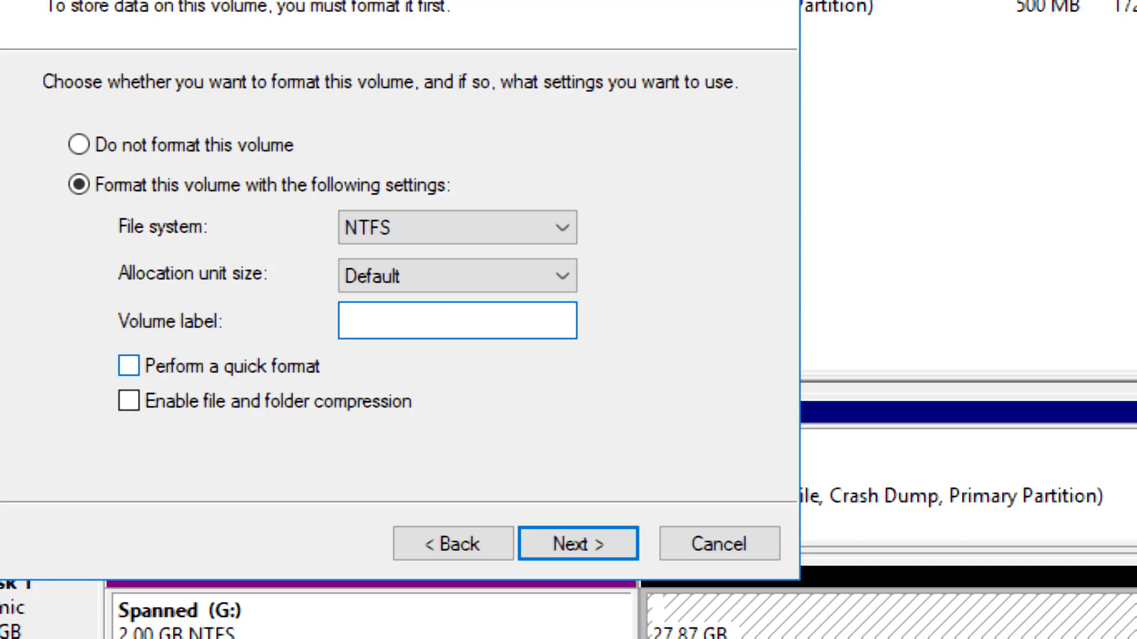
type("Striped Vol")
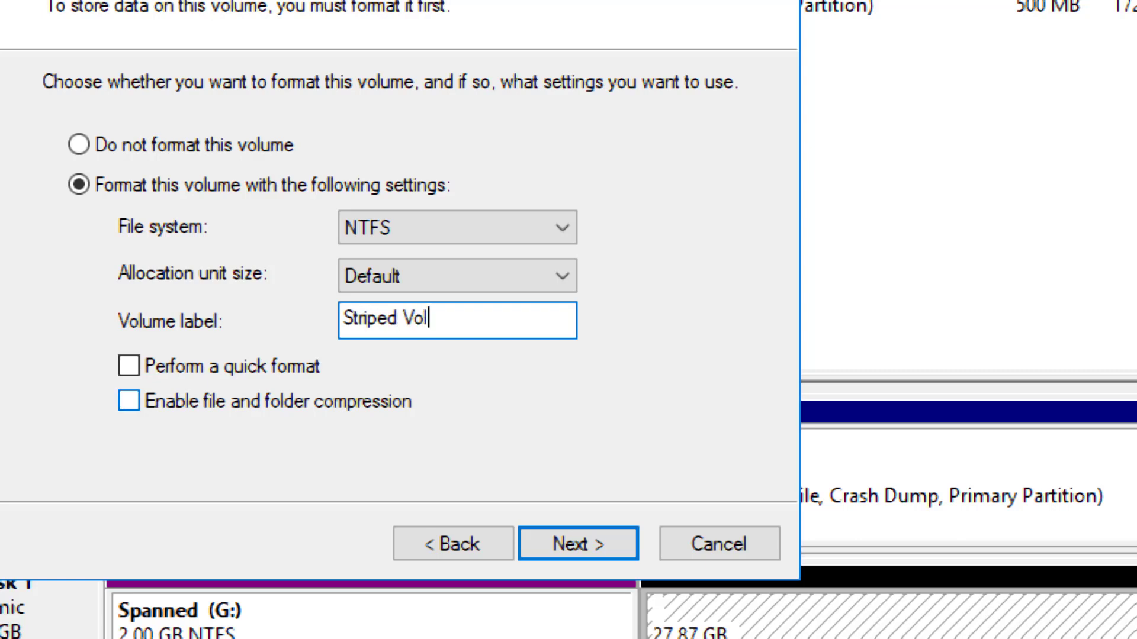
left_click(129, 366)
left_click(578, 544)
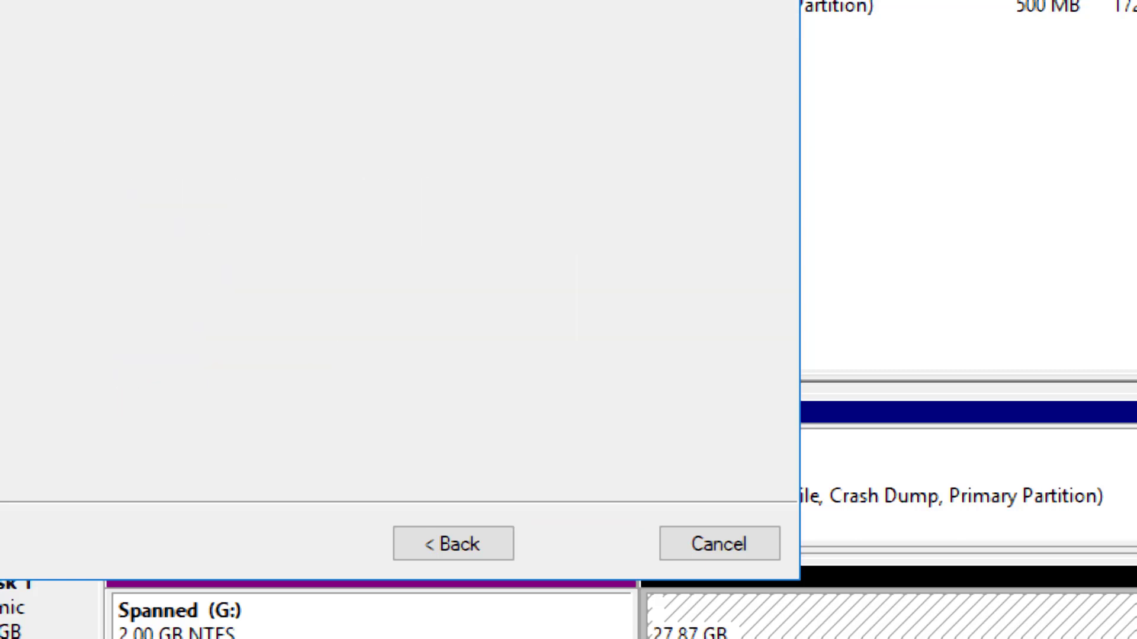
left_click(578, 543)
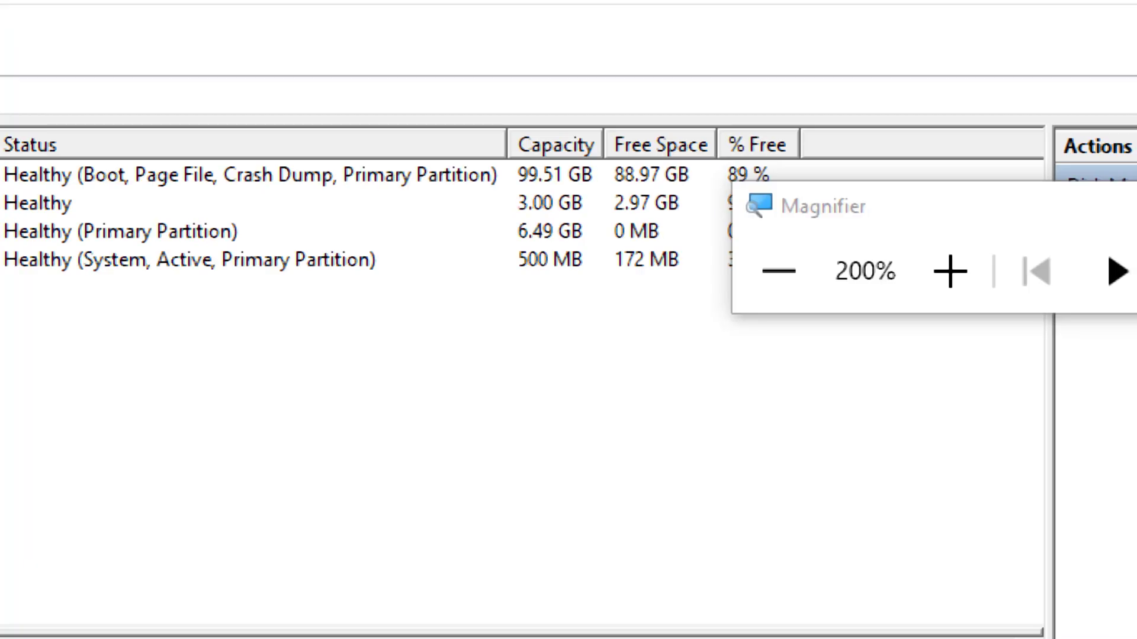
Start a new mirrored volume from Disk 1's unallocated space and proceed to the wizard's disk selection
left_click(779, 269)
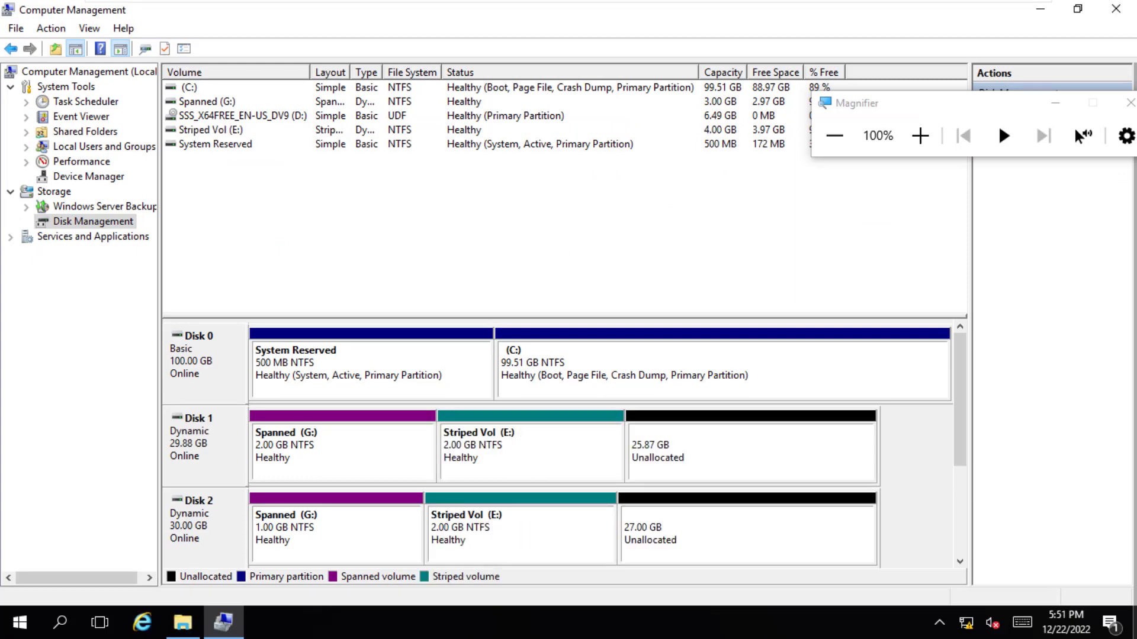
left_click(920, 136)
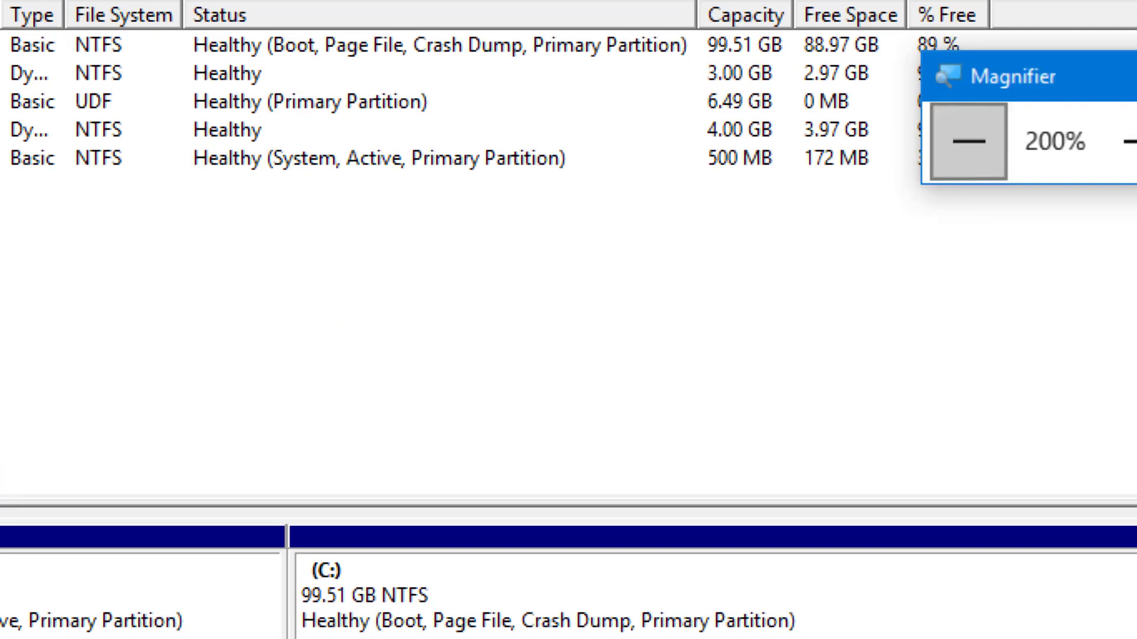
left_click(969, 141)
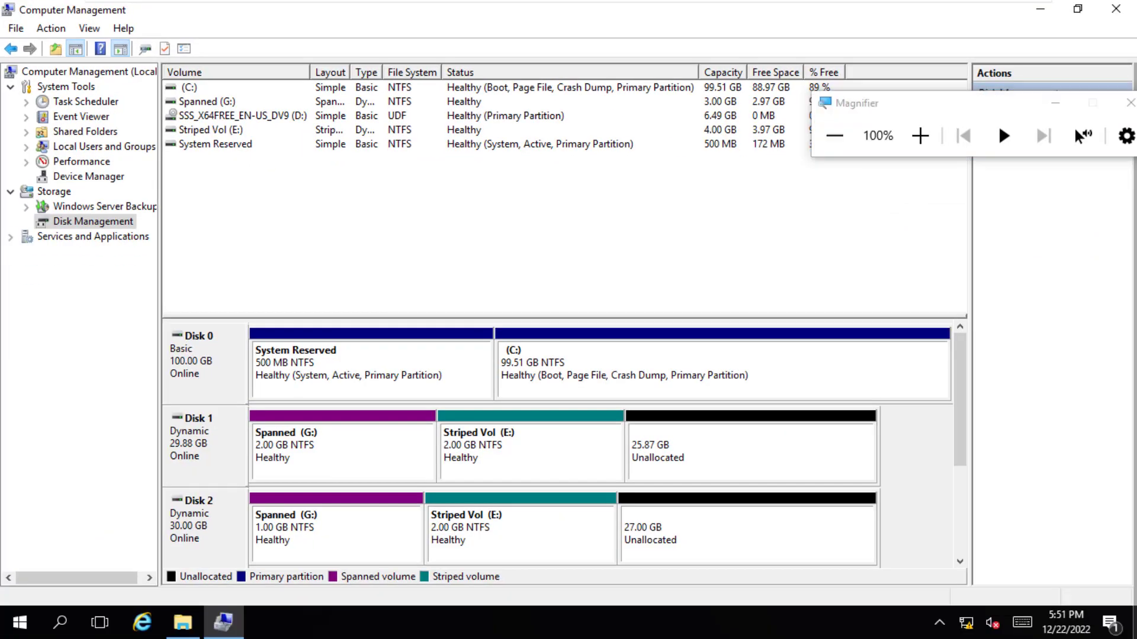
right_click(688, 449)
left_click(919, 136)
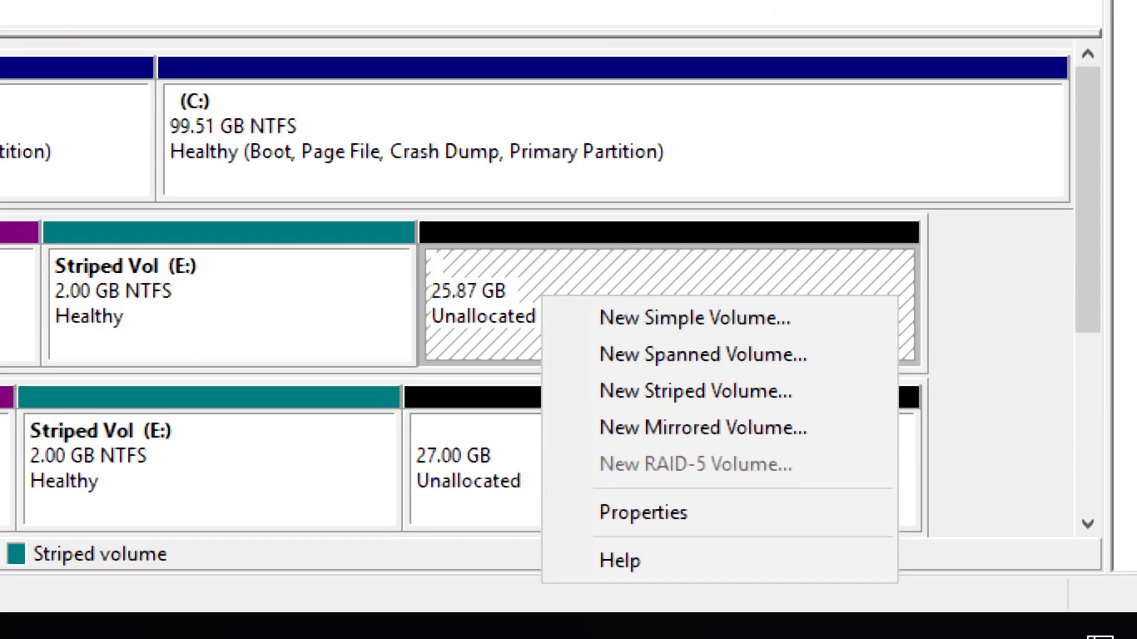
key("Escape")
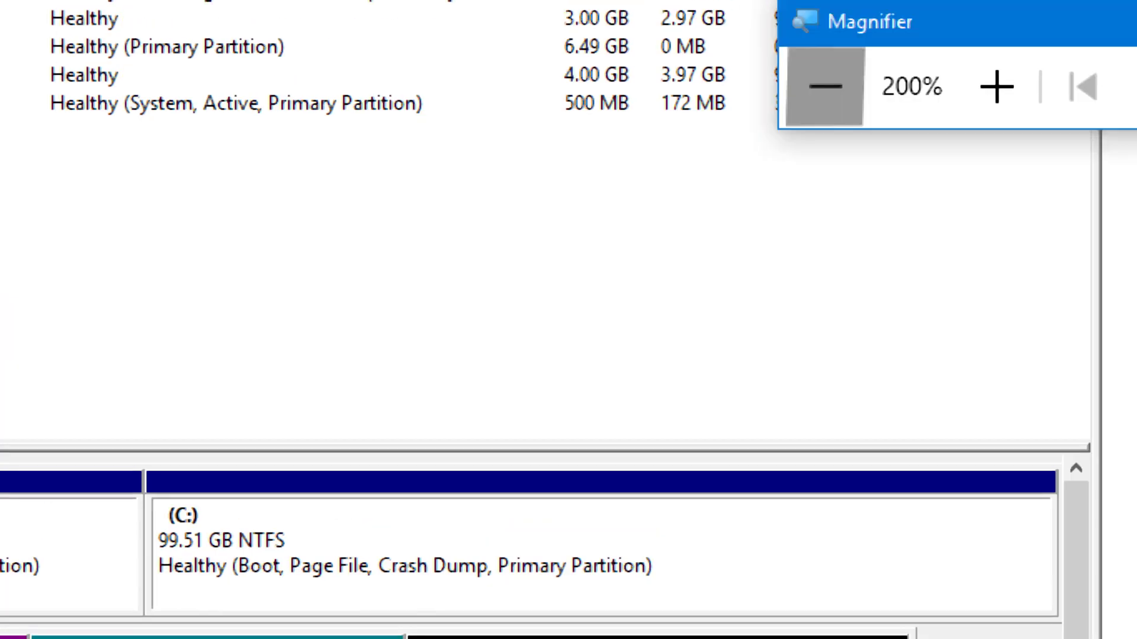
left_click(825, 83)
right_click(666, 462)
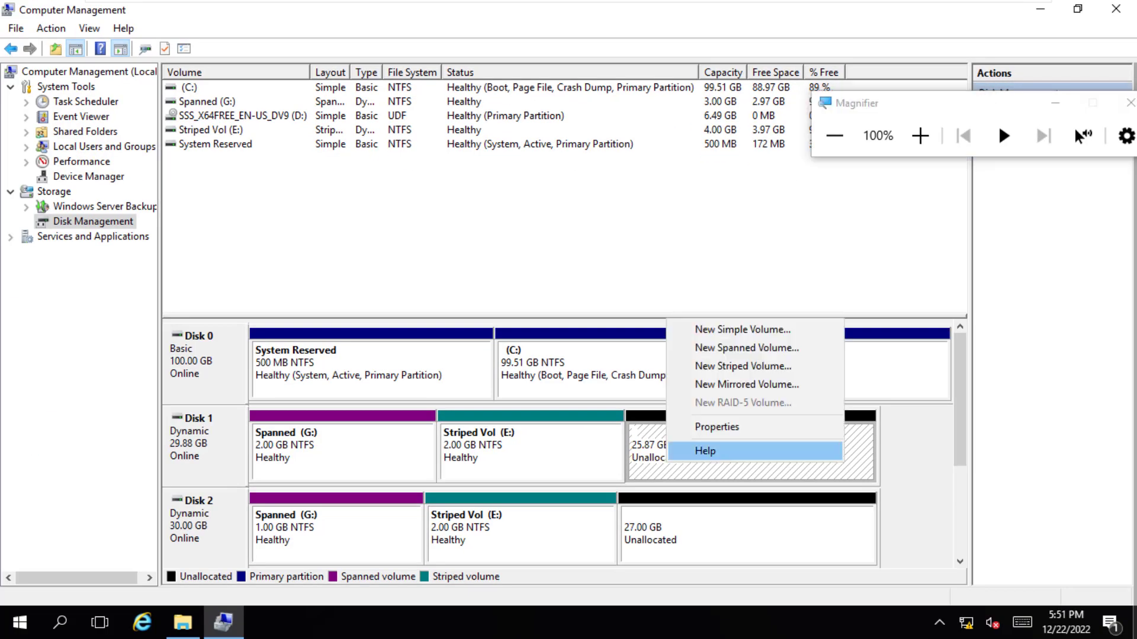
key("Return")
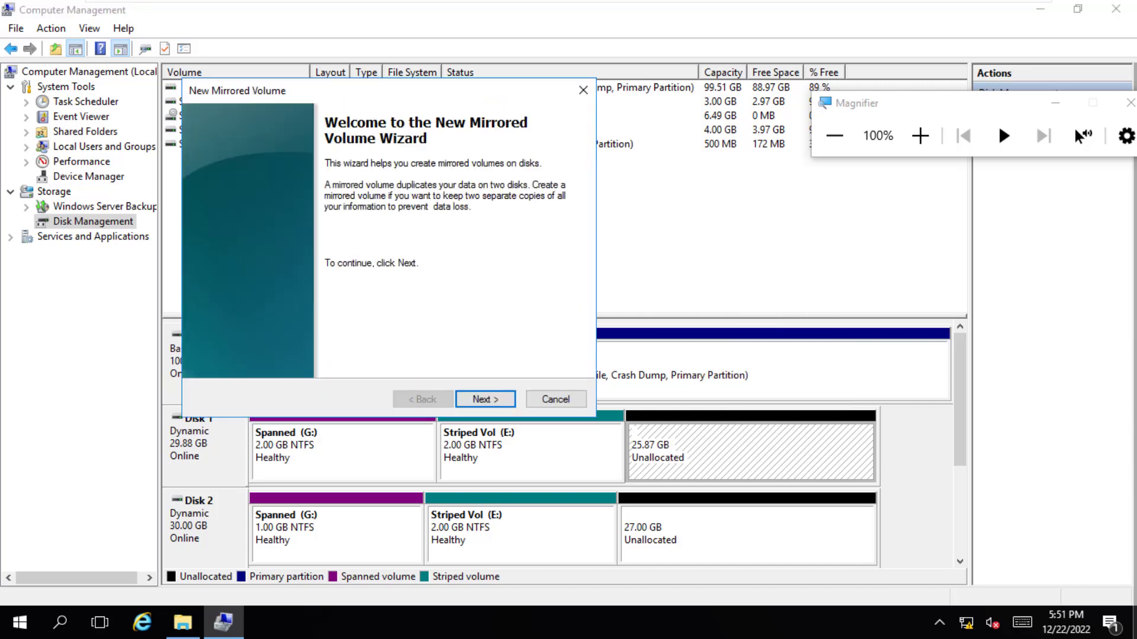
key("Return")
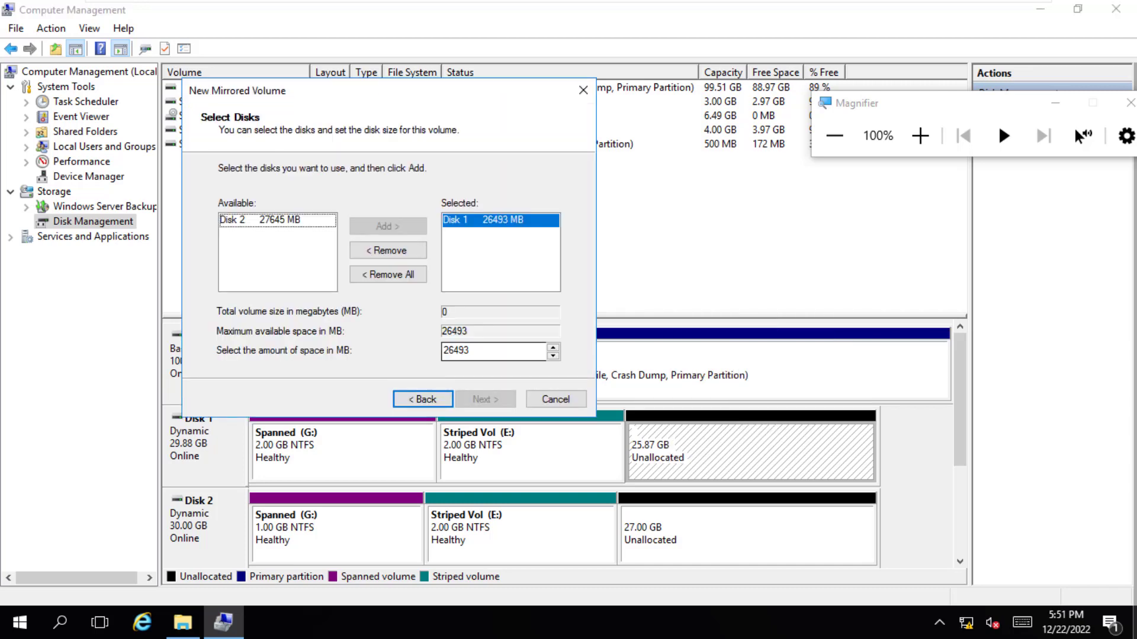
Enter 102400 MB as the amount of space and add Disk 2 to the mirrored volume's selected disks
key("Tab")
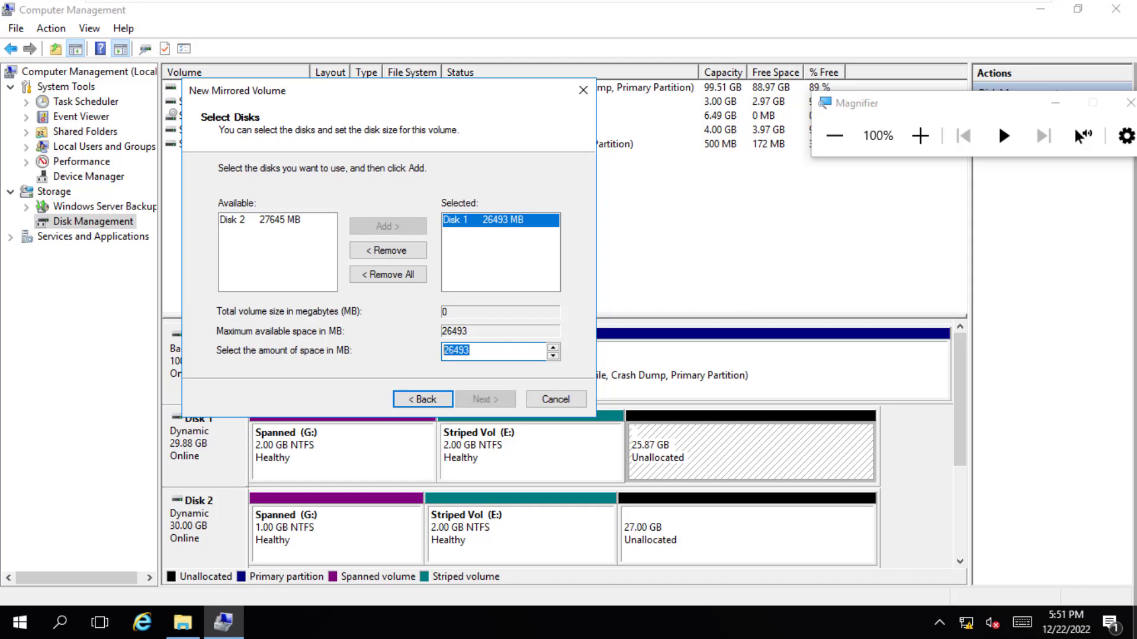
type("102400")
left_click(277, 220)
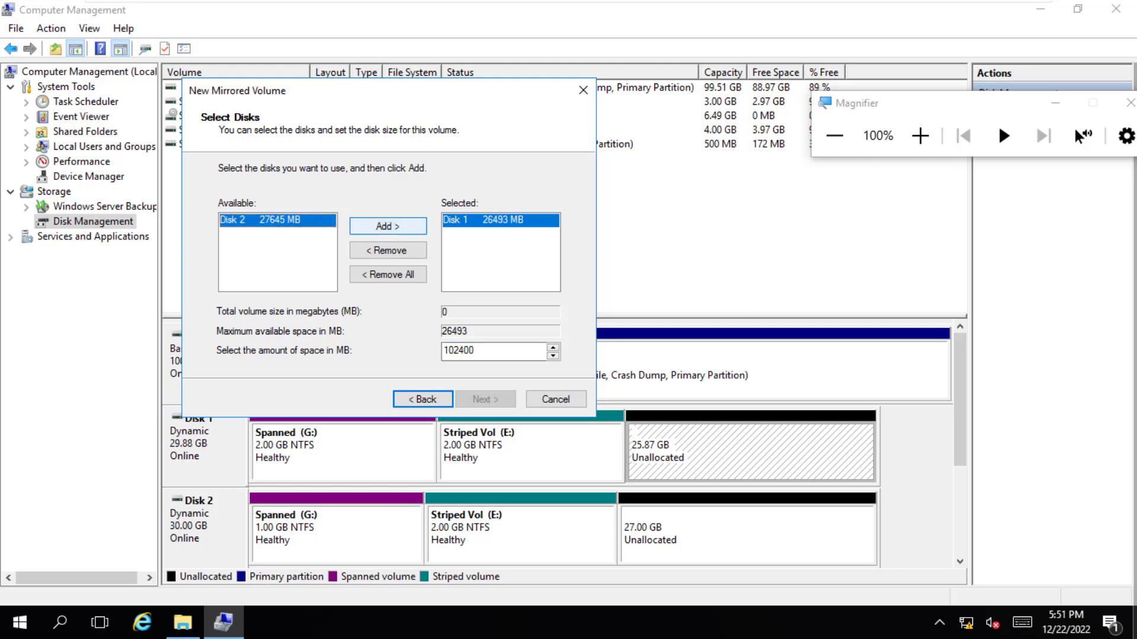
left_click(388, 226)
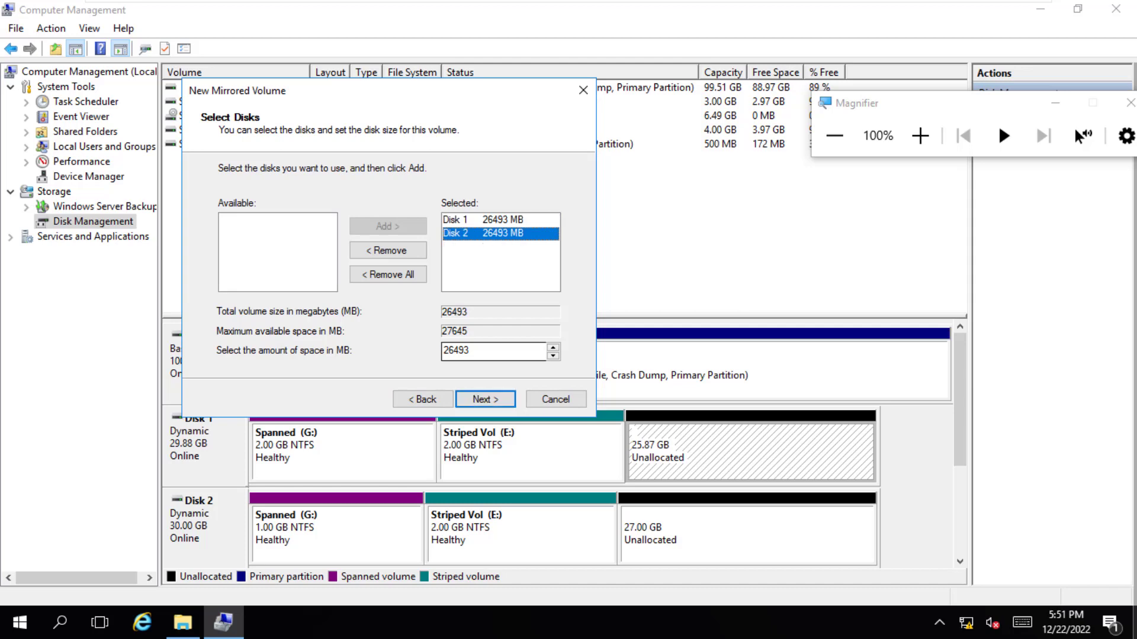
Set the mirrored volume's space on both disks to 10240 MB and accept drive letter F, proceeding to the format settings
key("Tab")
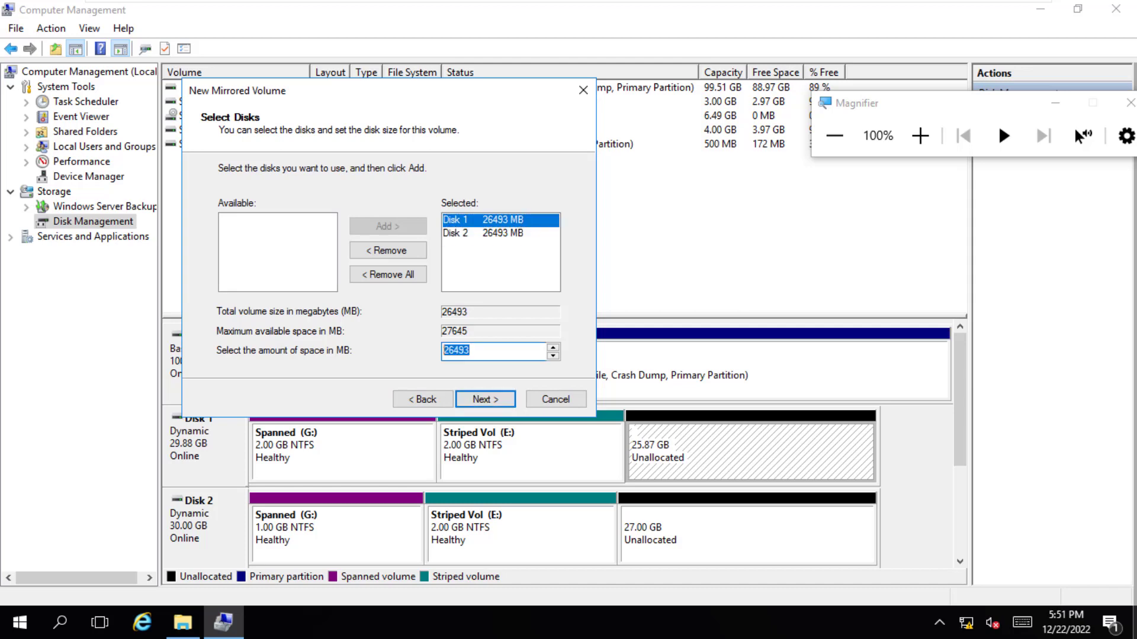
type("120")
key("BackSpace")
key("BackSpace")
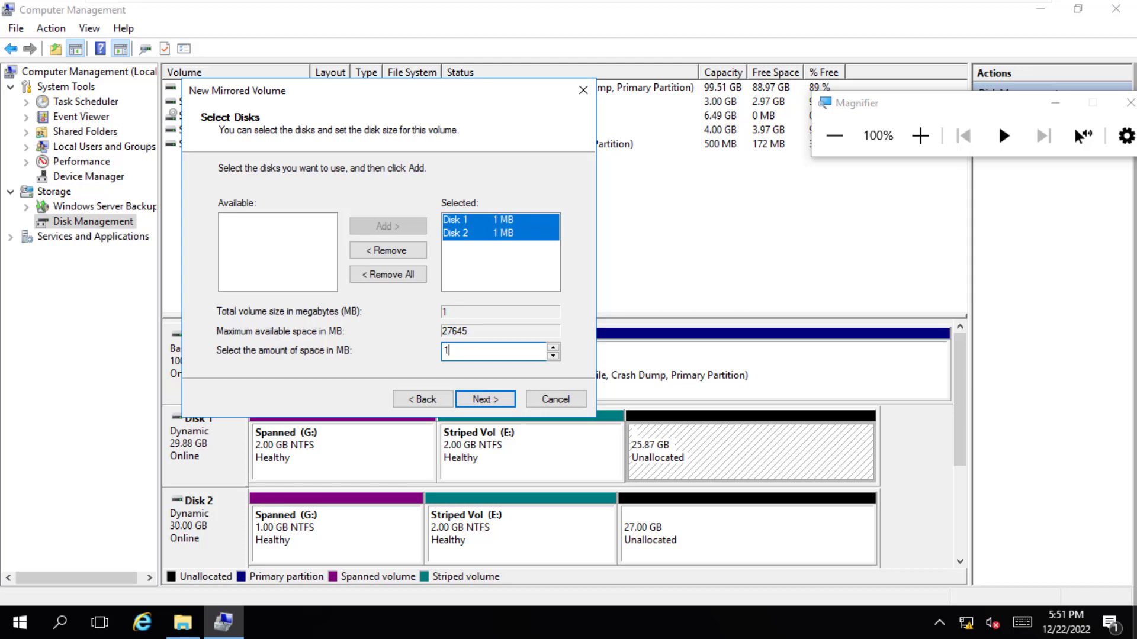
type("0240")
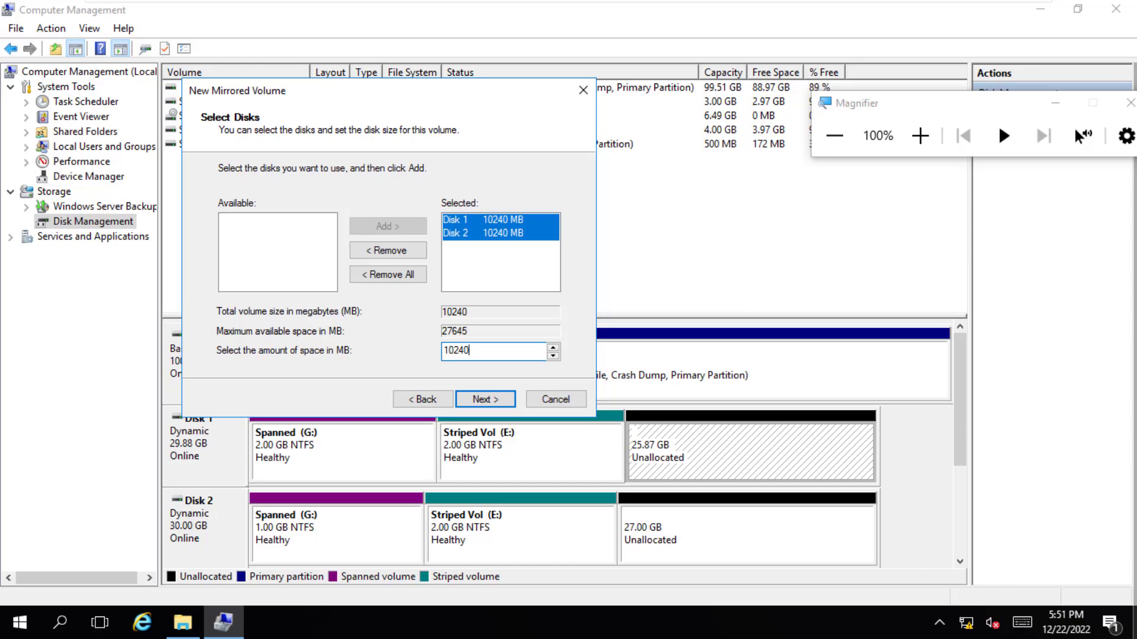
left_click(920, 136)
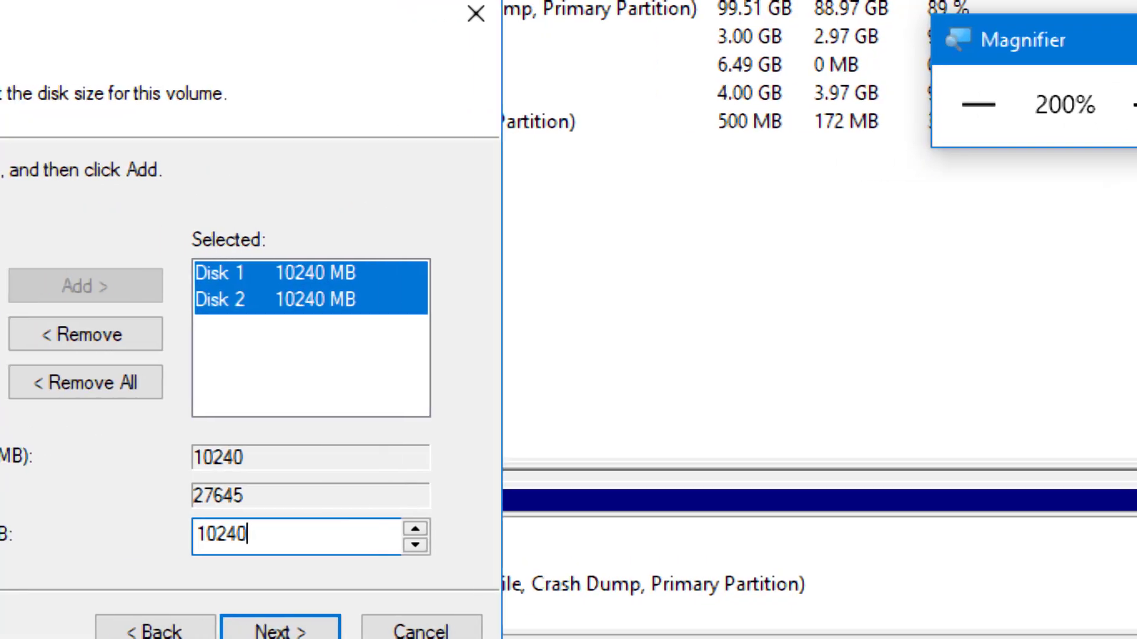
left_click(978, 105)
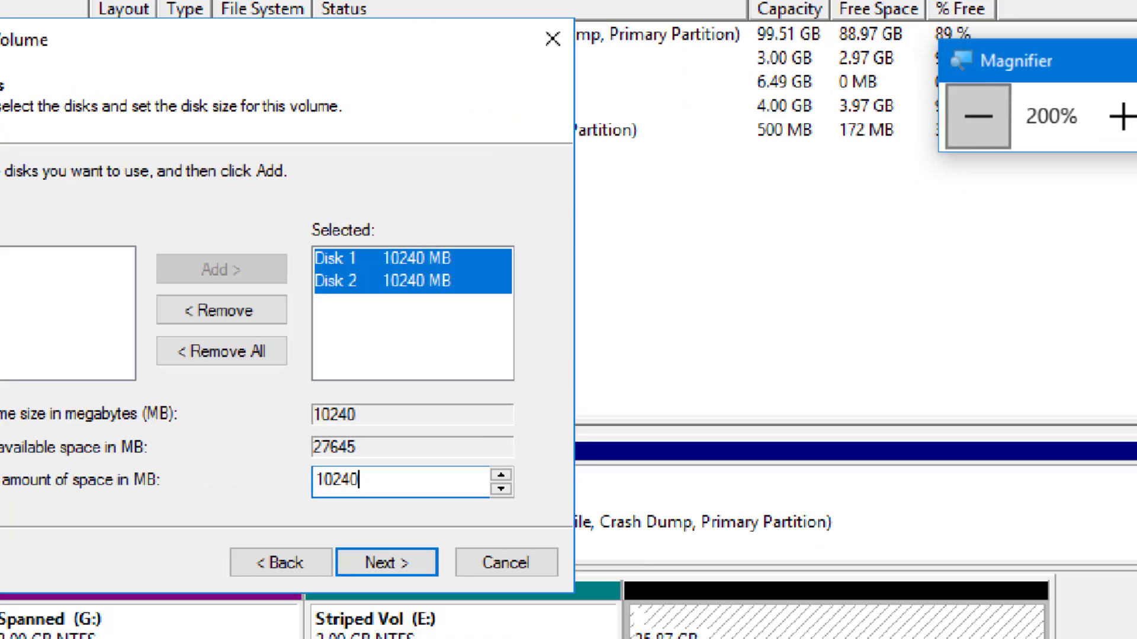
left_click(485, 399)
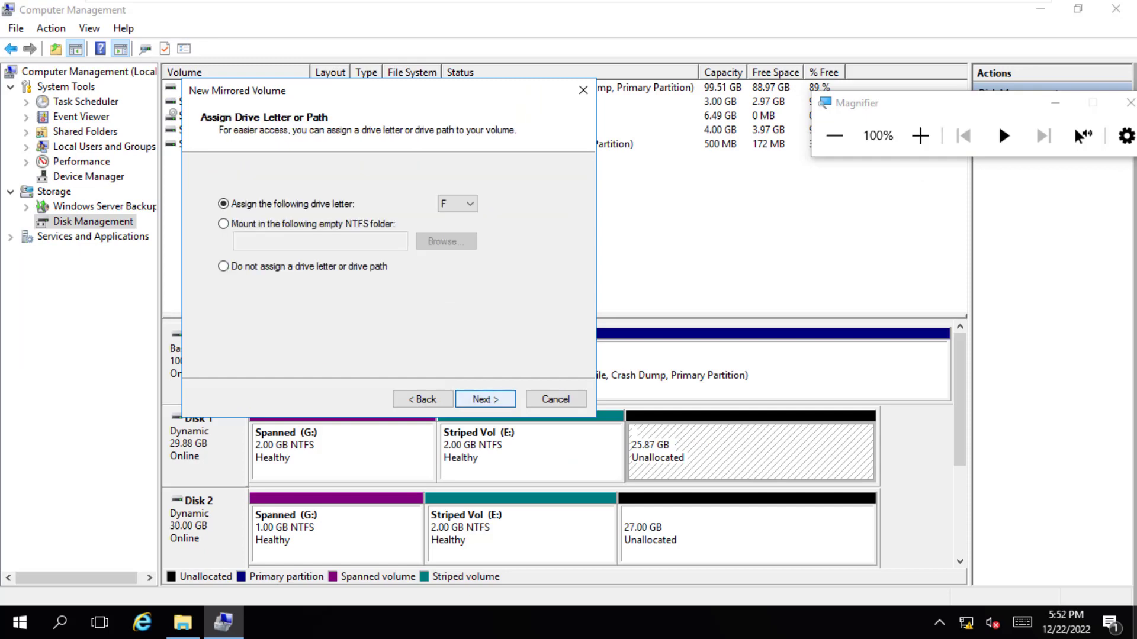
key("Return")
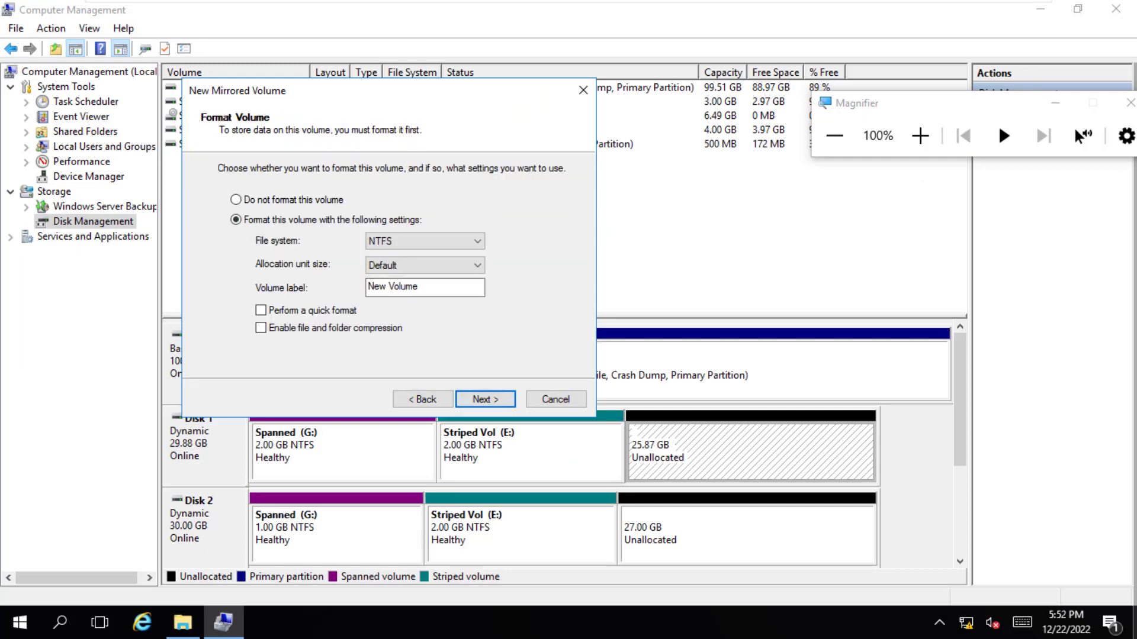
Enable the quick format, label the mirrored volume Mirrored Vol, and finish the wizard to create it
left_click(261, 310)
key("shift+Tab")
type("M")
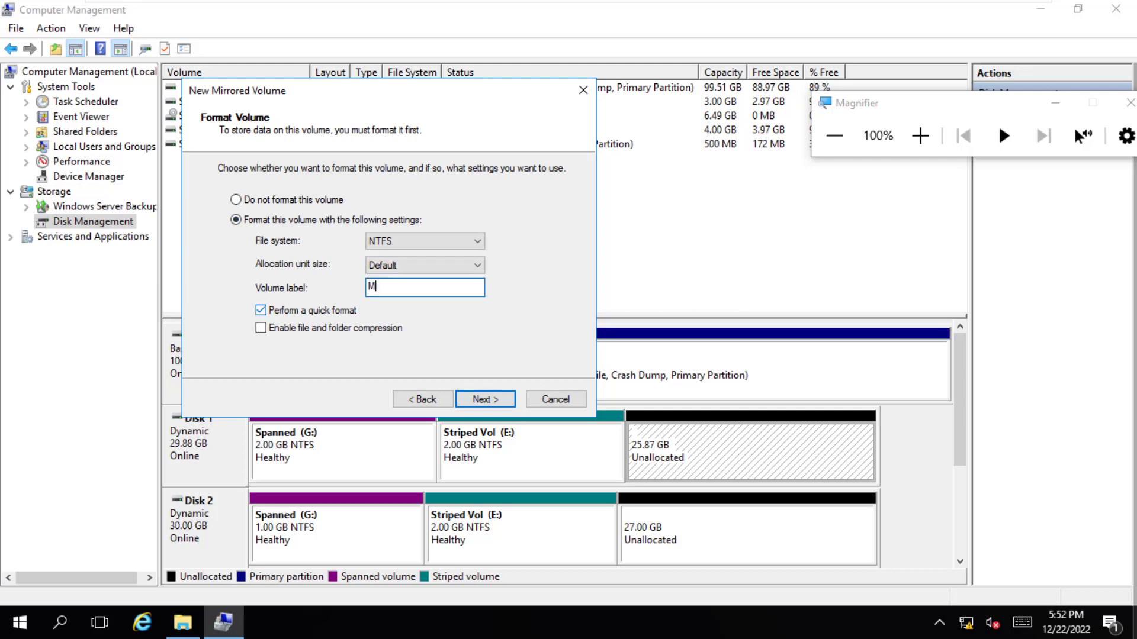
type("irrored Vol")
key("Return")
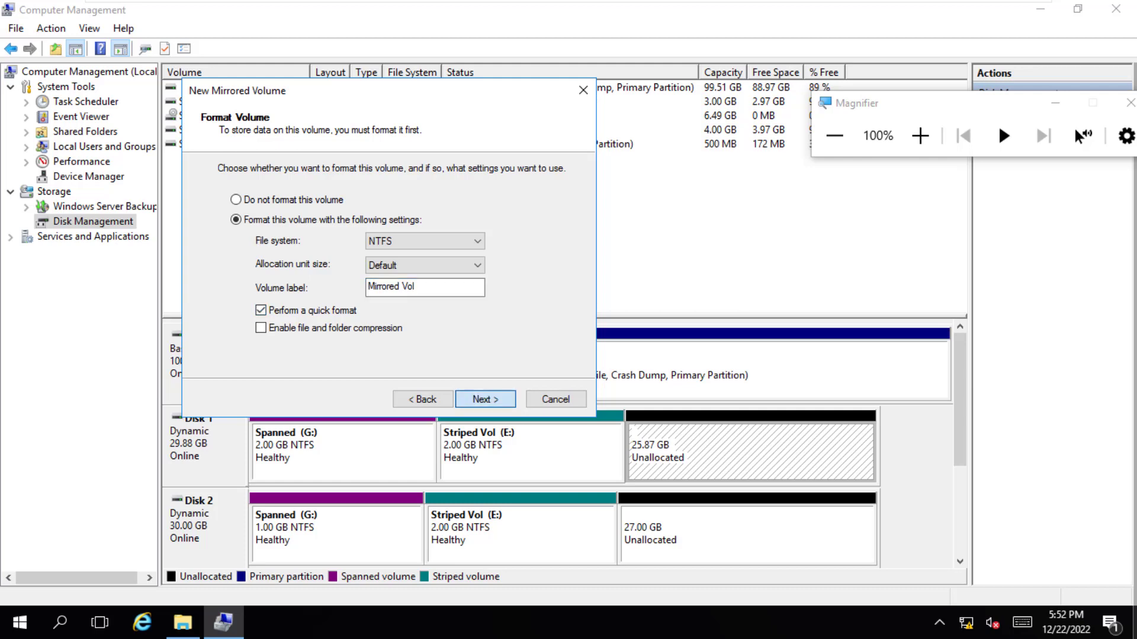
key("Return")
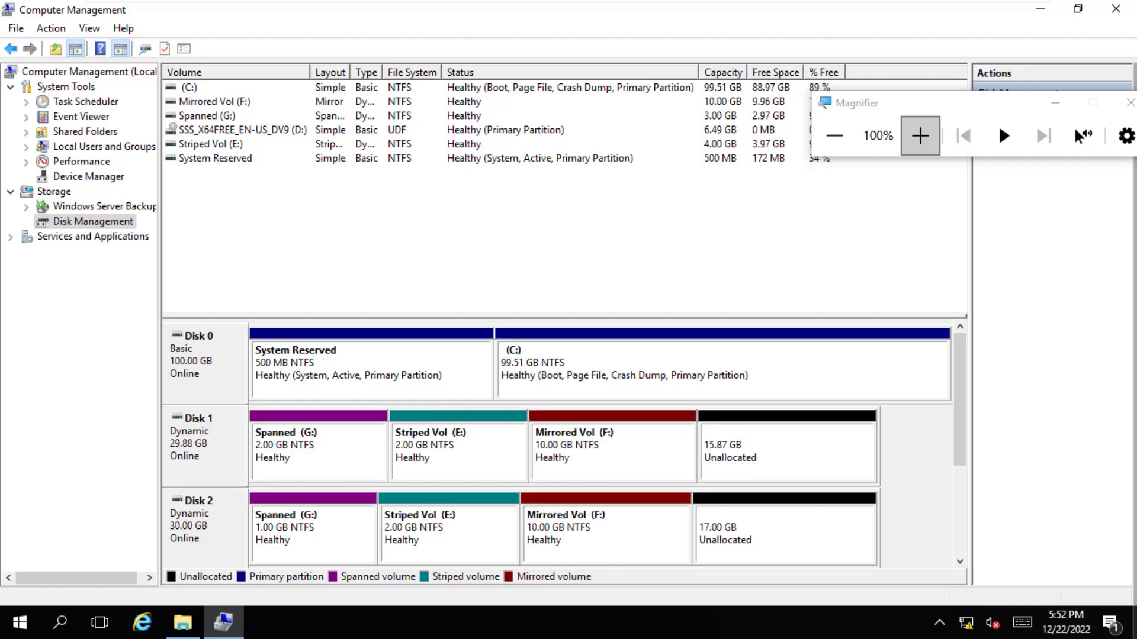
Open This PC in File Explorer and move its window clear of the Disk Management volume list to compare the drives
left_click(920, 136)
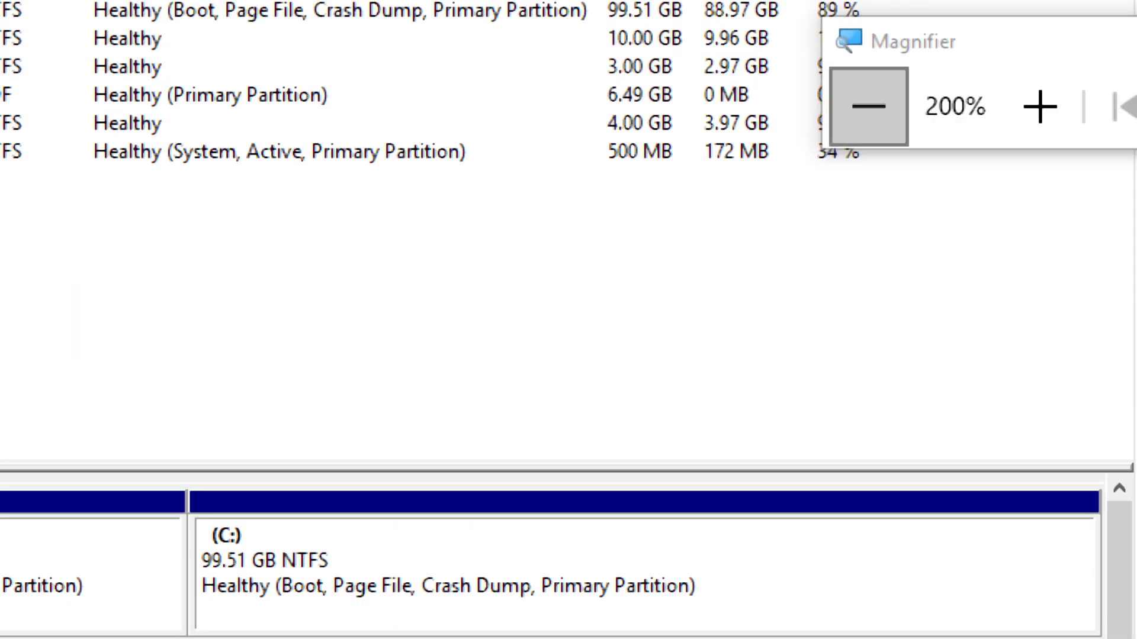
left_click(834, 136)
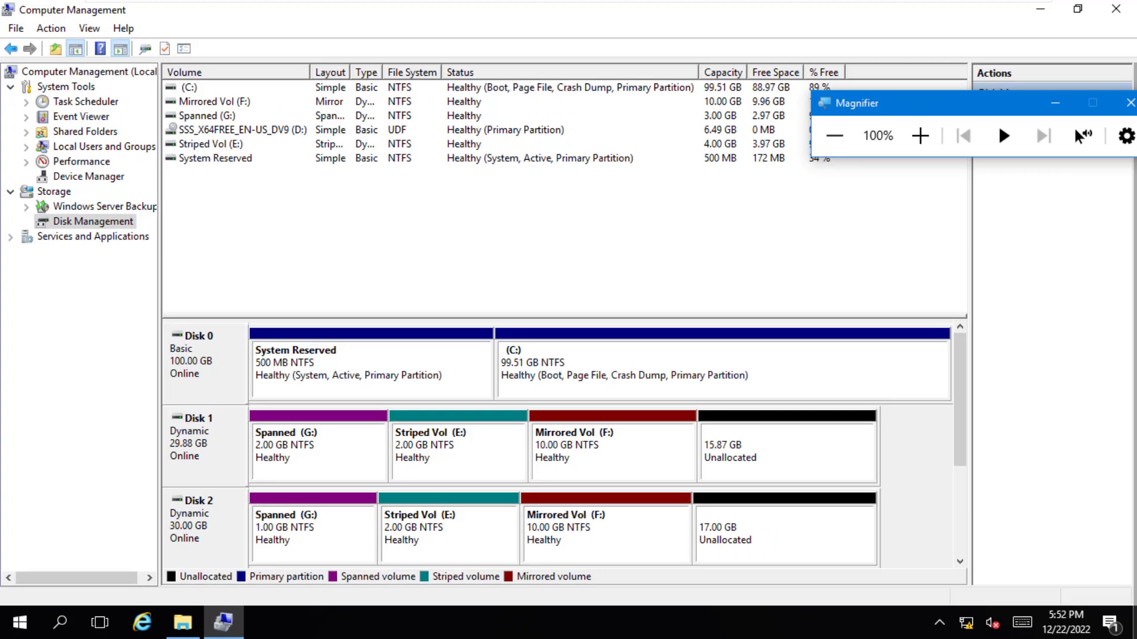
key("super+e")
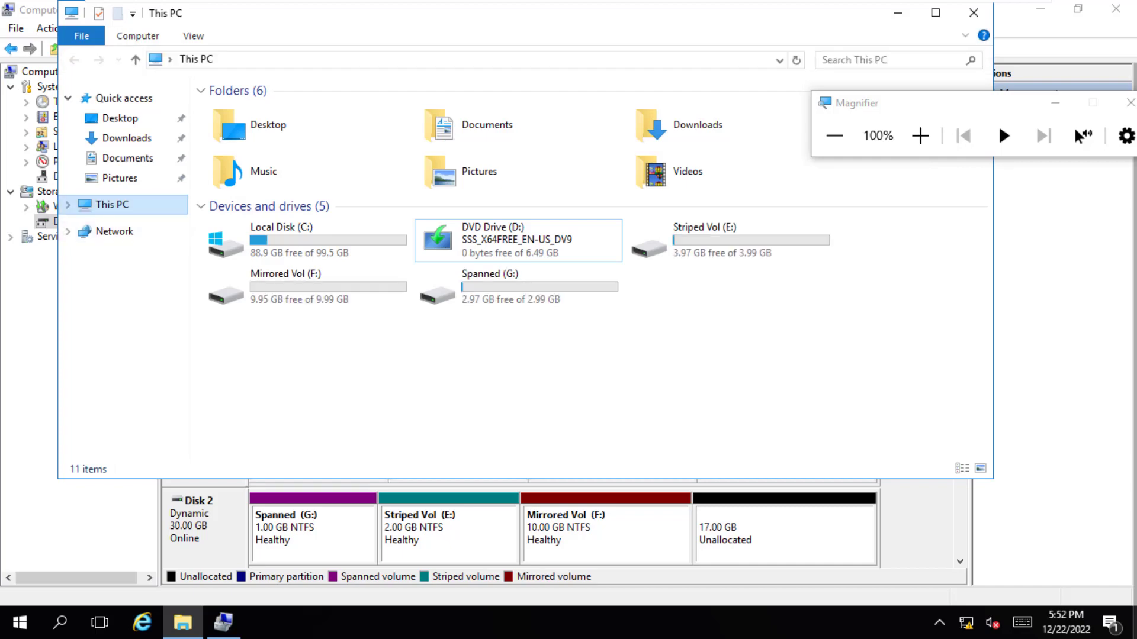
left_click(920, 135)
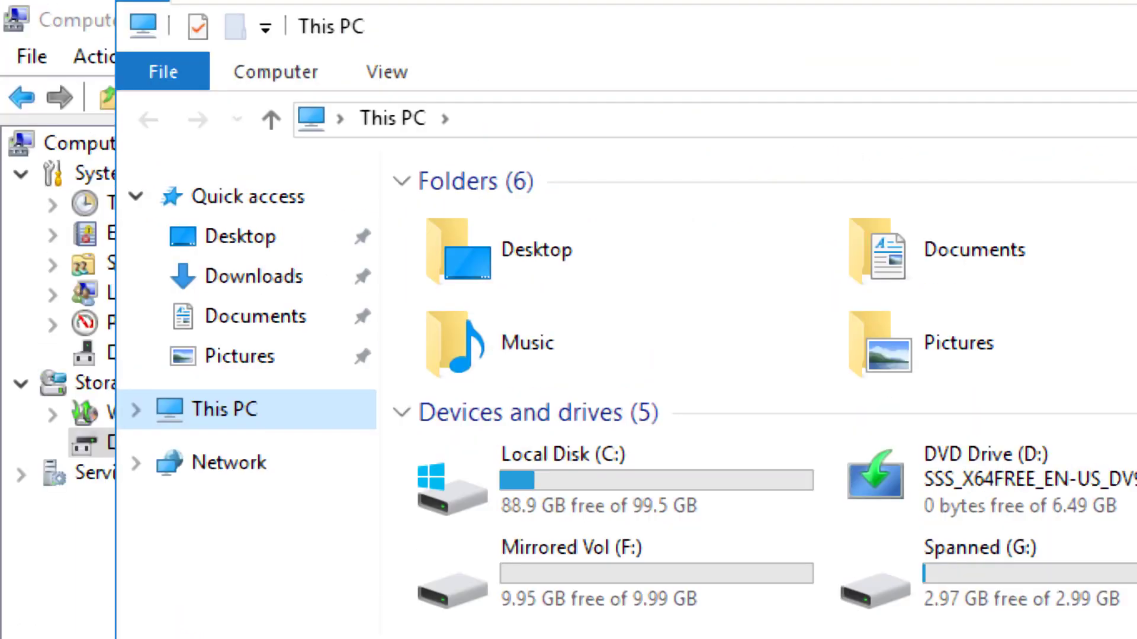
left_click_drag(871, 95, 1136, 105)
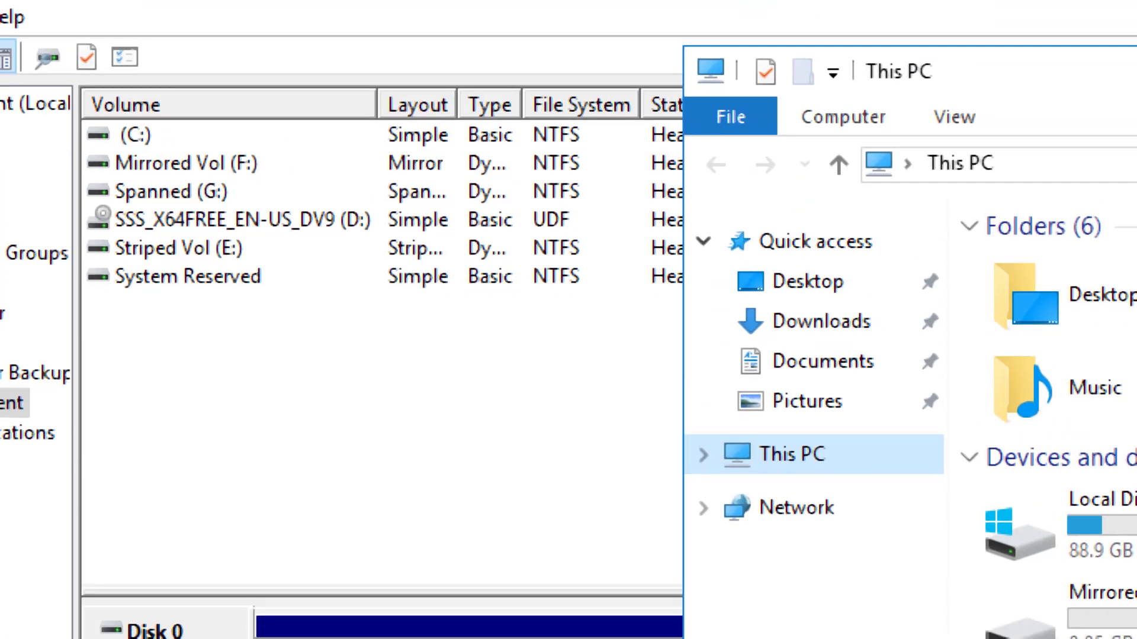
left_click_drag(1024, 47, 1068, 260)
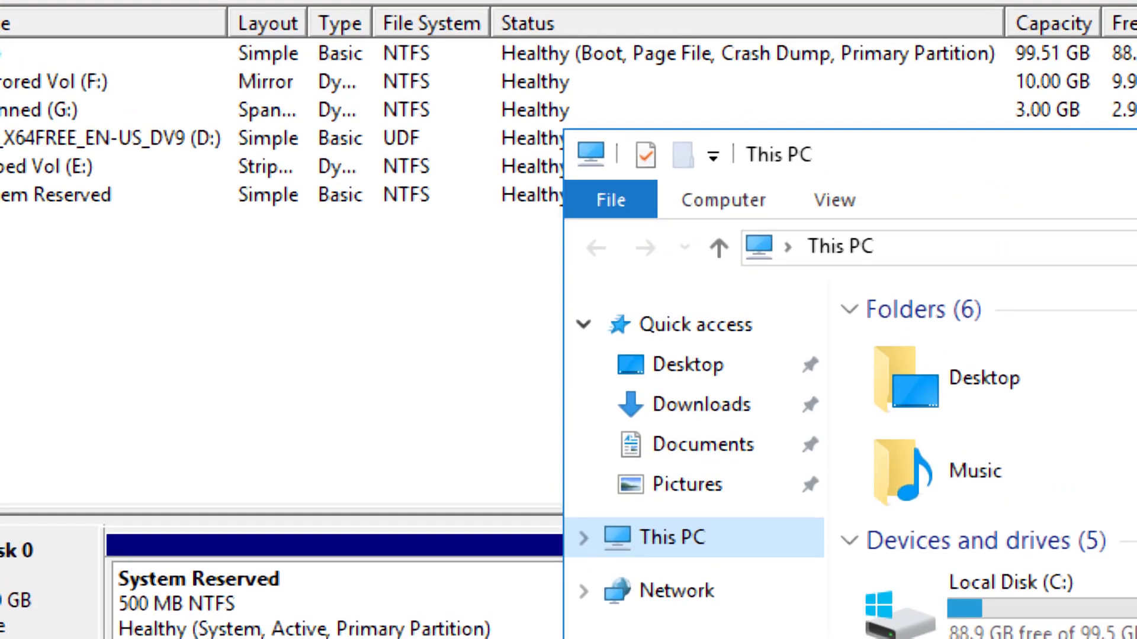
left_click_drag(900, 190, 750, 327)
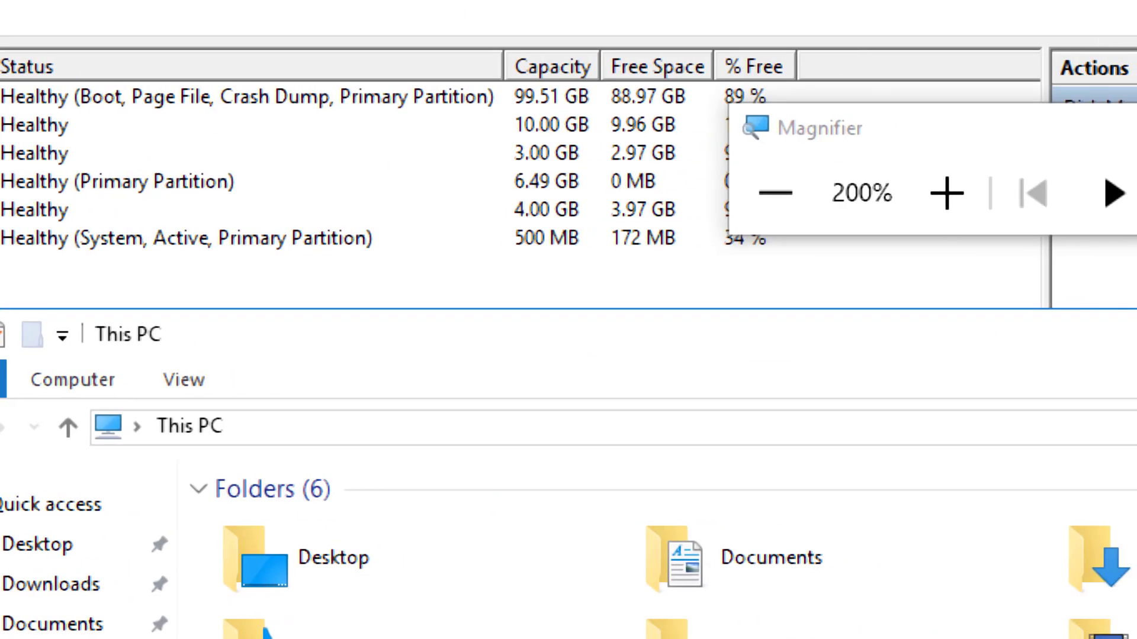
left_click(776, 194)
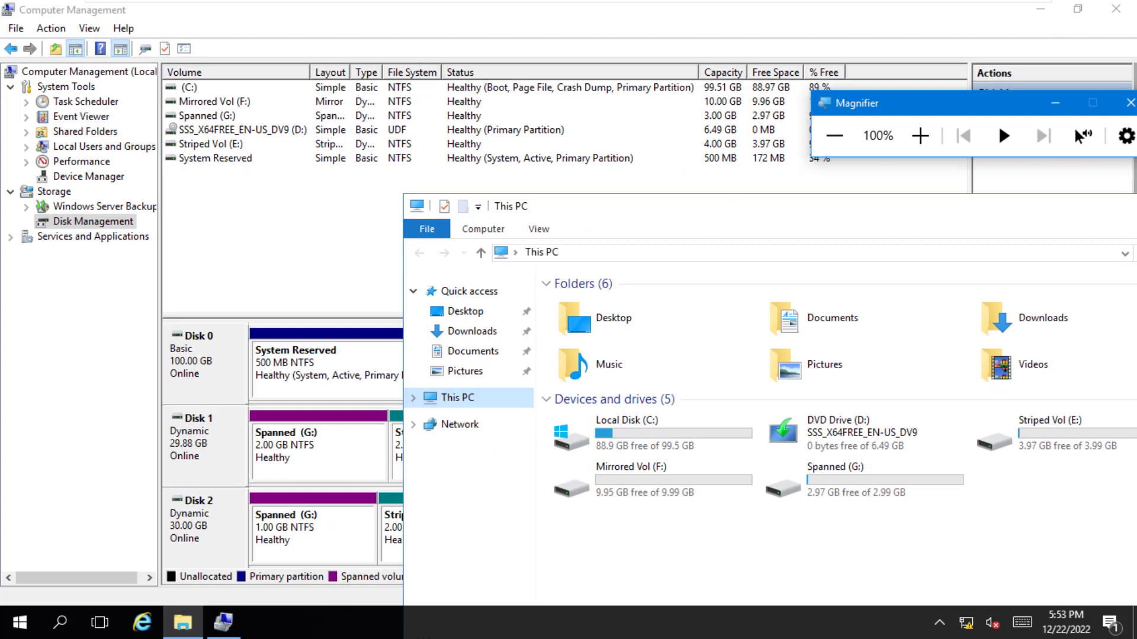
left_click_drag(959, 216, 786, 228)
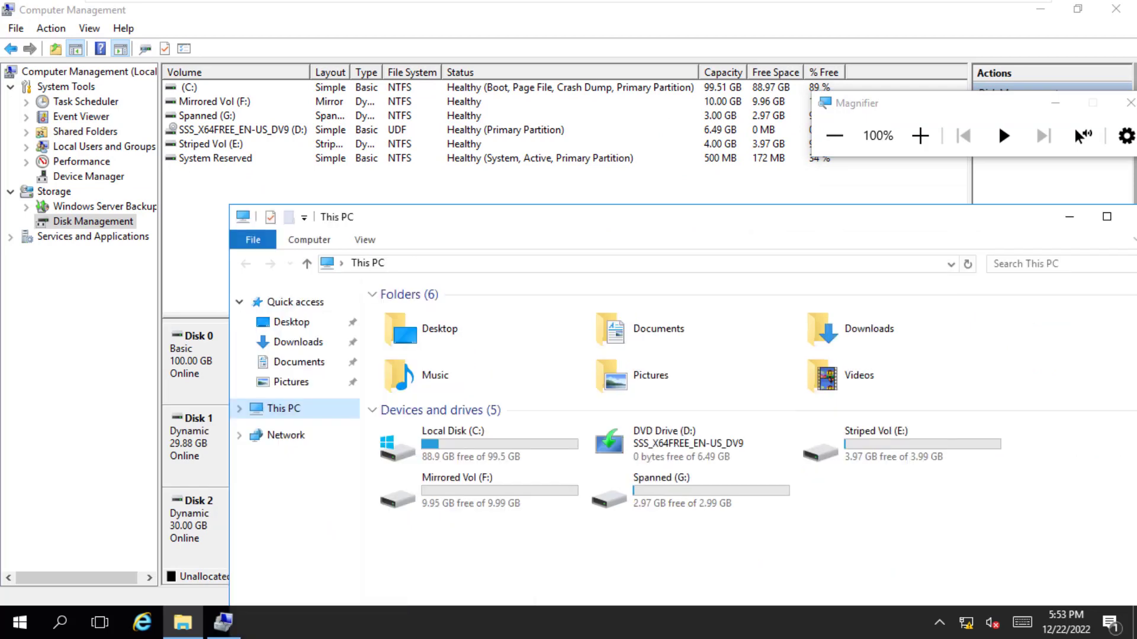
Examine the spanned, striped and mirrored volumes in Disk Management and This PC, and minimize the CL1 virtual machine window
left_click(1069, 217)
key("super+plus")
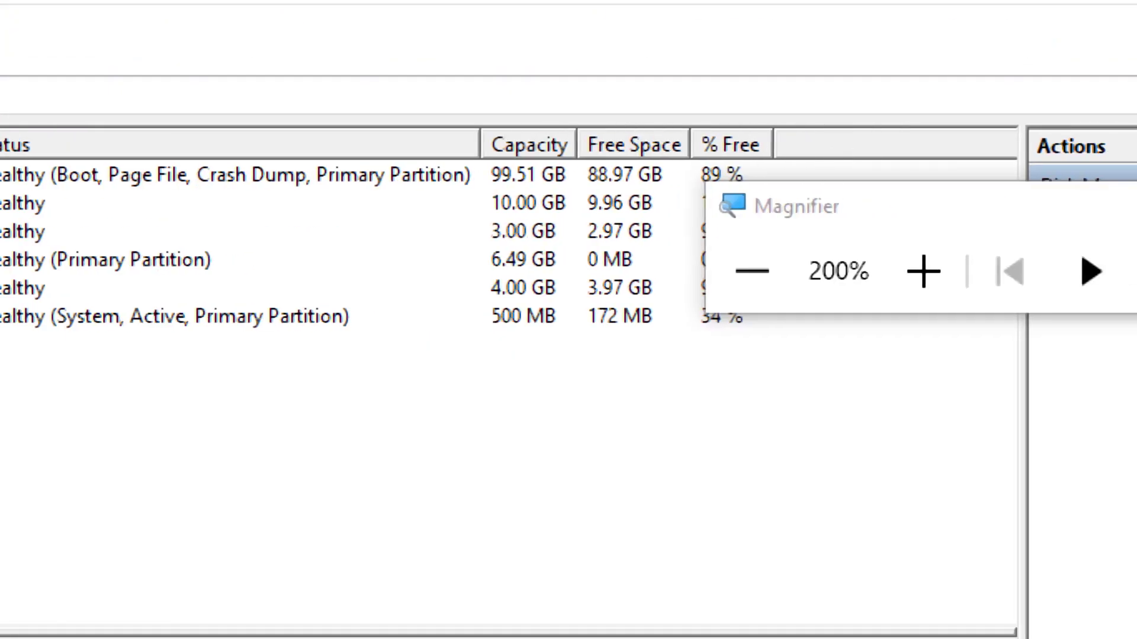
left_click(717, 271)
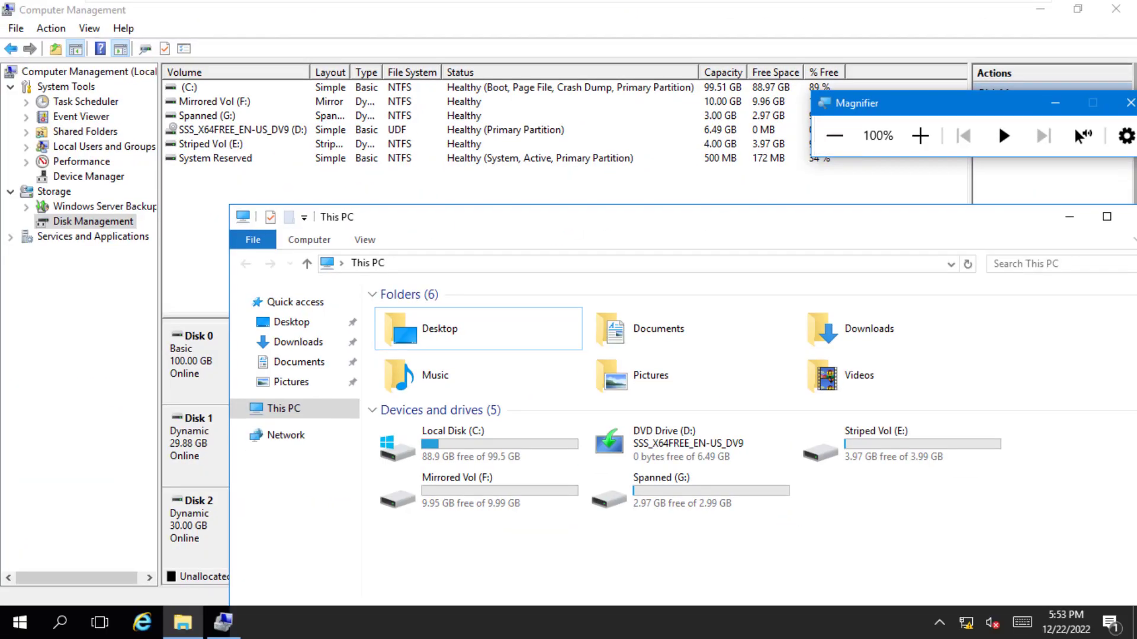
left_click(920, 135)
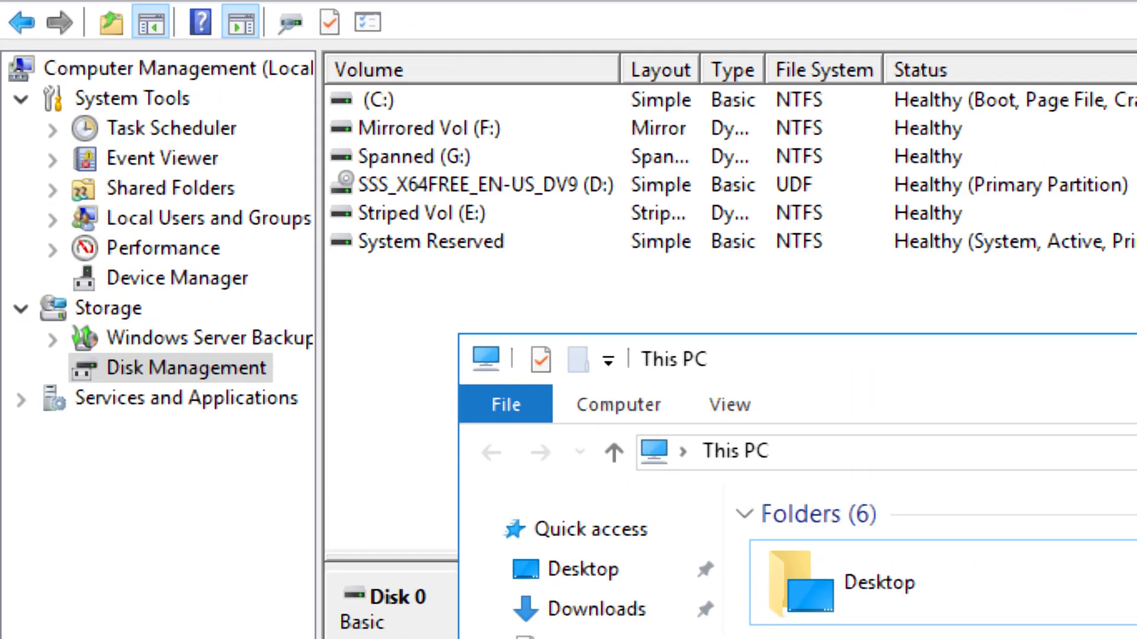
left_click_drag(834, 368, 1040, 355)
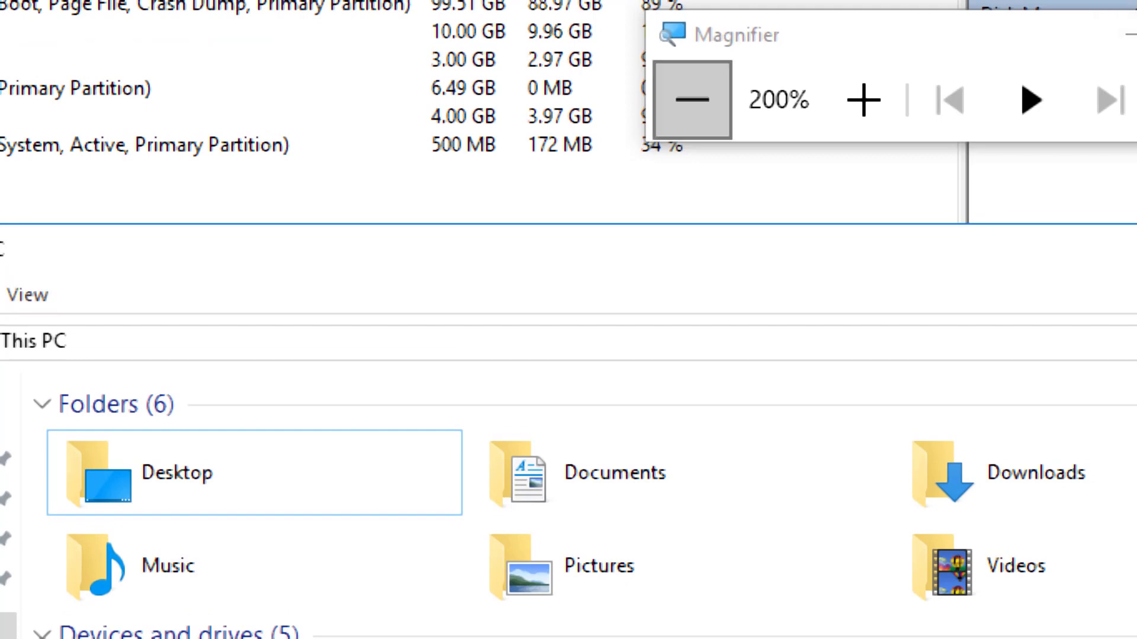
left_click(692, 100)
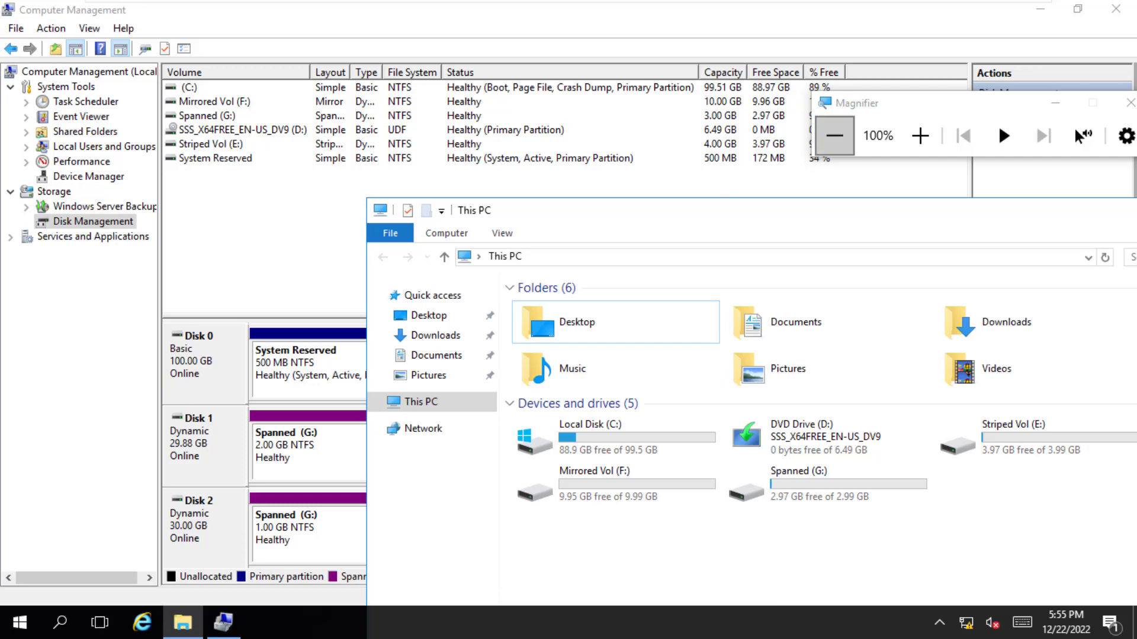
left_click(834, 136)
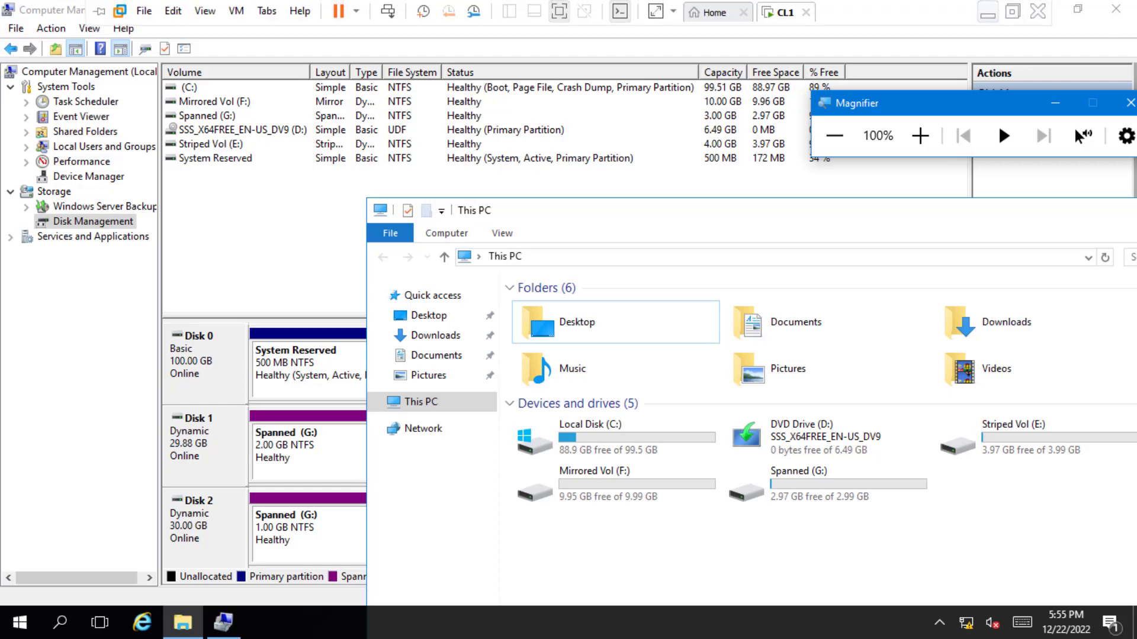
left_click(987, 7)
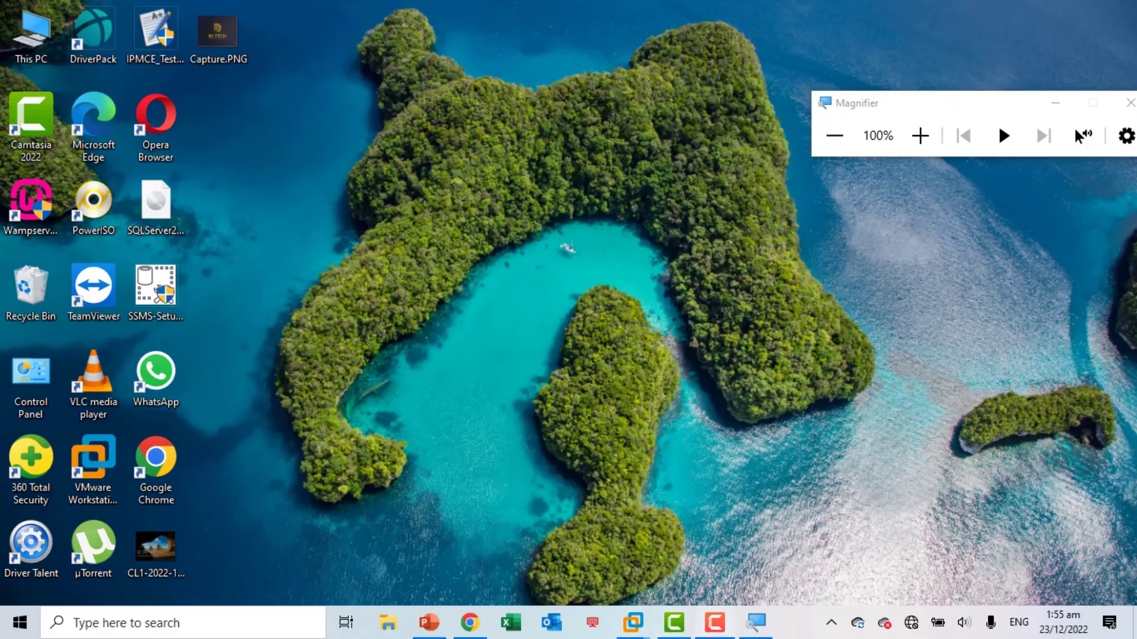